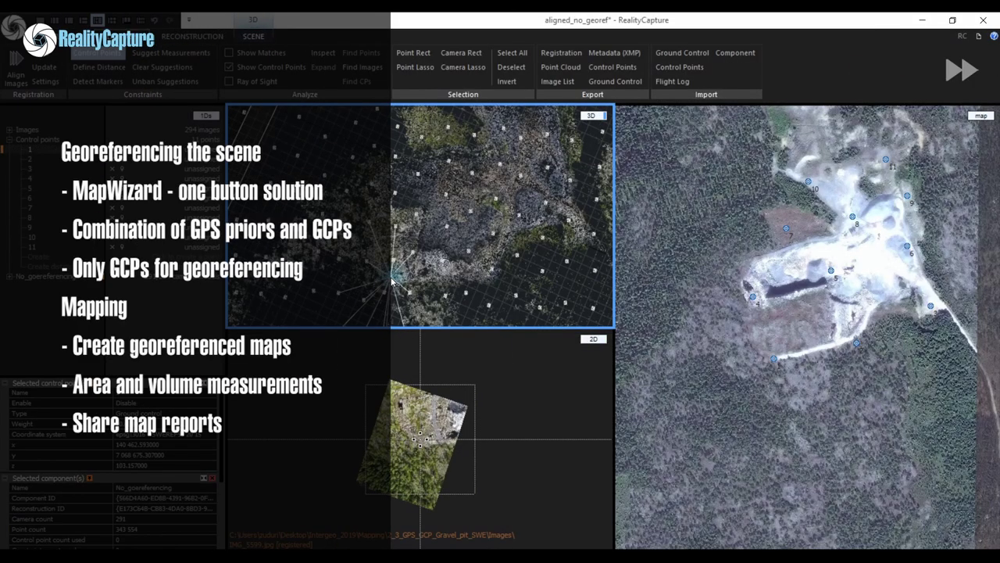
# Step: Place ground control point 1 in the 3D scene and refine its position on the ground marker in the images
pyautogui.doubleClick(393, 281)
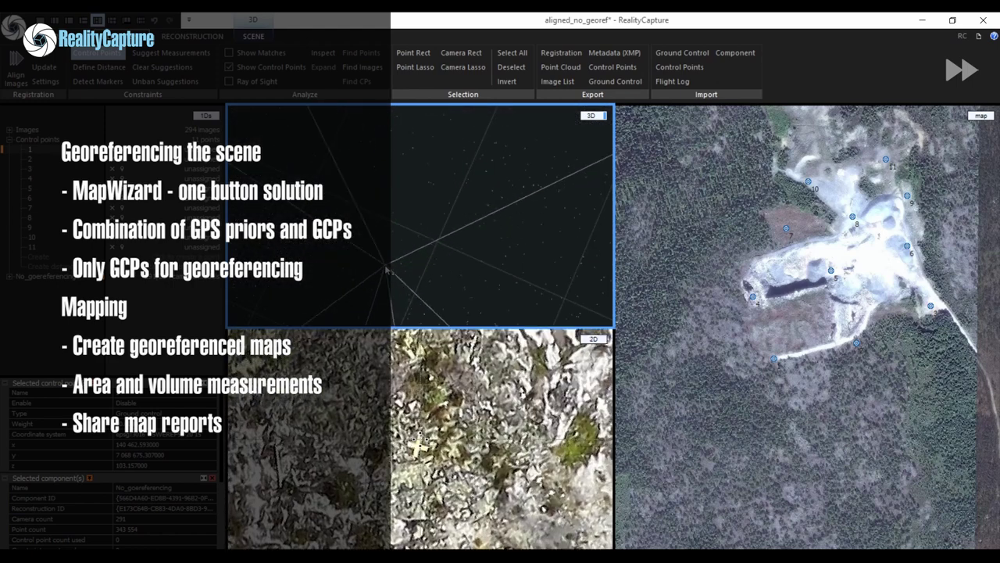
pyautogui.click(442, 426)
pyautogui.scroll(5, 442, 426)
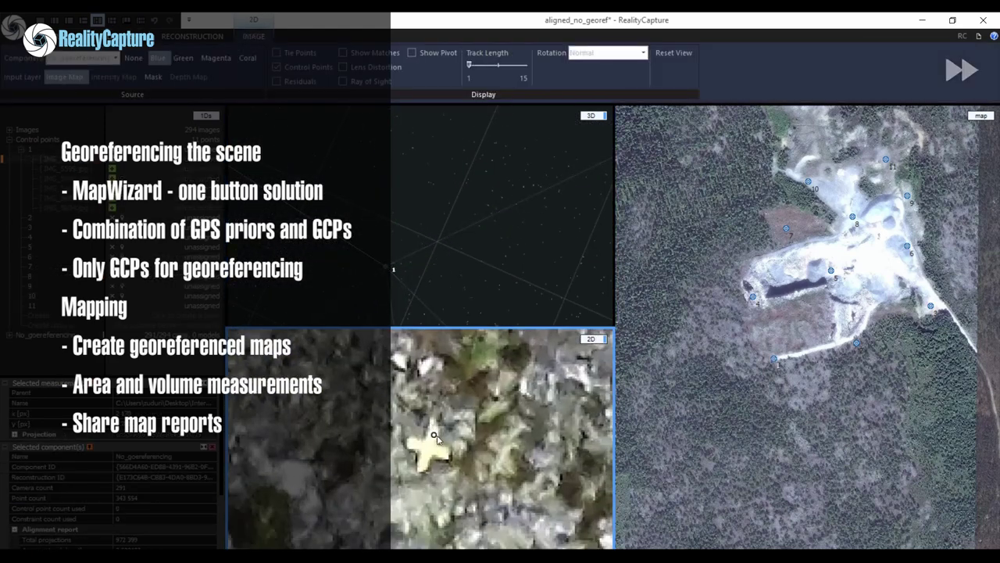
pyautogui.scroll(-5, 480, 183)
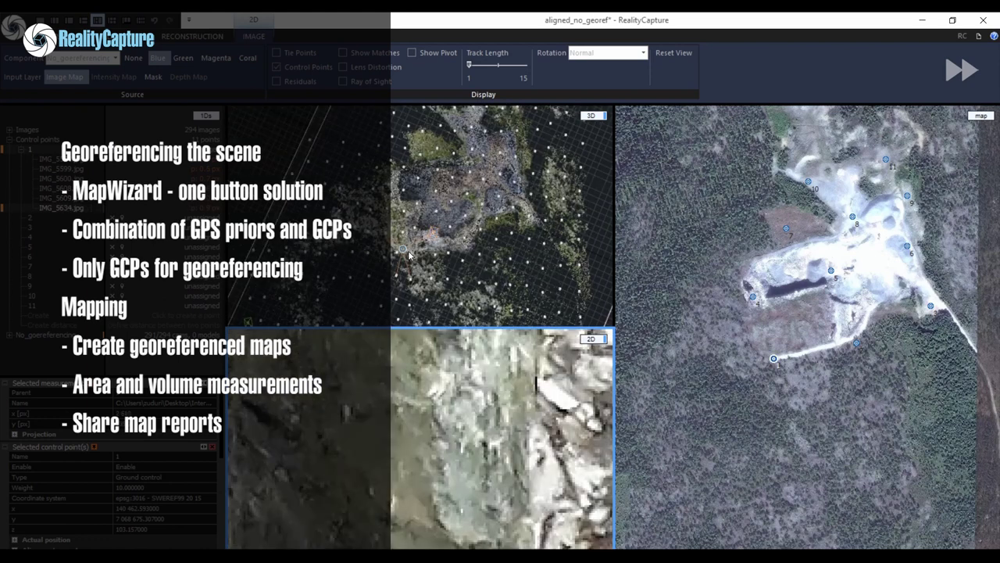
# Step: Place ground control point 3 at its approximate location in the 3D scene
pyautogui.click(480, 183)
pyautogui.moveTo(479, 183); pyautogui.dragTo(439, 222)
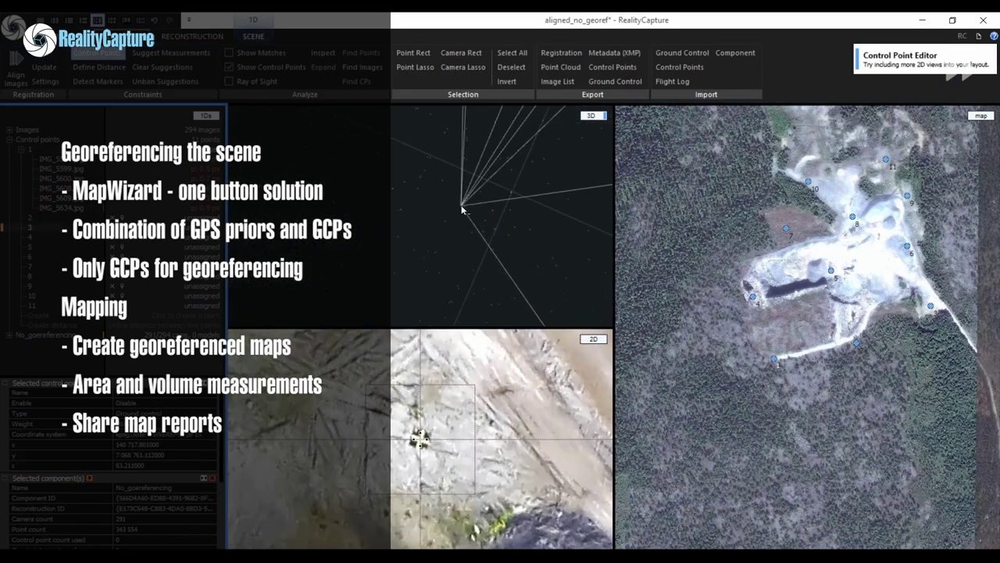
pyautogui.click(462, 209)
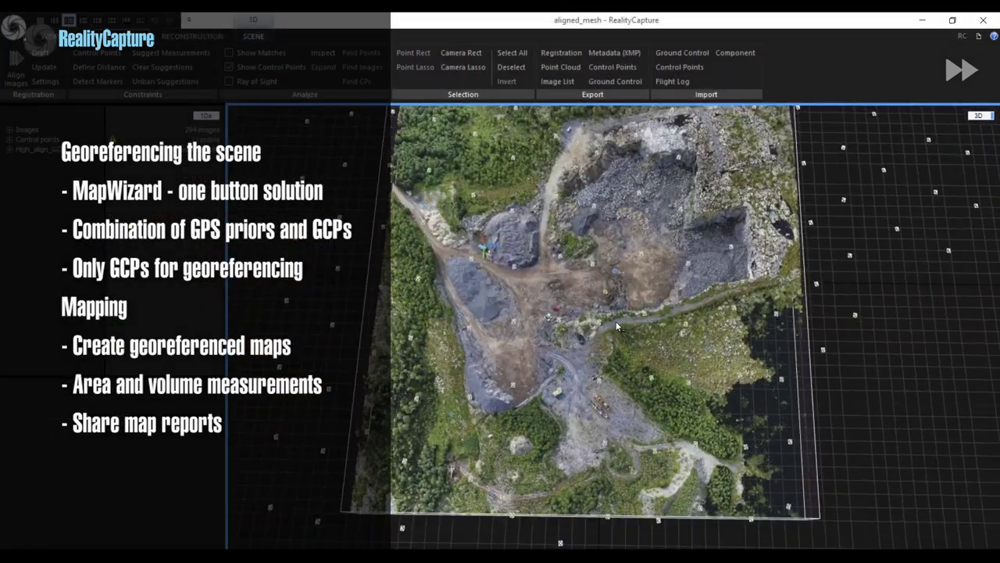
# Step: Check the Normal_detail model's overall processing time and start an Ortho Projection of the quarry model
pyautogui.click(137, 443)
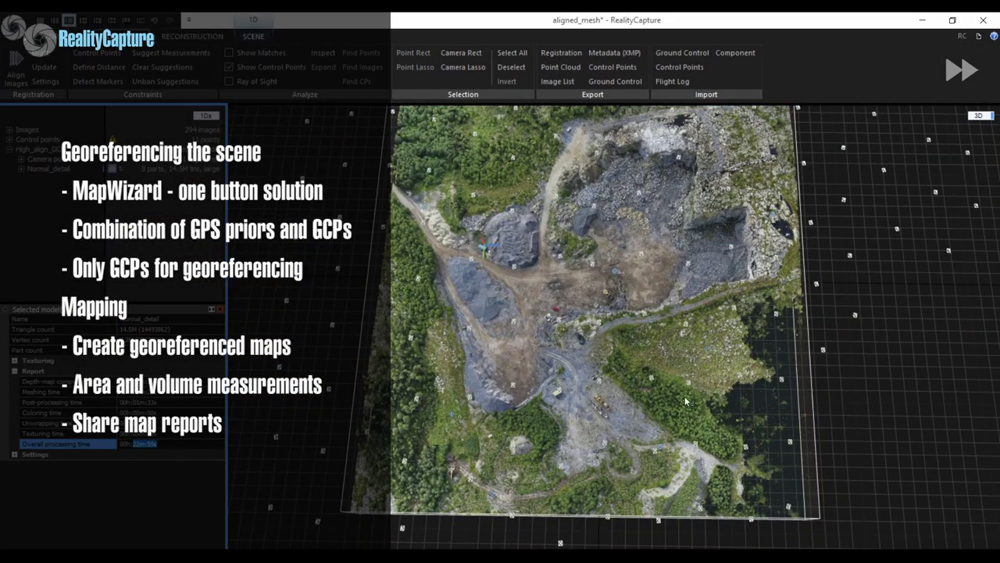
pyautogui.moveTo(594, 328); pyautogui.dragTo(594, 297)
pyautogui.click(192, 36)
pyautogui.click(490, 54)
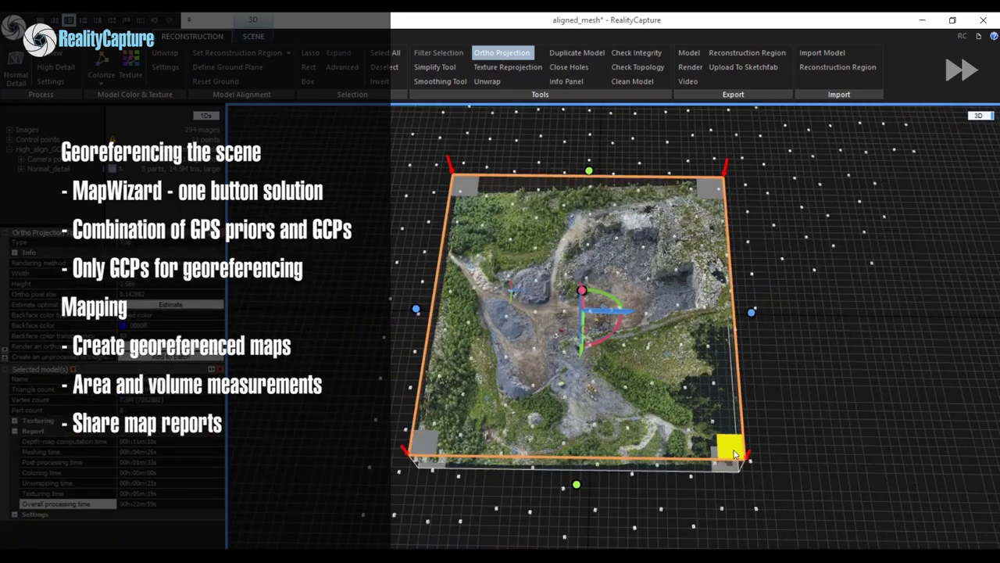
pyautogui.click(199, 243)
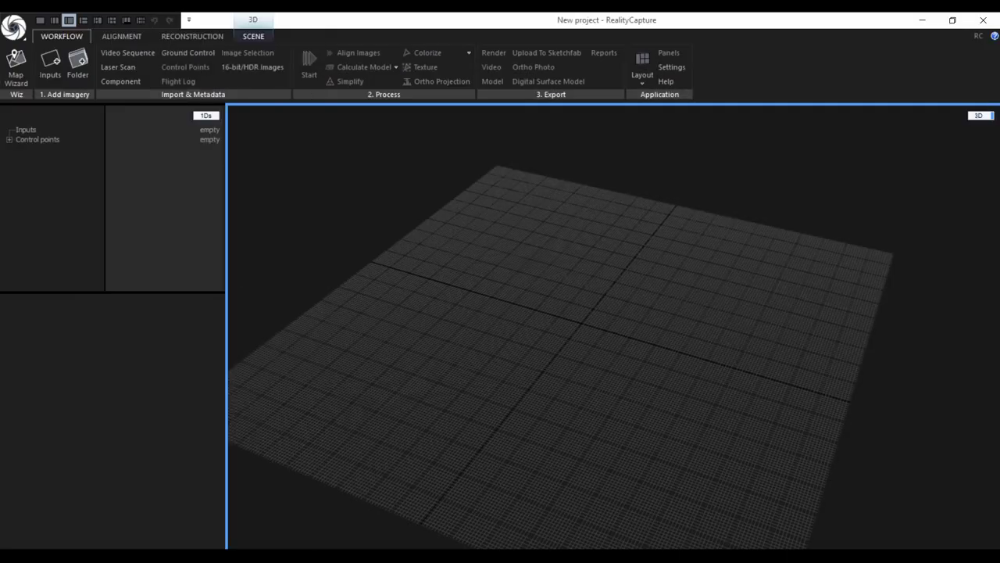
# Step: Start the Map Wizard and add all images from the Images folder of 1_GPS_Kamenolom
pyautogui.click(17, 80)
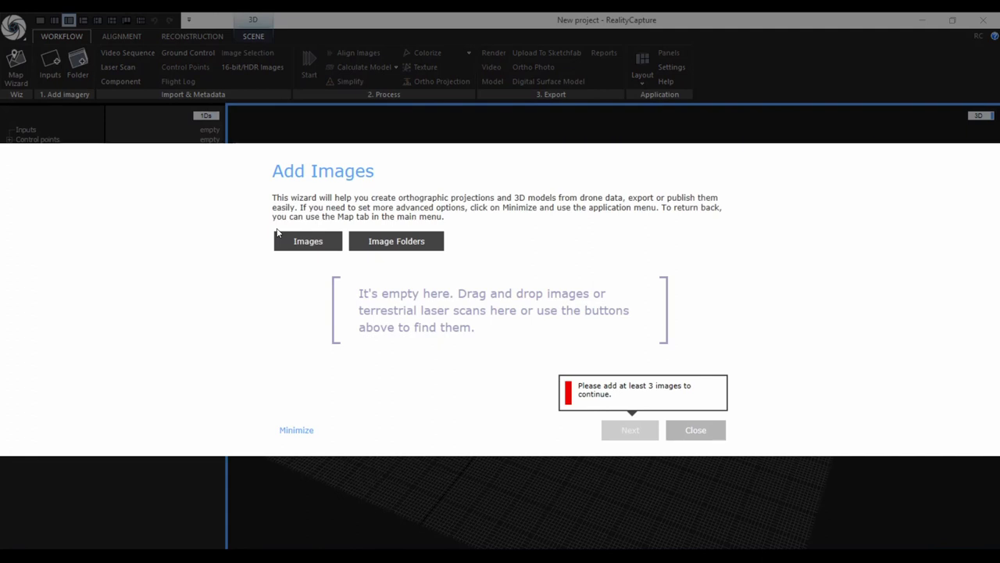
pyautogui.click(320, 245)
pyautogui.click(320, 246)
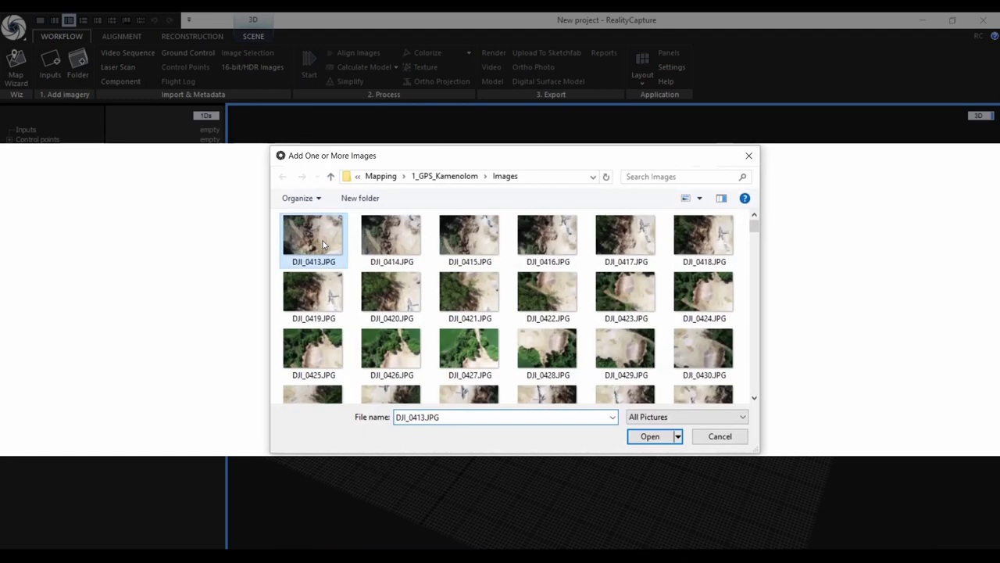
pyautogui.hotkey('ctrl', 'a')
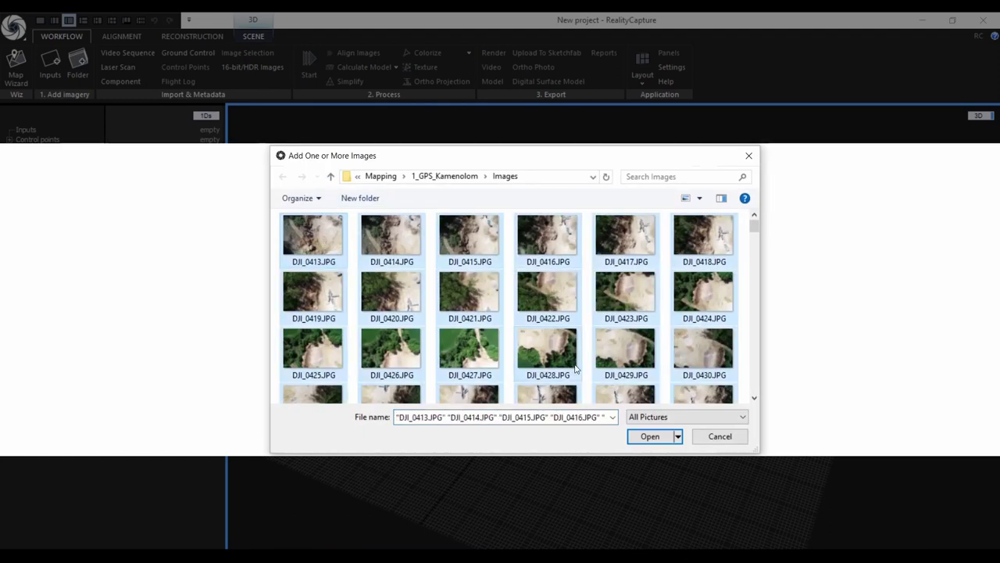
pyautogui.click(666, 436)
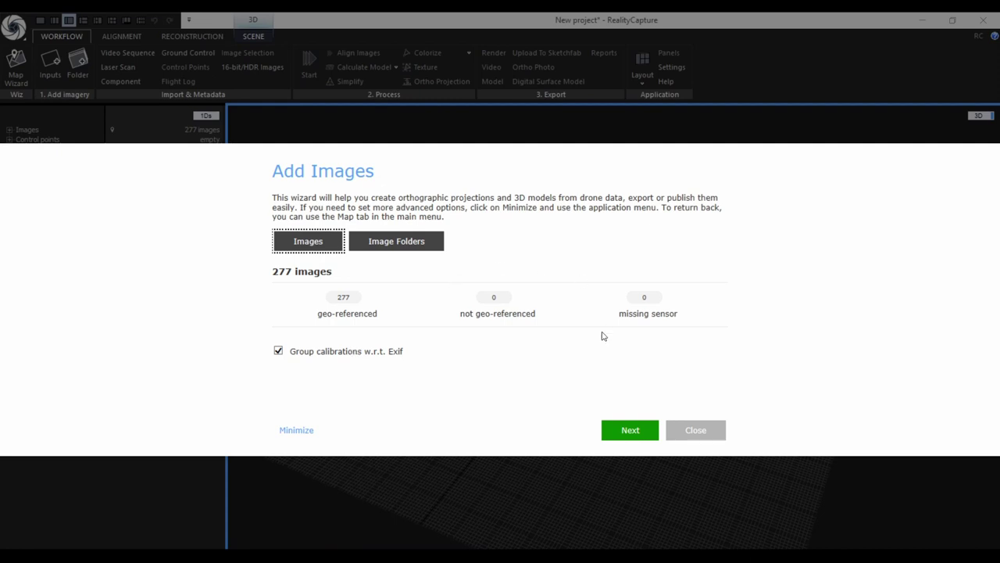
pyautogui.click(640, 429)
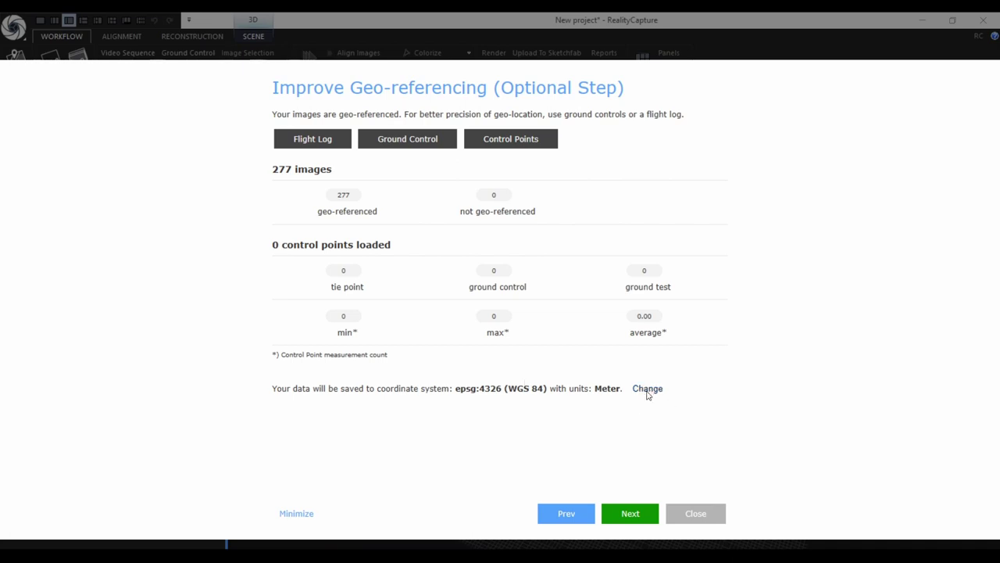
# Step: Keep the epsg:4326 (WGS 84) coordinate system, and rotate and shrink the reconstruction region around the grid of image positions
pyautogui.click(629, 513)
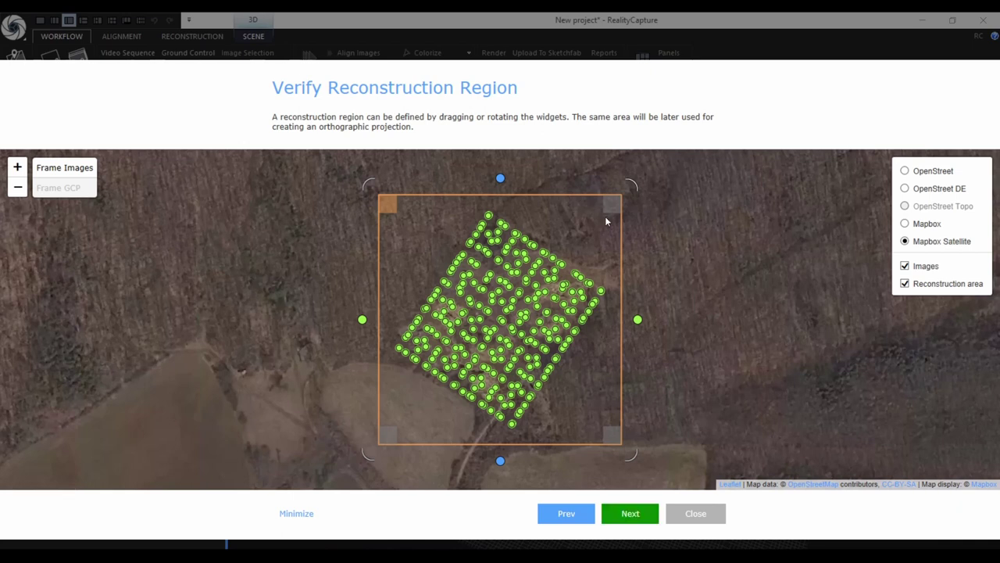
pyautogui.moveTo(640, 187); pyautogui.dragTo(640, 274)
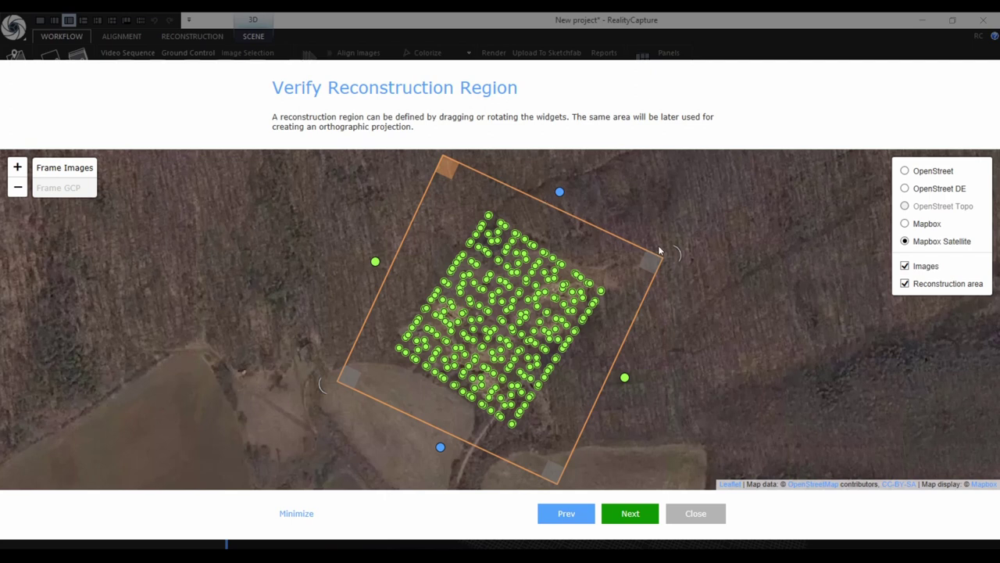
pyautogui.moveTo(679, 255); pyautogui.dragTo(681, 262)
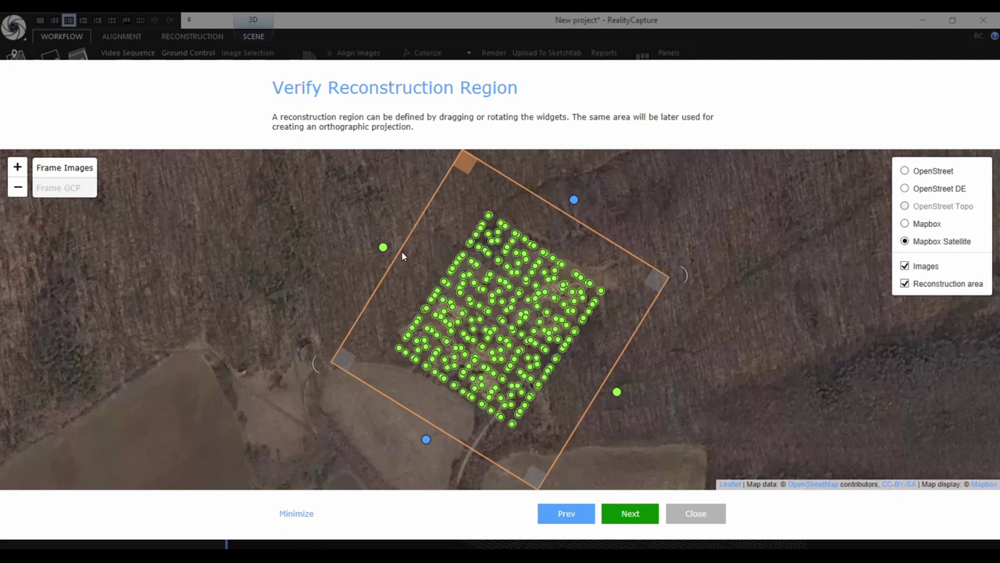
pyautogui.moveTo(384, 248); pyautogui.dragTo(434, 278)
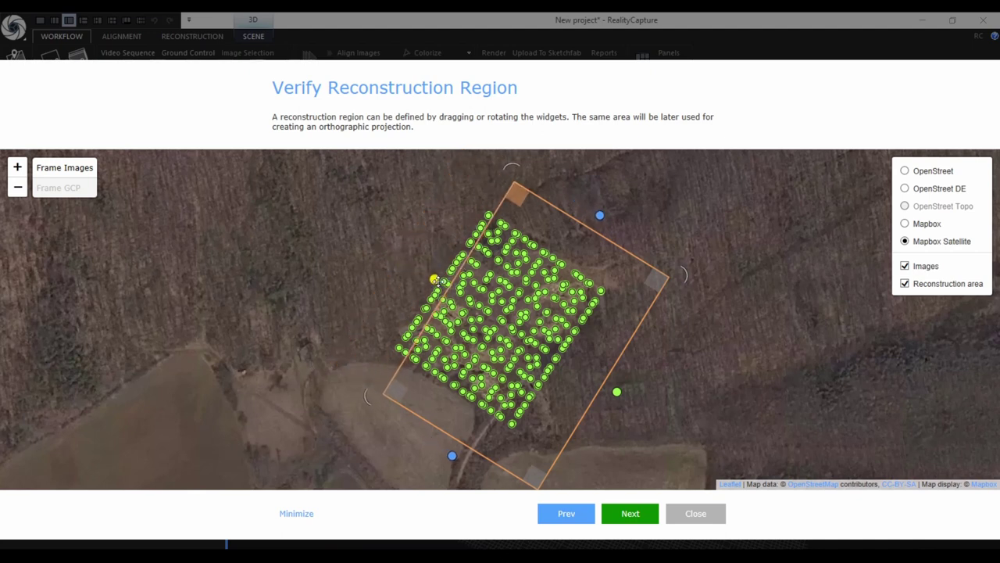
pyautogui.moveTo(596, 224); pyautogui.dragTo(571, 263)
pyautogui.moveTo(600, 415); pyautogui.dragTo(547, 379)
pyautogui.moveTo(418, 434); pyautogui.dragTo(465, 390)
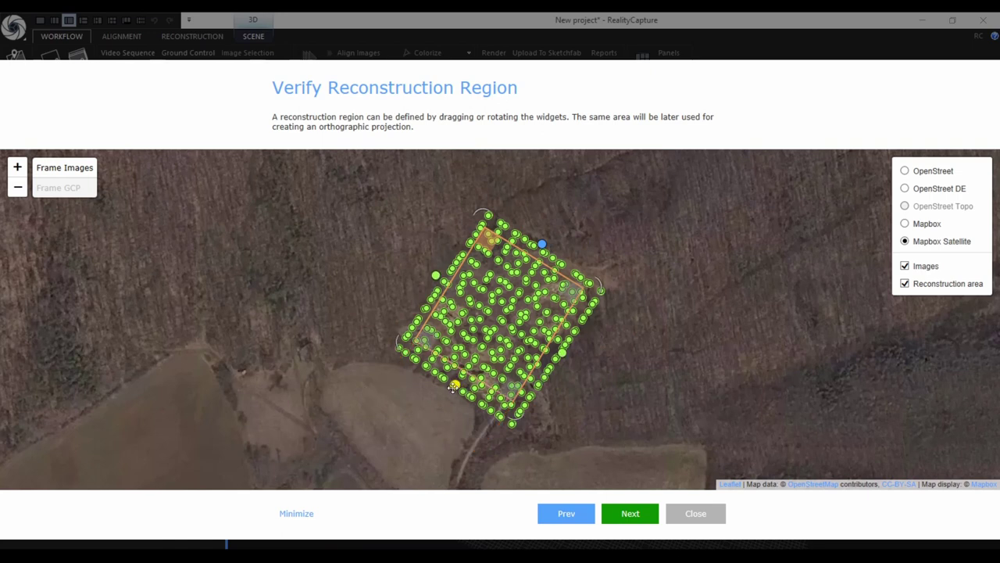
# Step: Fine-tune the reconstruction region's rotation to follow the flight grid and keep Map as the processing goal
pyautogui.moveTo(604, 293); pyautogui.dragTo(603, 298)
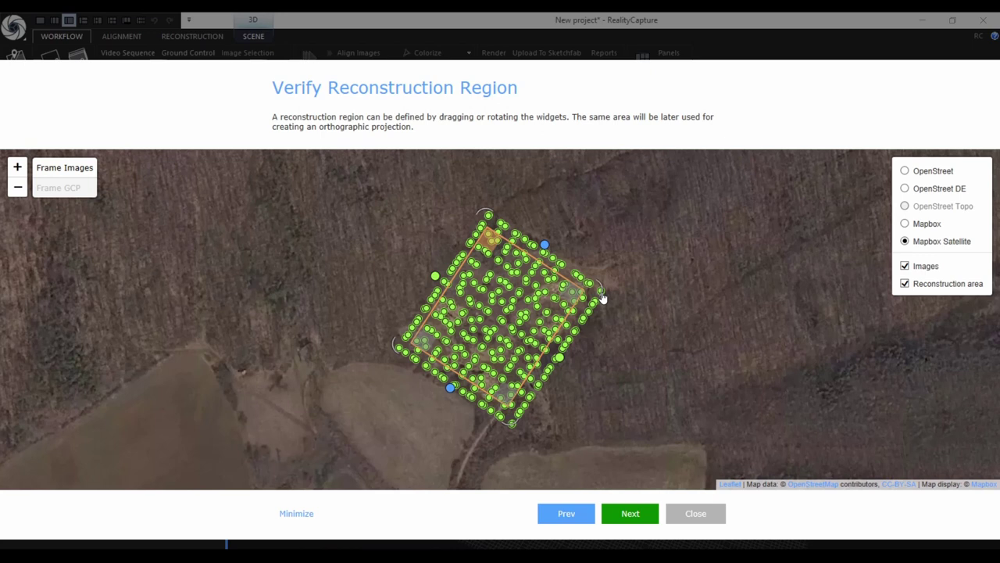
pyautogui.moveTo(603, 298); pyautogui.dragTo(611, 294)
pyautogui.moveTo(545, 244); pyautogui.dragTo(548, 244)
pyautogui.moveTo(598, 286); pyautogui.dragTo(605, 293)
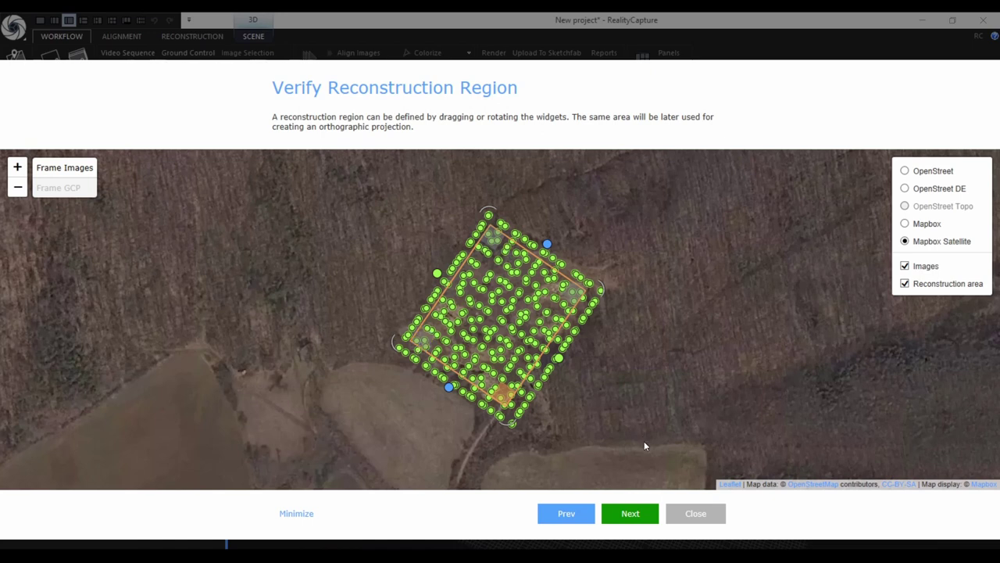
pyautogui.click(630, 513)
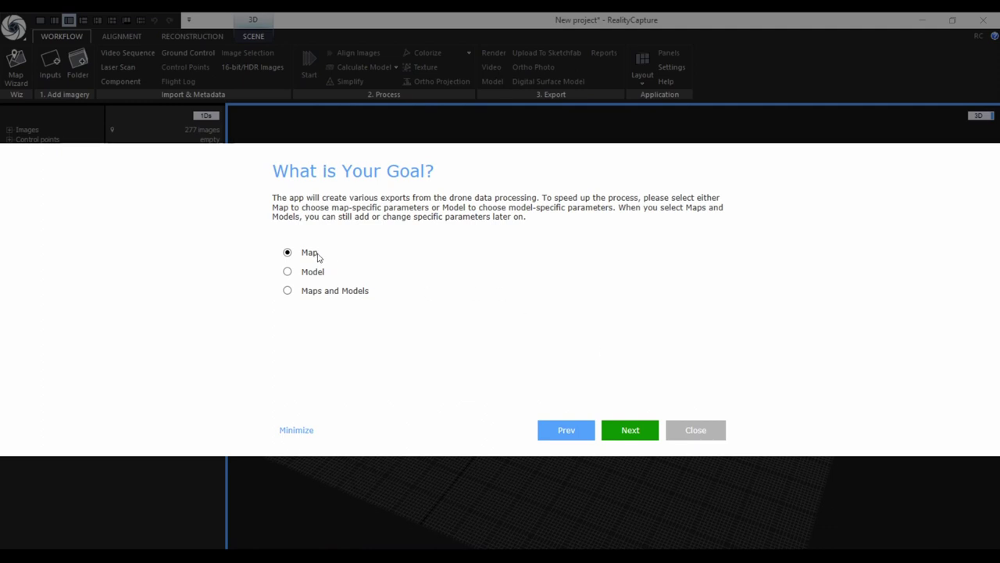
pyautogui.click(625, 430)
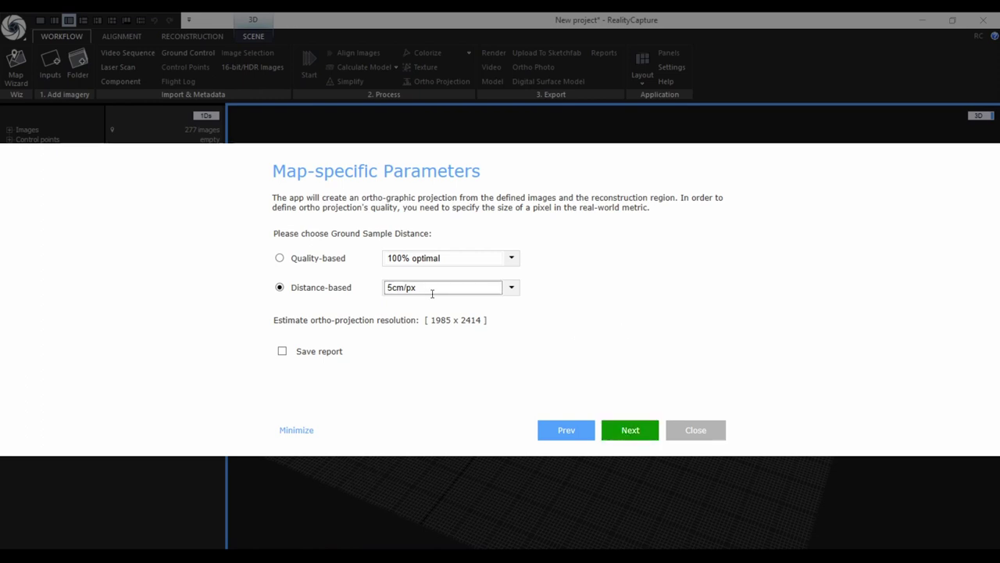
# Step: Make the ground sample distance quality-based, choosing 50% optimal and then changing it to 30% optimal
pyautogui.click(311, 263)
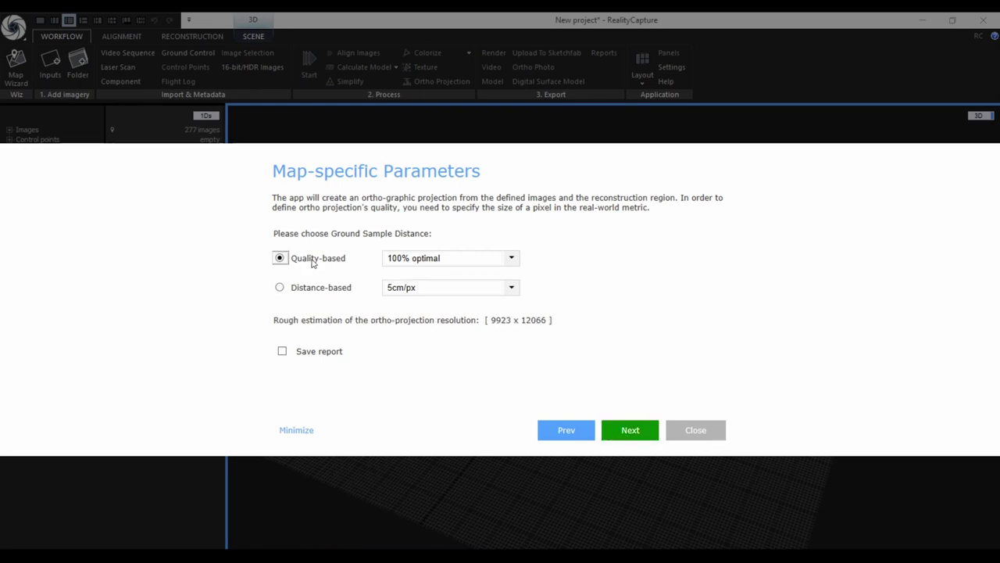
pyautogui.click(511, 261)
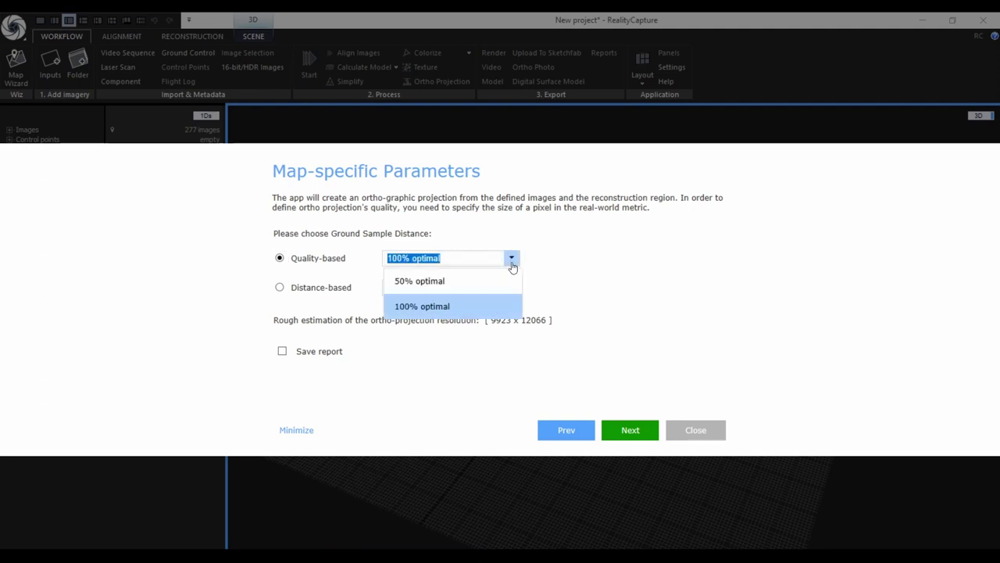
pyautogui.click(477, 280)
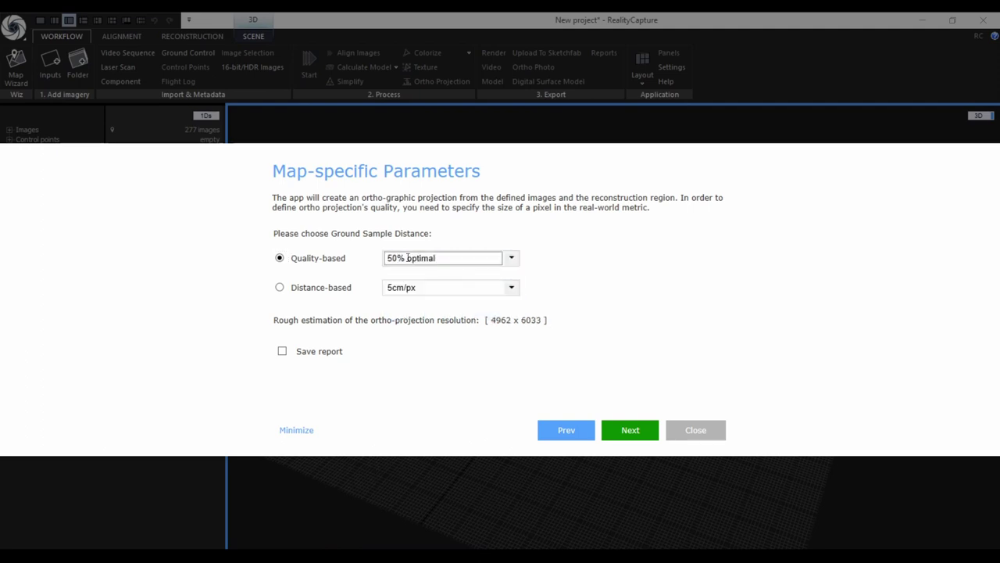
pyautogui.click(401, 257)
pyautogui.click(391, 258)
pyautogui.press('BackSpace')
pyautogui.write('3')
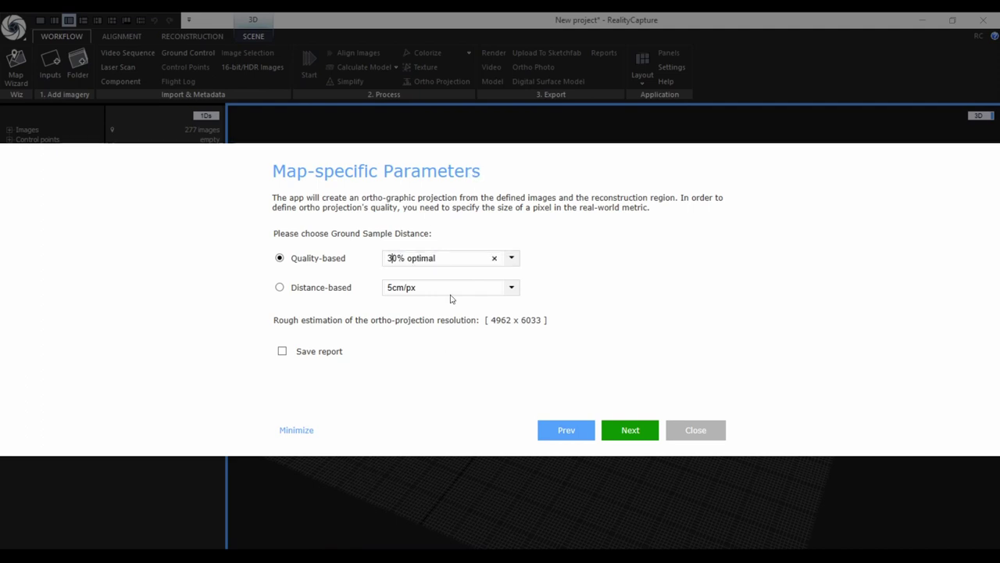
# Step: Make the ground sample distance distance-based at 10cm/px and accept the map parameters
pyautogui.click(319, 288)
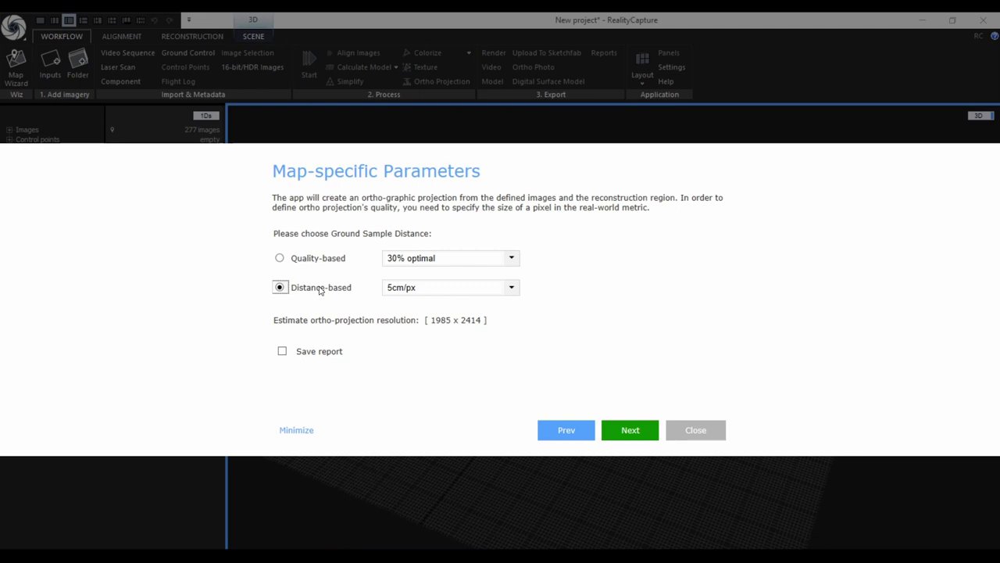
pyautogui.click(512, 288)
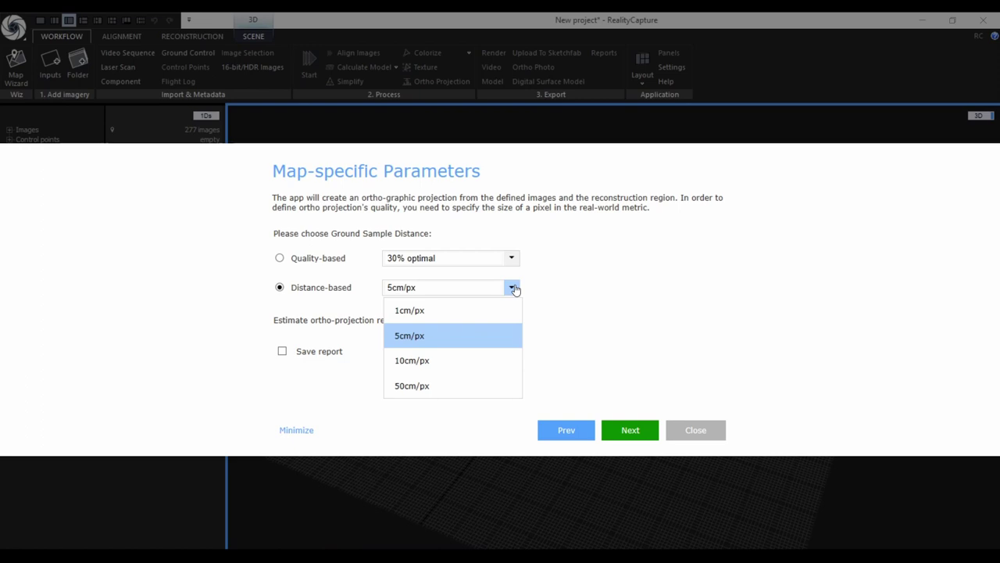
pyautogui.click(399, 287)
pyautogui.click(395, 287)
pyautogui.click(395, 288)
pyautogui.click(391, 288)
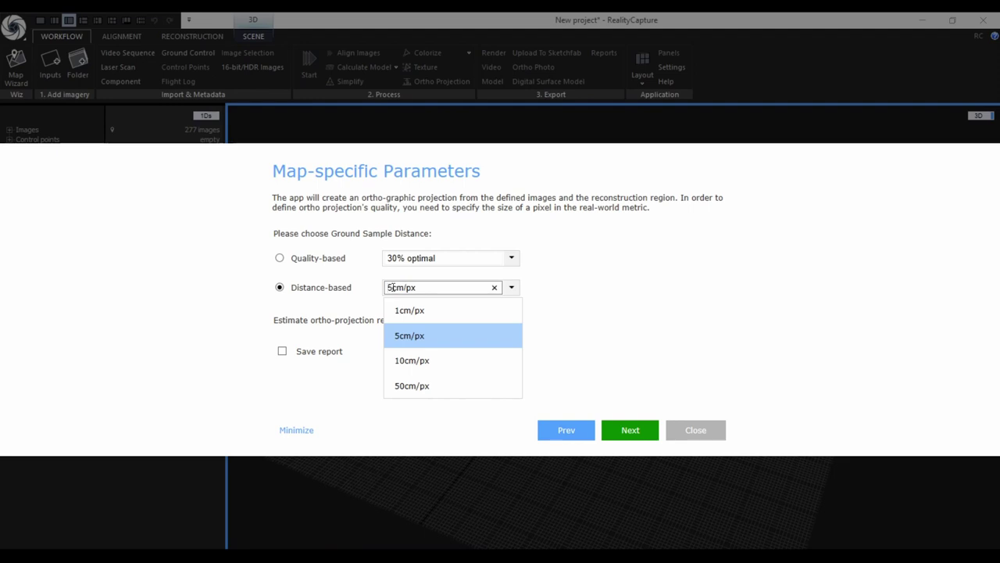
pyautogui.press('BackSpace')
pyautogui.write('10')
pyautogui.press('Return')
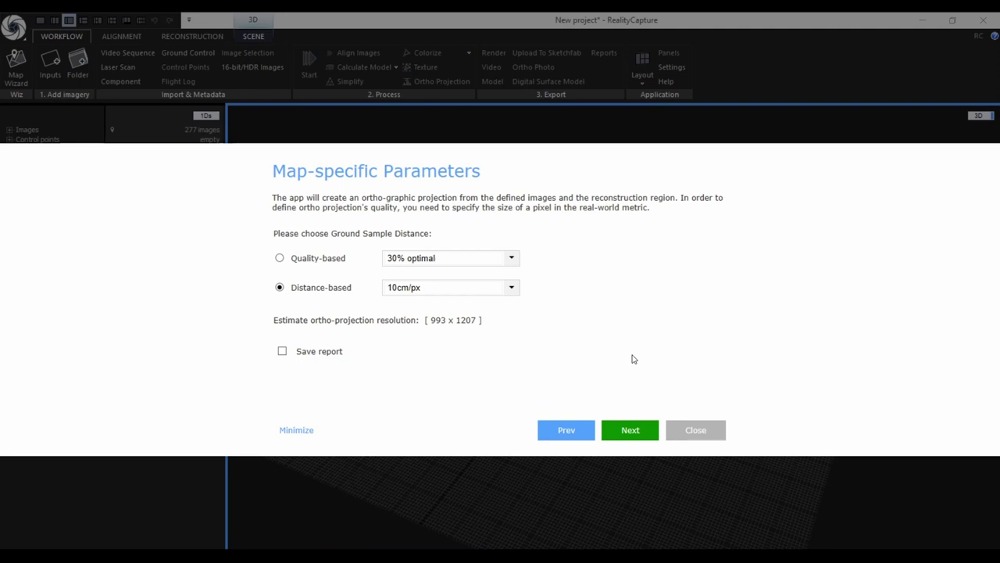
pyautogui.click(625, 429)
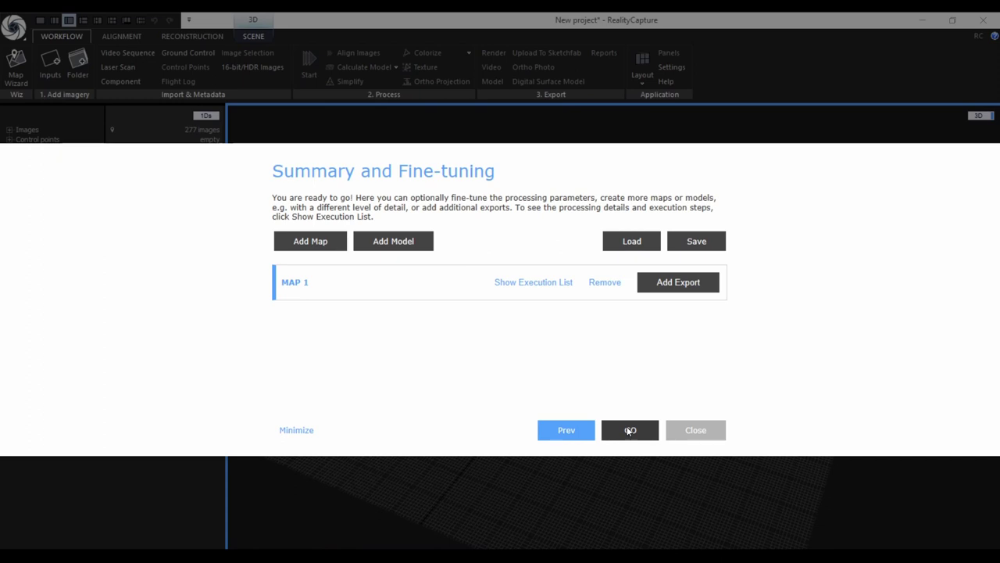
# Step: Show the execution list of MAP 1 and review its alignment, model, texturing and ortho projection settings
pyautogui.click(534, 282)
pyautogui.moveTo(724, 303); pyautogui.dragTo(722, 382)
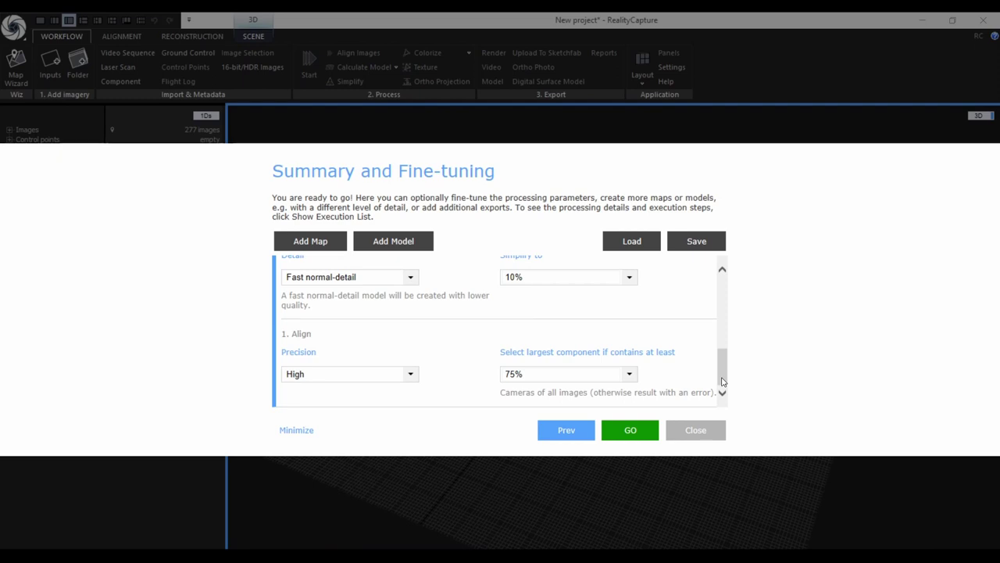
pyautogui.moveTo(726, 384); pyautogui.dragTo(725, 363)
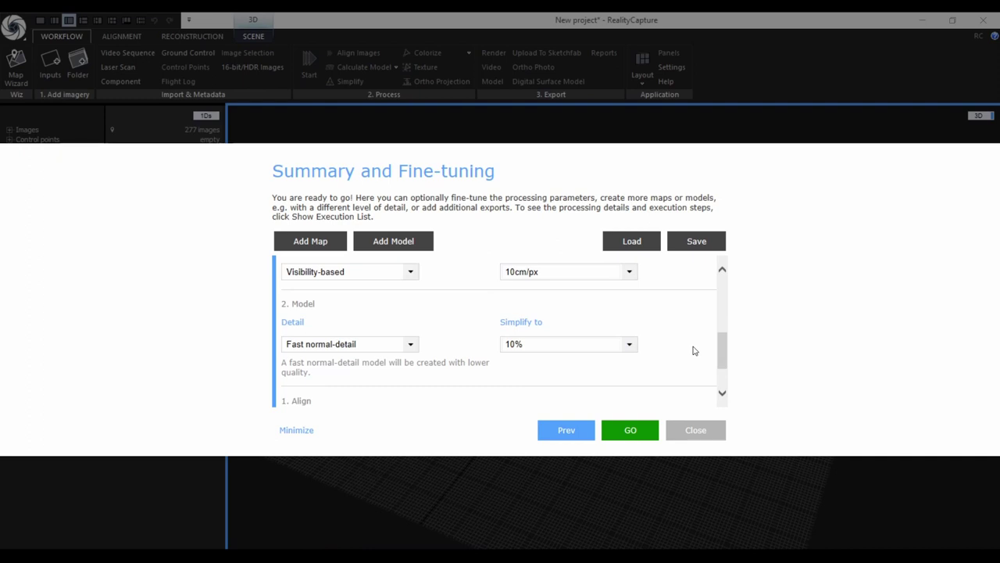
pyautogui.moveTo(719, 358); pyautogui.dragTo(722, 335)
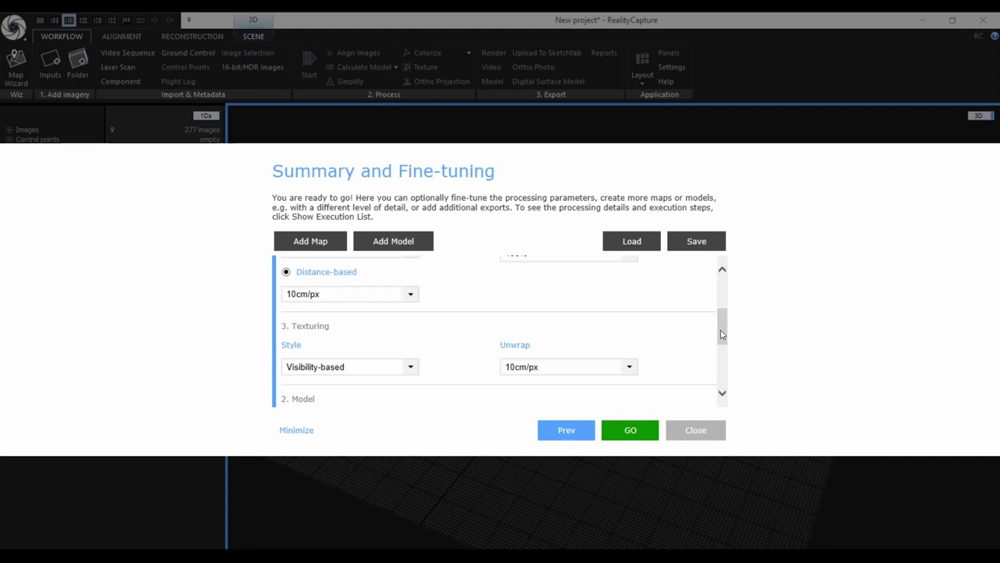
pyautogui.moveTo(726, 338); pyautogui.dragTo(728, 304)
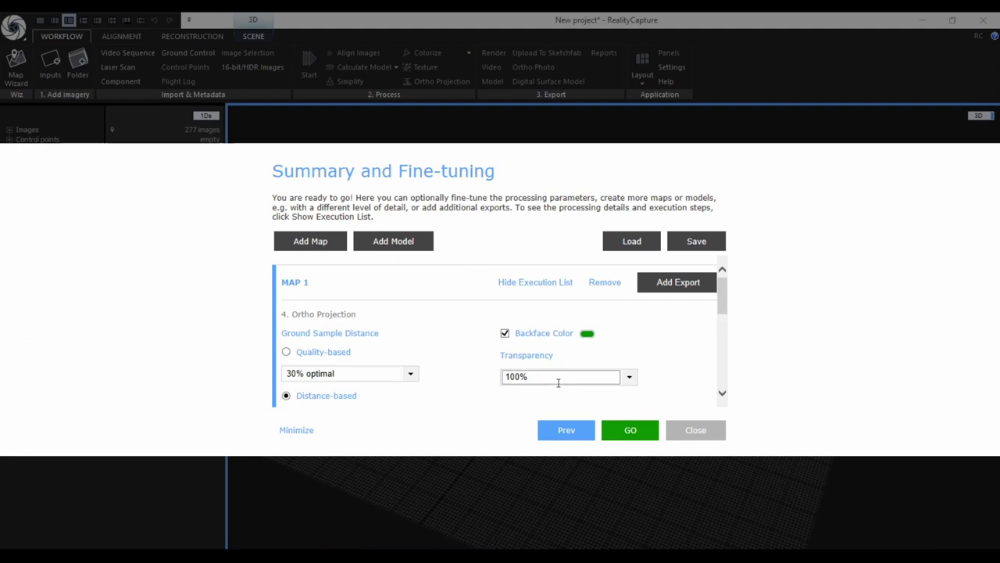
# Step: Hide the execution list of MAP 1 and look through the exports that can be added to it
pyautogui.click(548, 285)
pyautogui.click(687, 287)
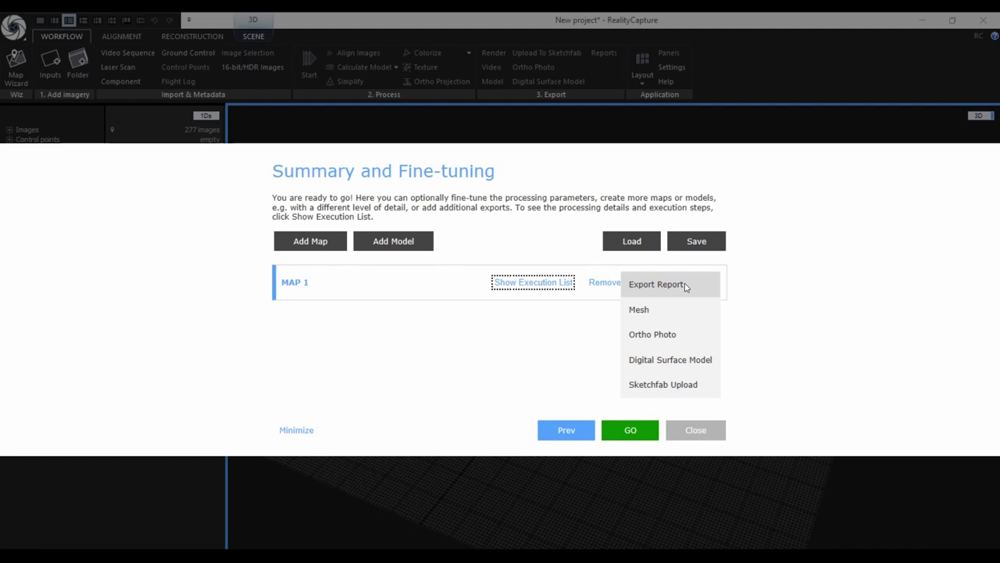
pyautogui.click(423, 373)
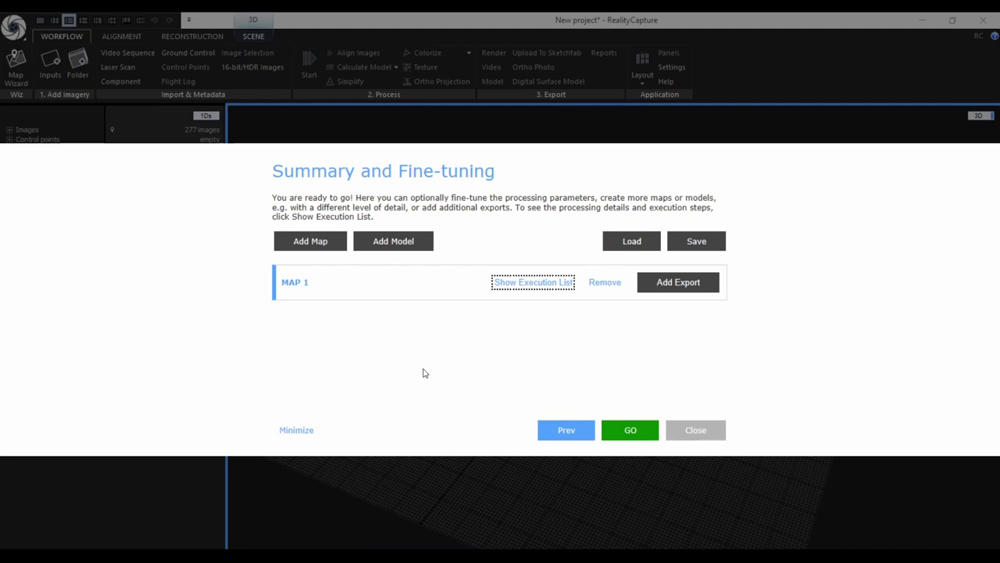
# Step: Start processing MAP 1 and abort all calculations
pyautogui.click(619, 436)
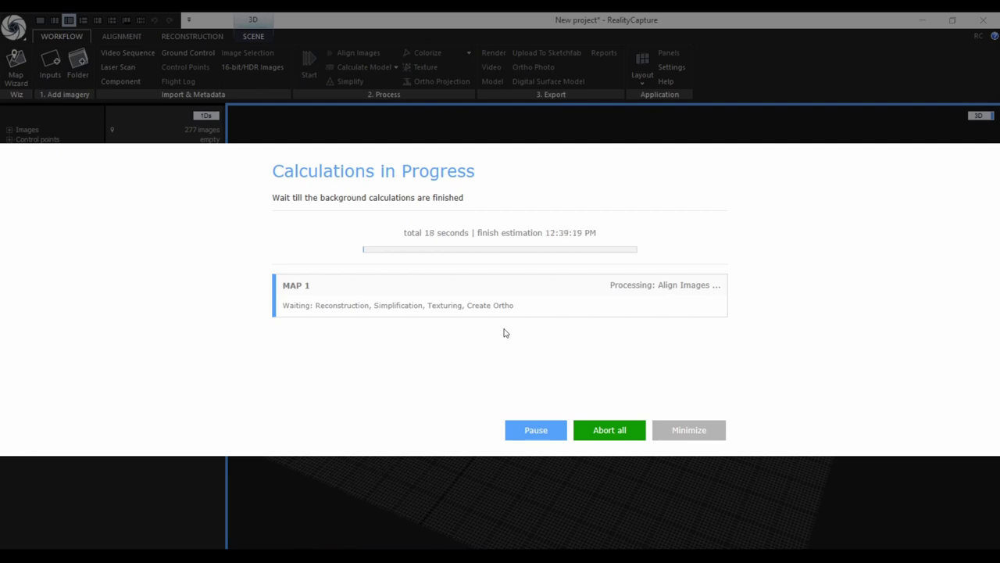
pyautogui.click(617, 431)
pyautogui.click(613, 430)
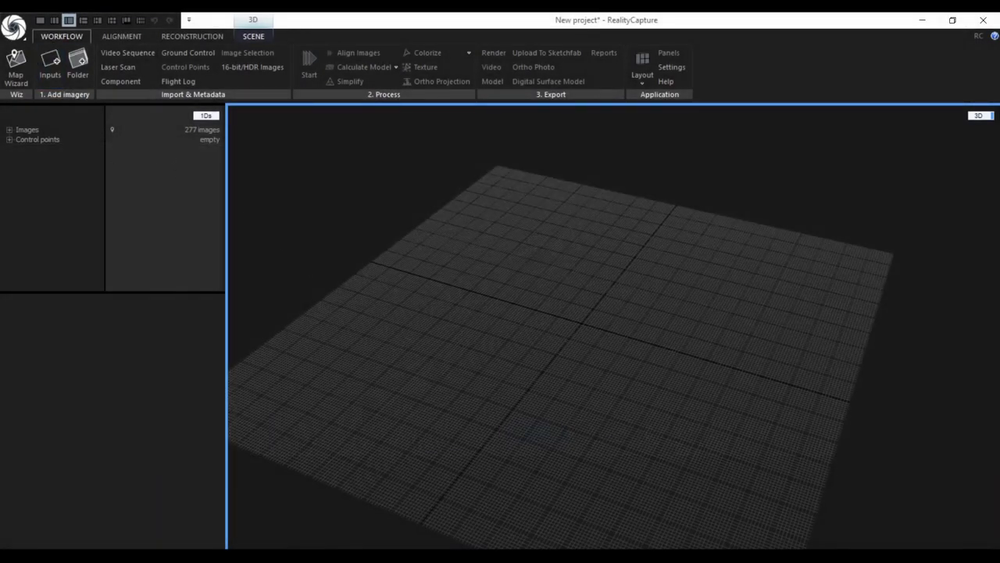
# Step: Close the current project without saving it and open the processed project_MapWizard project
pyautogui.hotkey('ctrl', 'n')
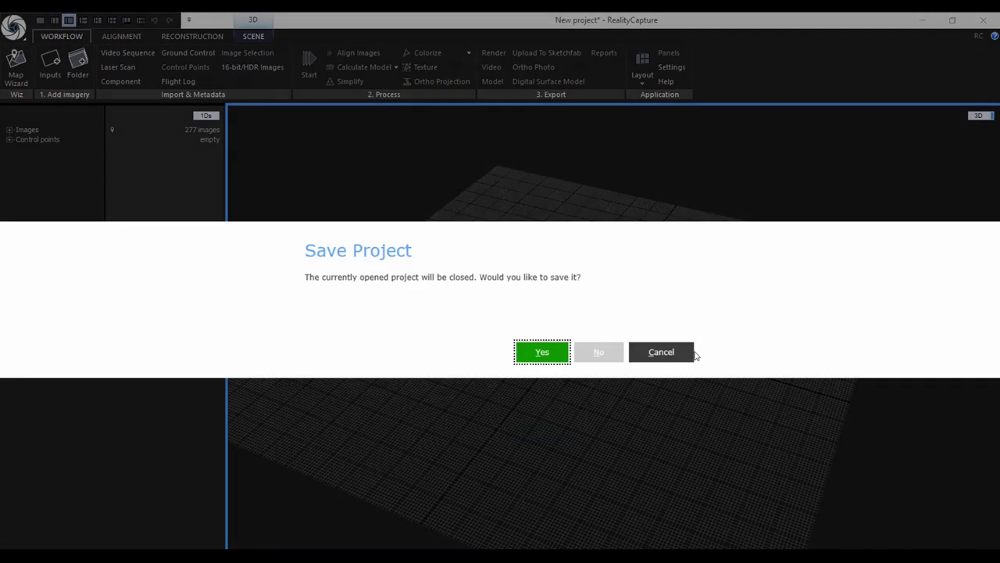
pyautogui.click(599, 352)
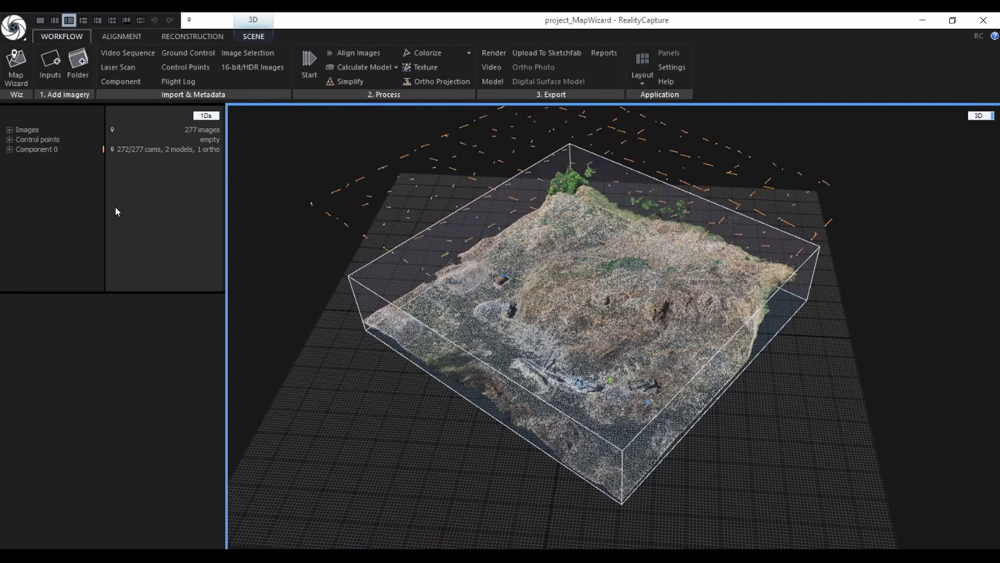
# Step: Expand Component 0 and show its alignment report
pyautogui.click(9, 151)
pyautogui.click(9, 149)
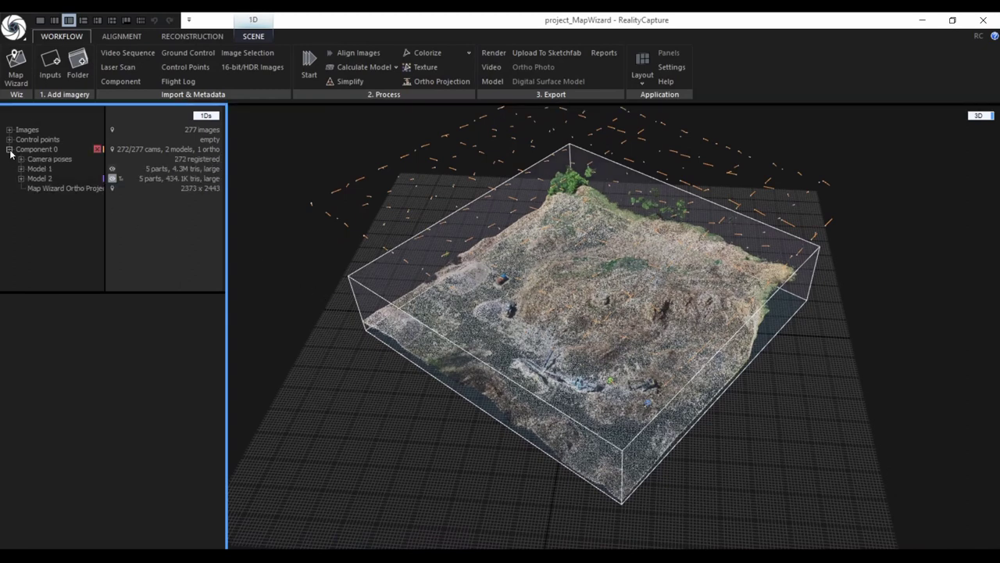
pyautogui.click(34, 150)
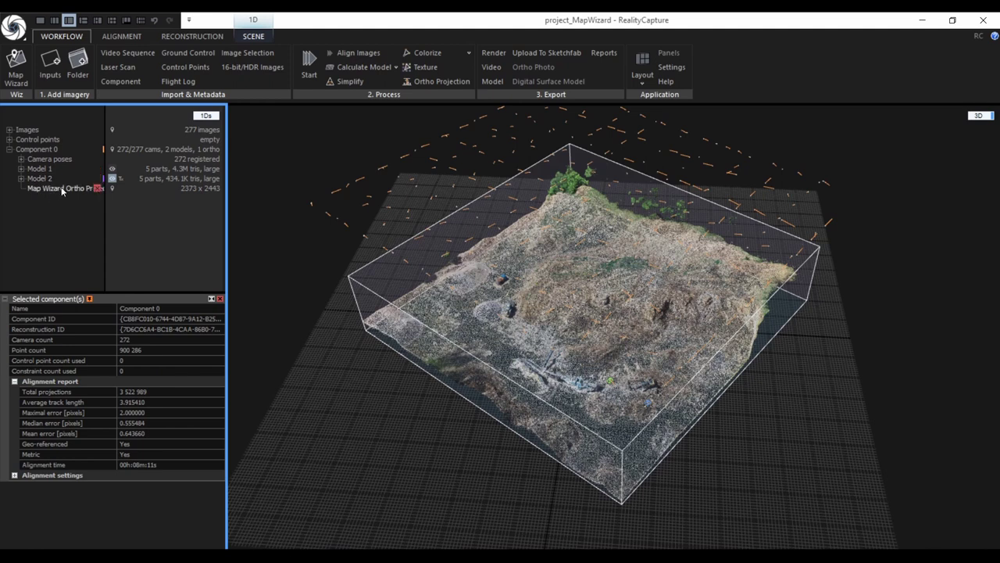
# Step: Switch the 3D view to 2D and display the Map Wizard ortho projection in full
pyautogui.click(978, 115)
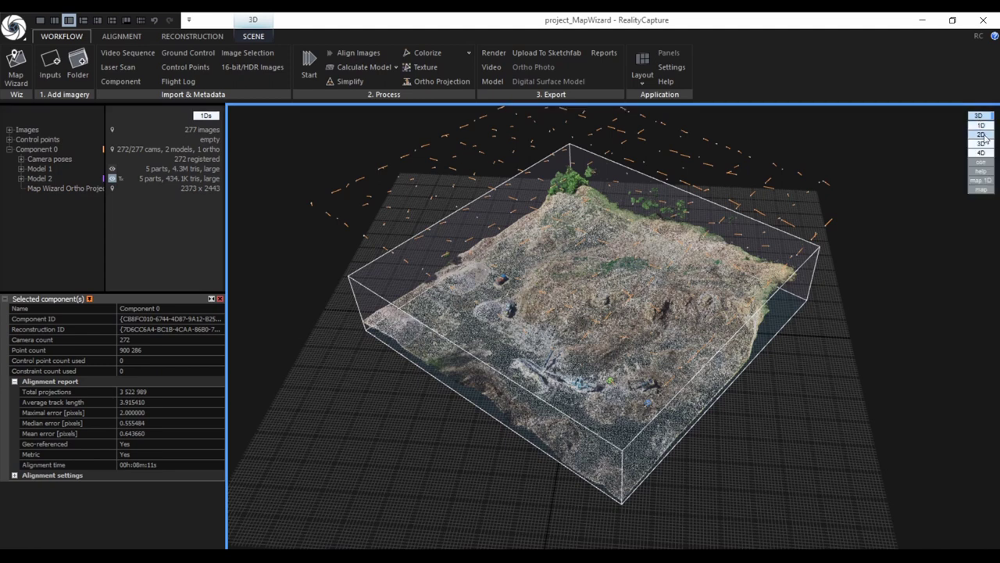
pyautogui.click(985, 137)
pyautogui.click(54, 187)
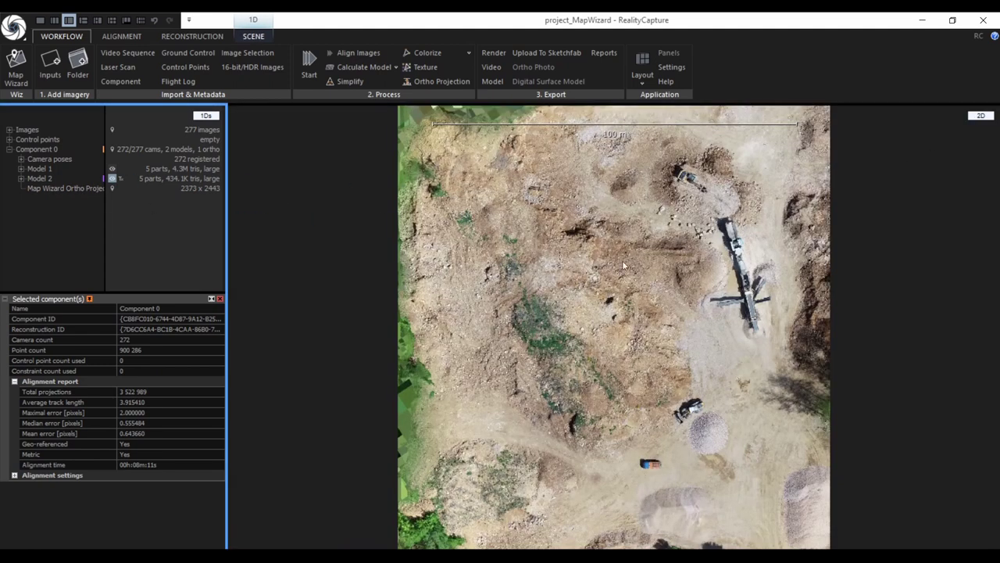
pyautogui.click(602, 288)
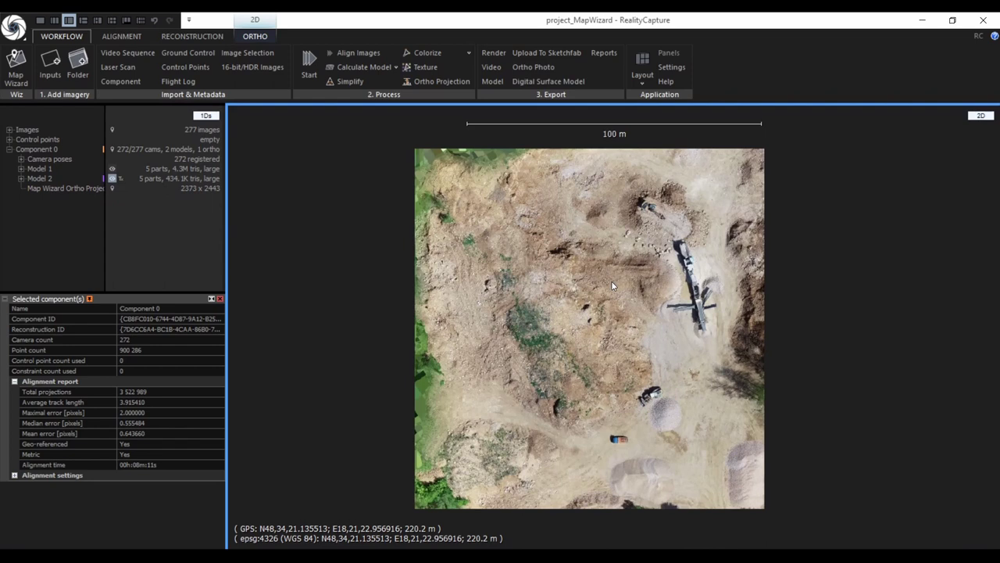
# Step: Switch the ortho view to the map and examine the project's camera positions around the quarry
pyautogui.click(43, 150)
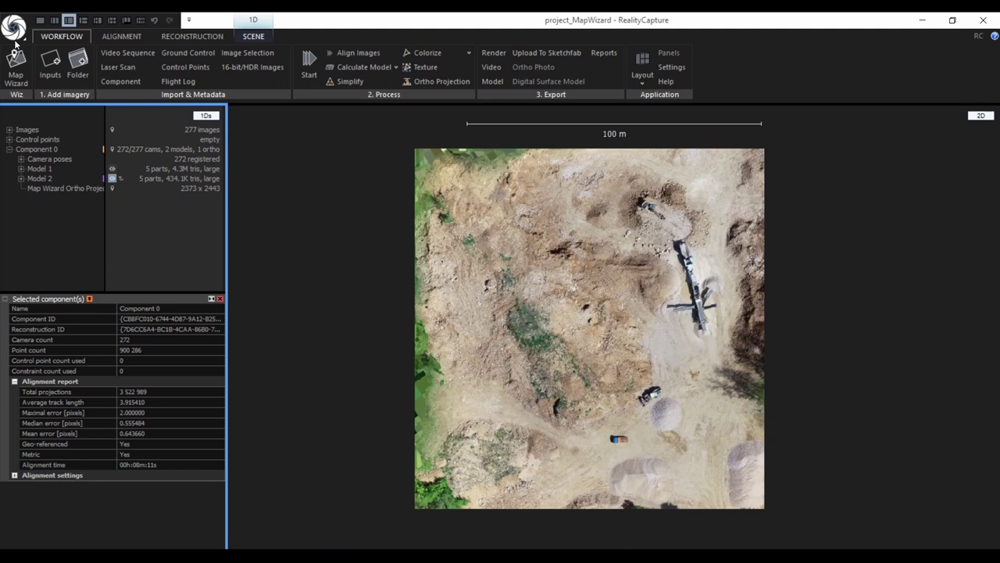
pyautogui.click(980, 115)
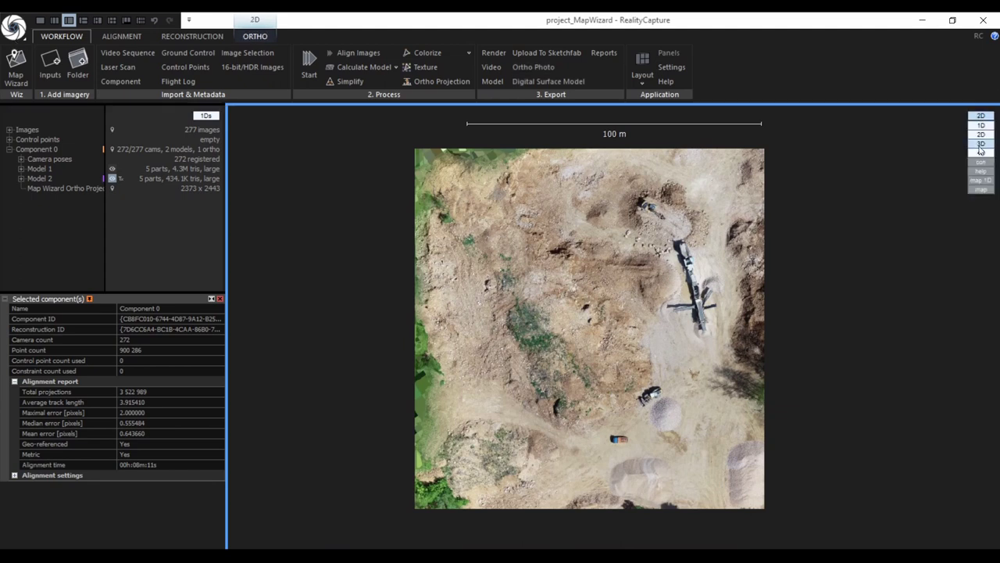
pyautogui.click(980, 189)
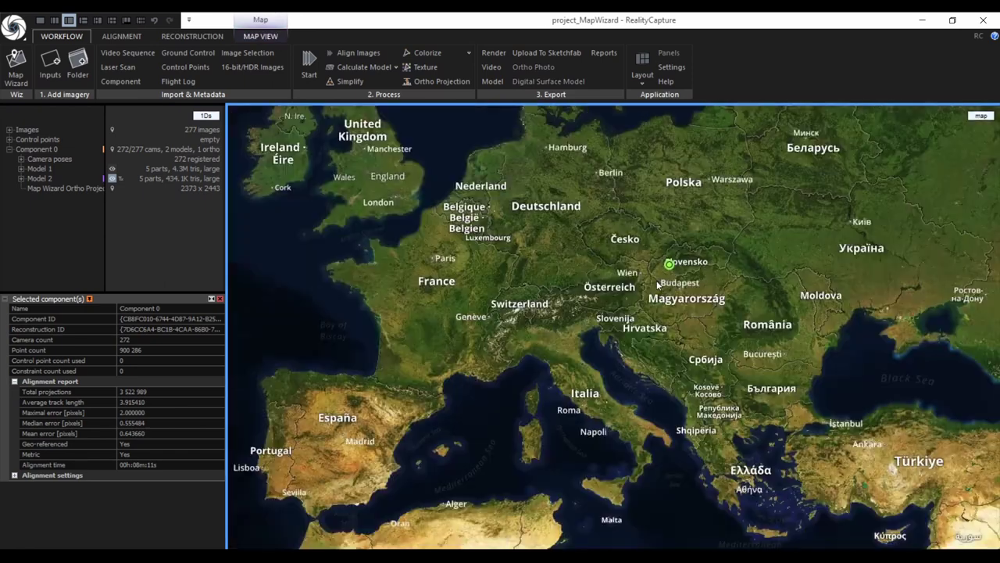
pyautogui.scroll(10, 664, 269)
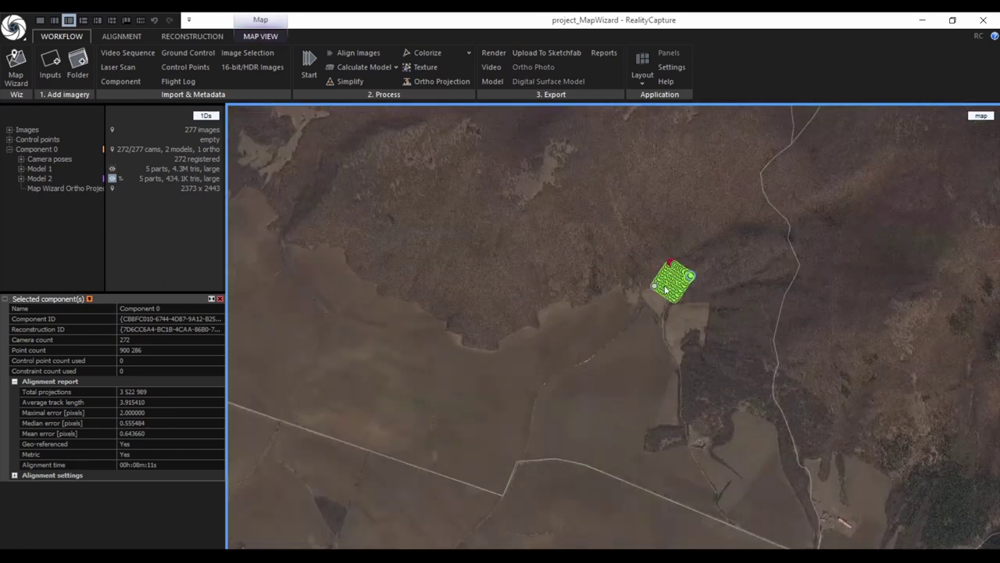
pyautogui.scroll(6, 665, 289)
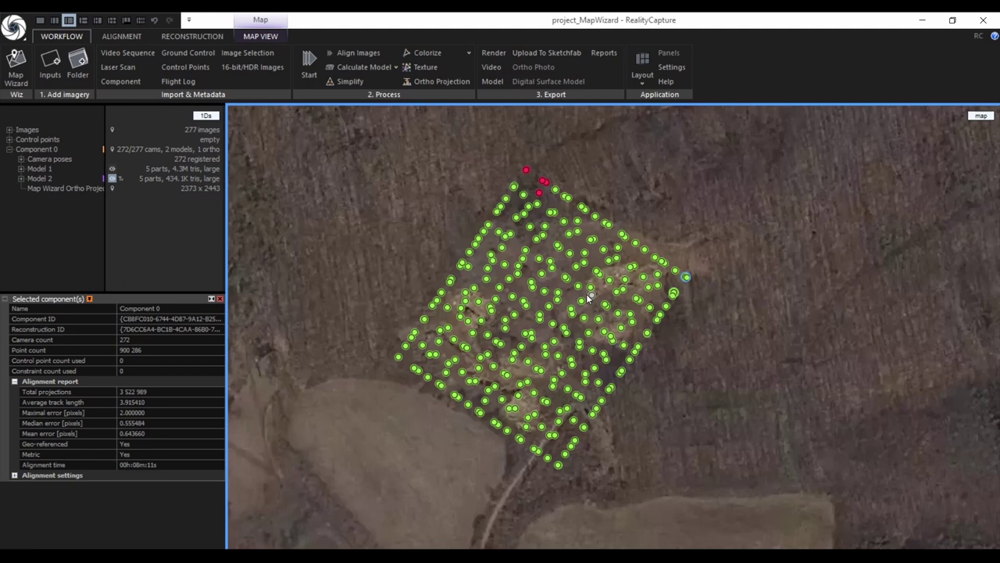
pyautogui.scroll(-3, 589, 295)
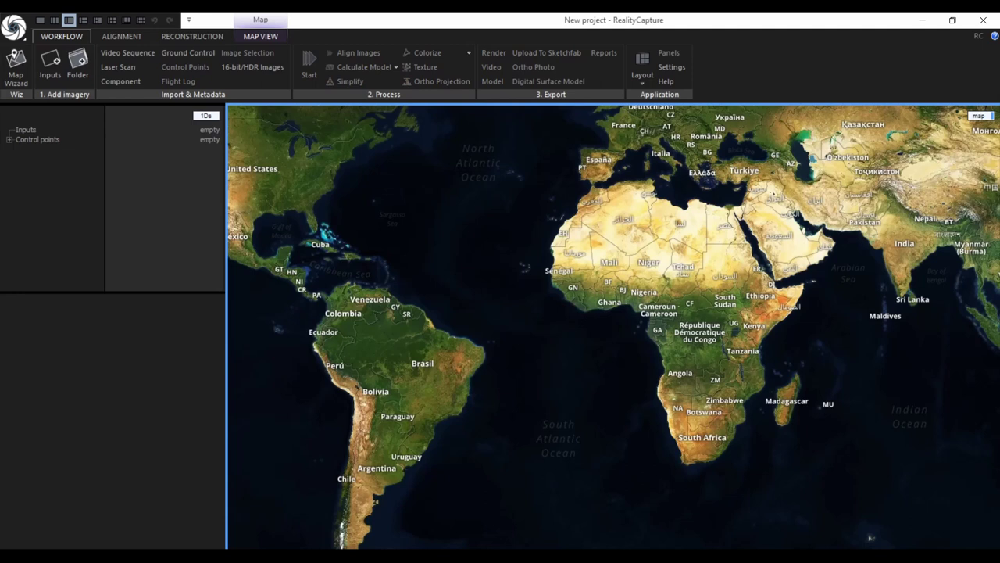
# Step: Open the project aligned_GPS.rcproj from the folder 2_3_GPS_GCP_Gravel_pit_SWE
pyautogui.hotkey('ctrl', 'o')
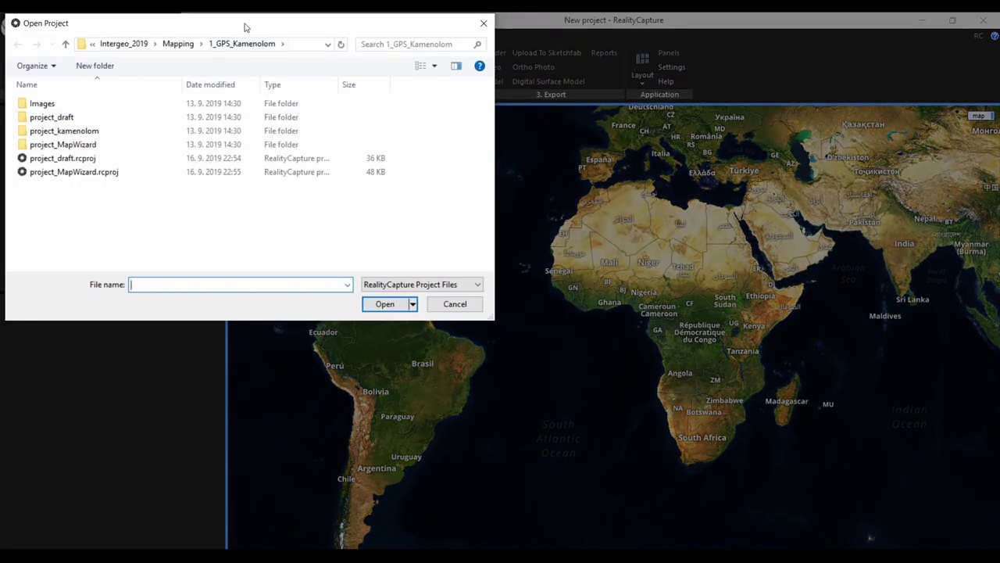
pyautogui.moveTo(245, 27); pyautogui.dragTo(479, 159)
pyautogui.click(448, 169)
pyautogui.doubleClick(341, 241)
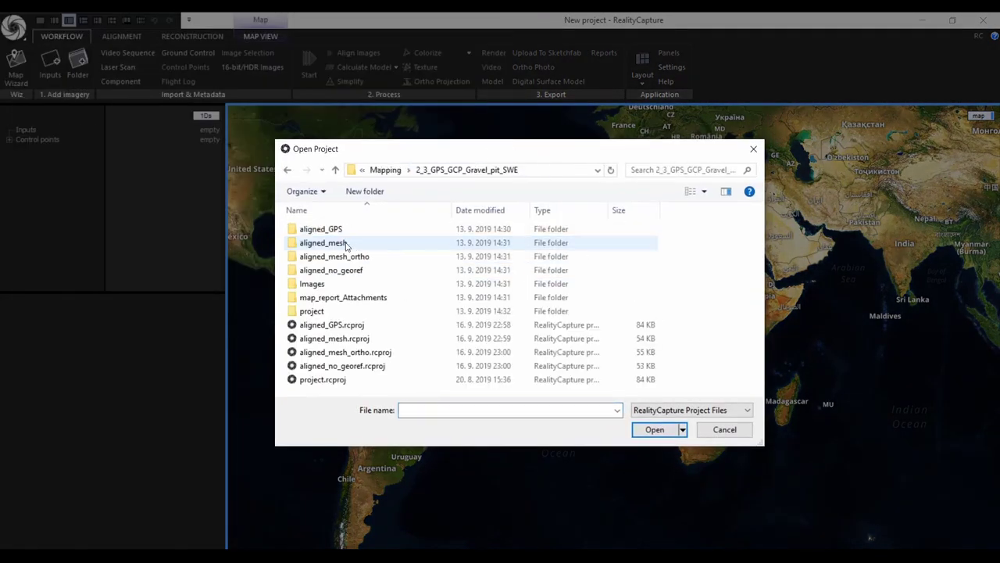
pyautogui.doubleClick(340, 325)
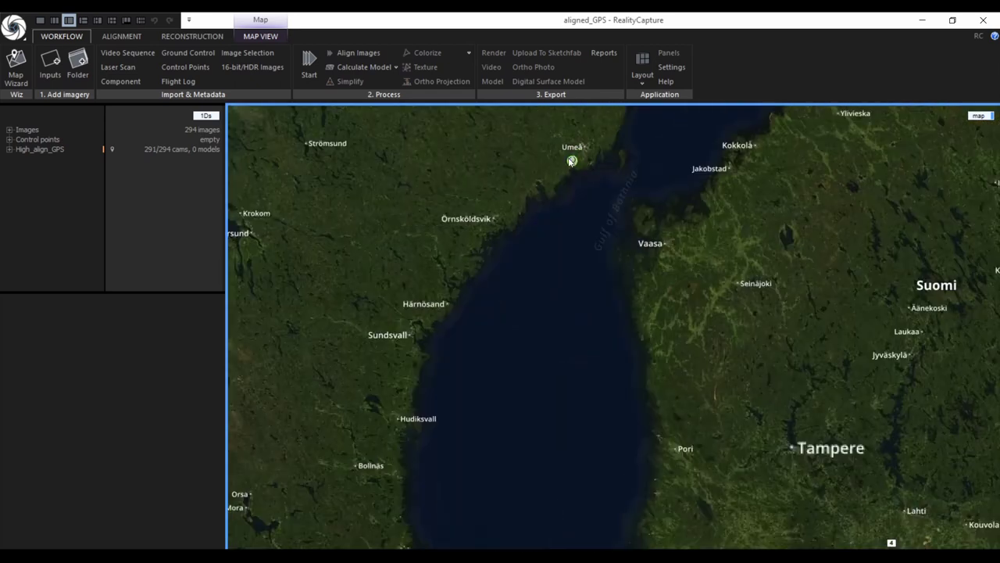
# Step: Examine the gravel pit's camera positions on the map and the cameras' position offset lines in the 3D view
pyautogui.scroll(4, 469, 234)
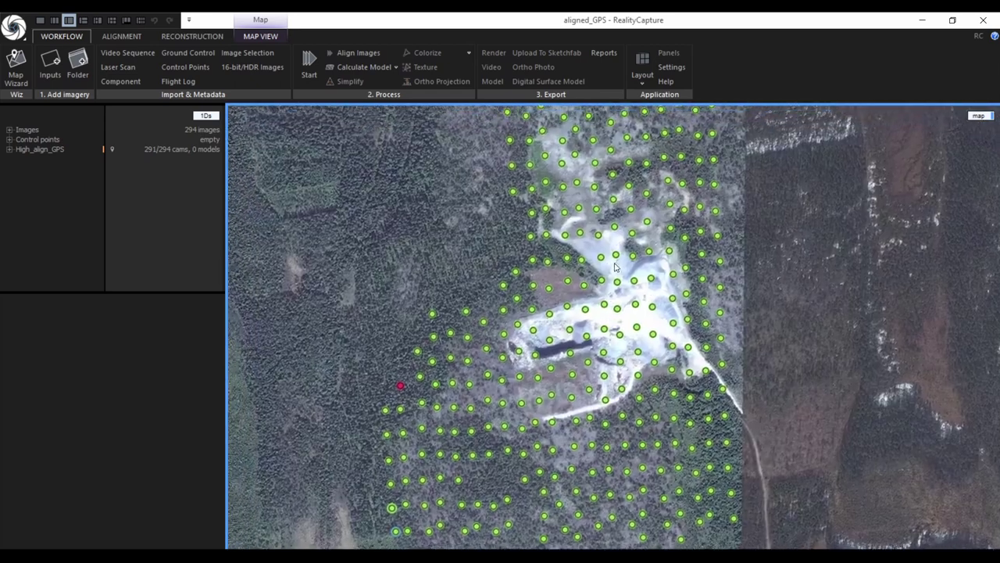
pyautogui.scroll(-2, 592, 297)
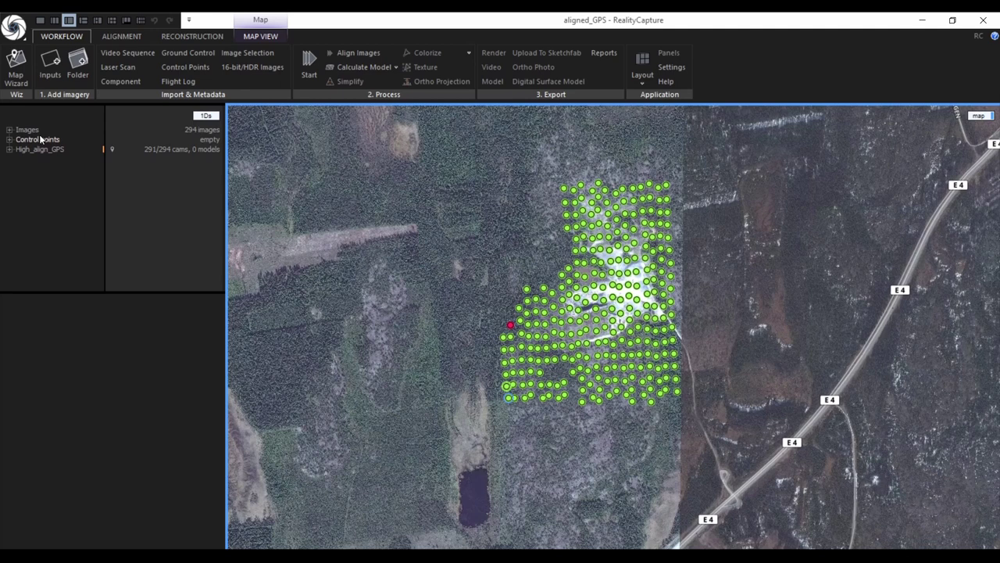
pyautogui.click(980, 115)
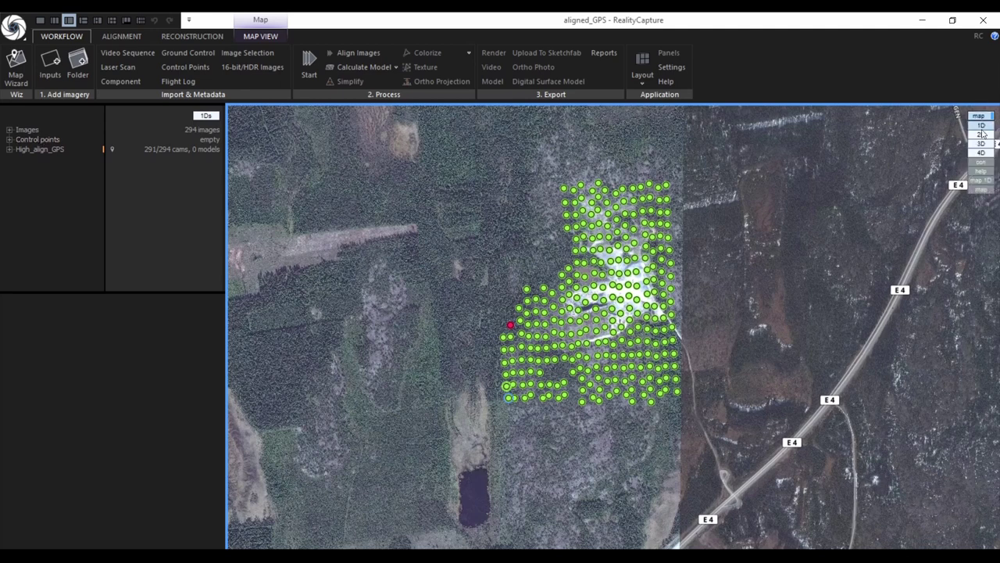
pyautogui.click(981, 144)
pyautogui.moveTo(717, 346); pyautogui.dragTo(596, 304)
pyautogui.scroll(5, 616, 364)
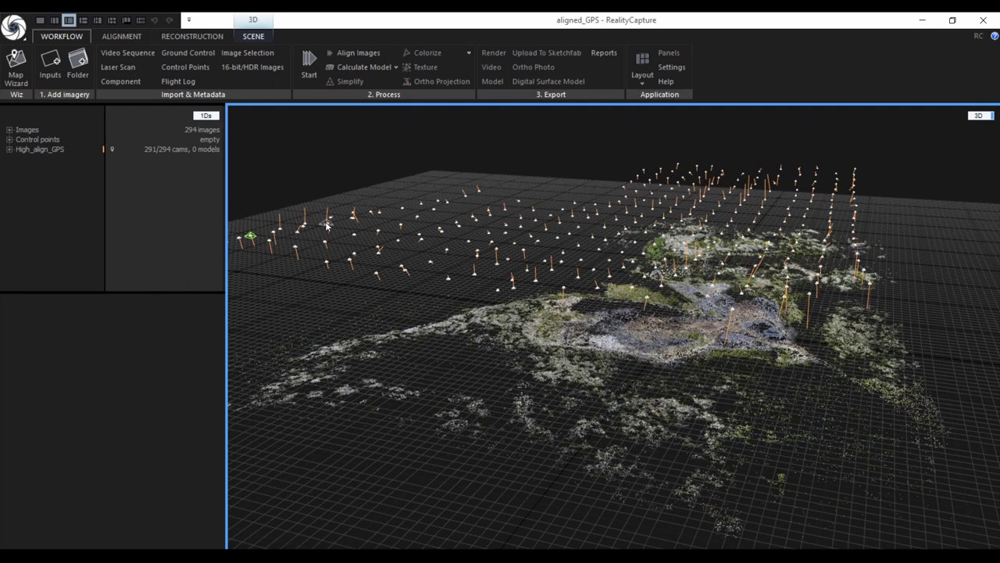
pyautogui.scroll(5, 327, 226)
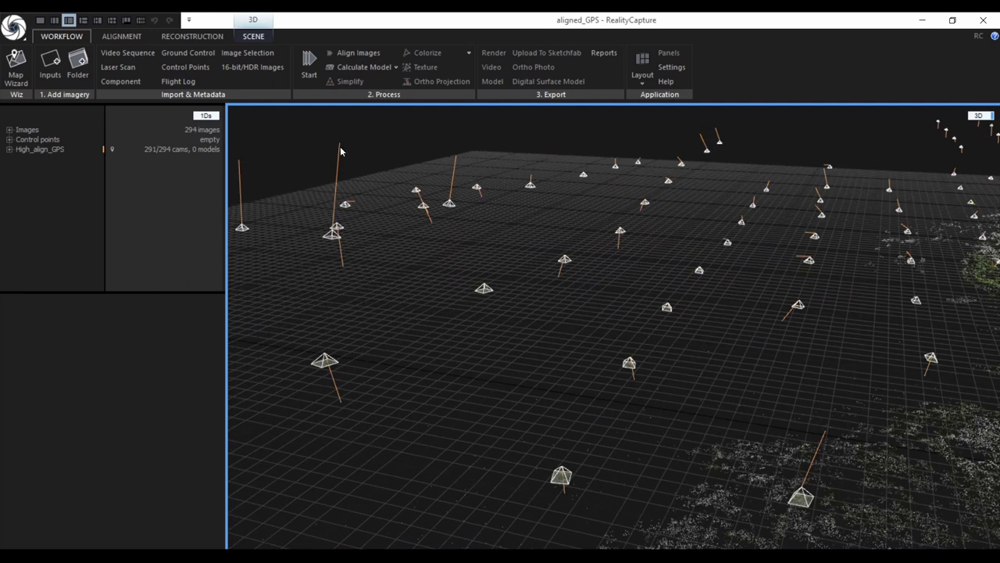
pyautogui.scroll(-10, 352, 210)
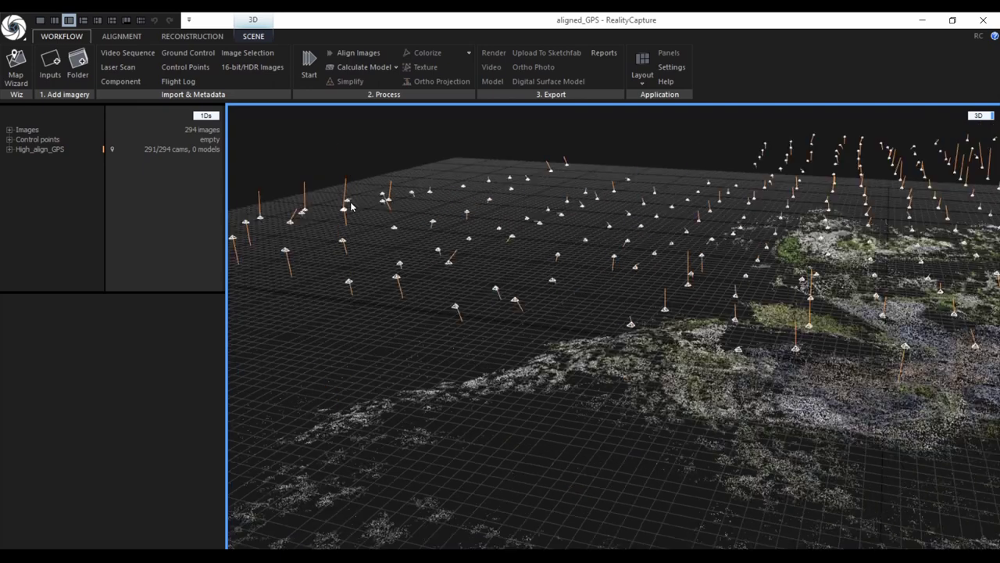
pyautogui.moveTo(514, 280); pyautogui.dragTo(546, 261)
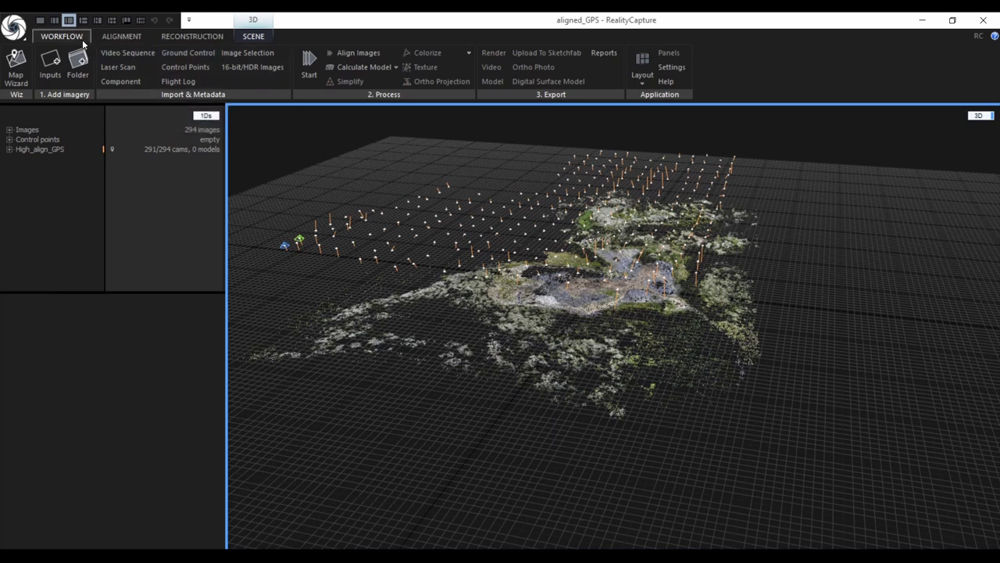
# Step: Start a ground control import and select the file GCP_epsg_3016_tab_separated_Y_X_alt.txt
pyautogui.click(189, 54)
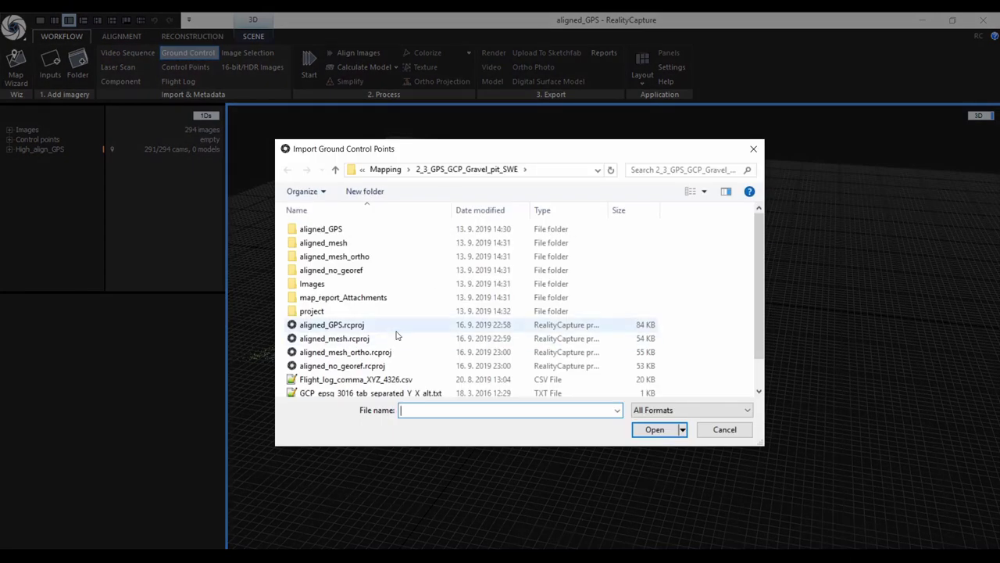
pyautogui.scroll(-1, 397, 334)
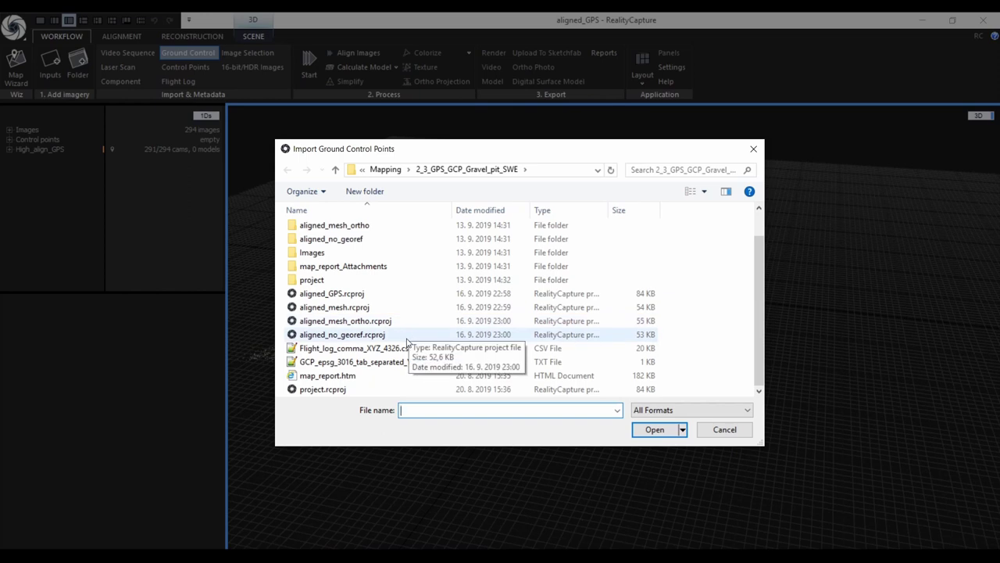
pyautogui.click(376, 364)
# Step: Open the selected ground control file in Notepad++, examine its separator and column order, and close it
pyautogui.rightClick(376, 364)
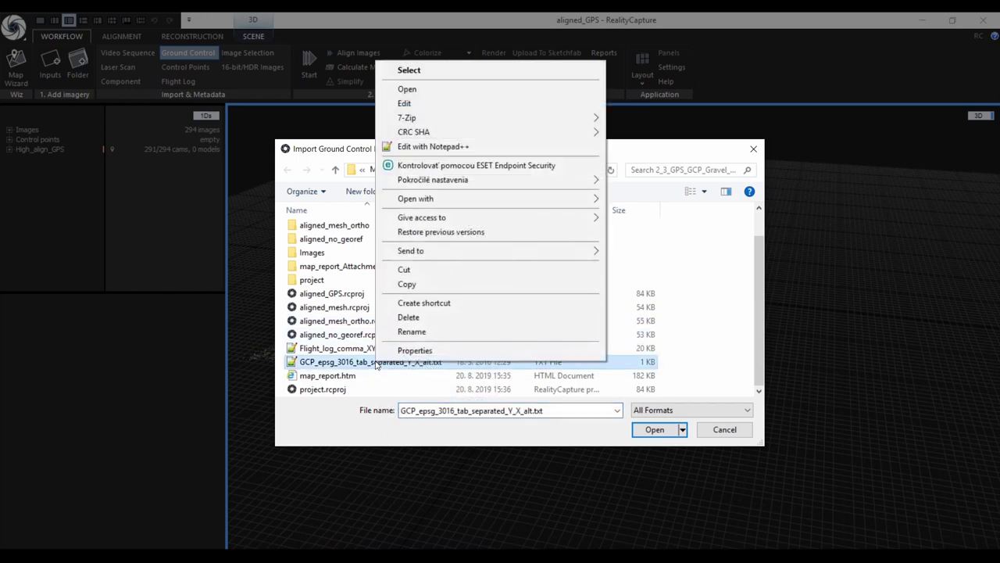
pyautogui.click(447, 149)
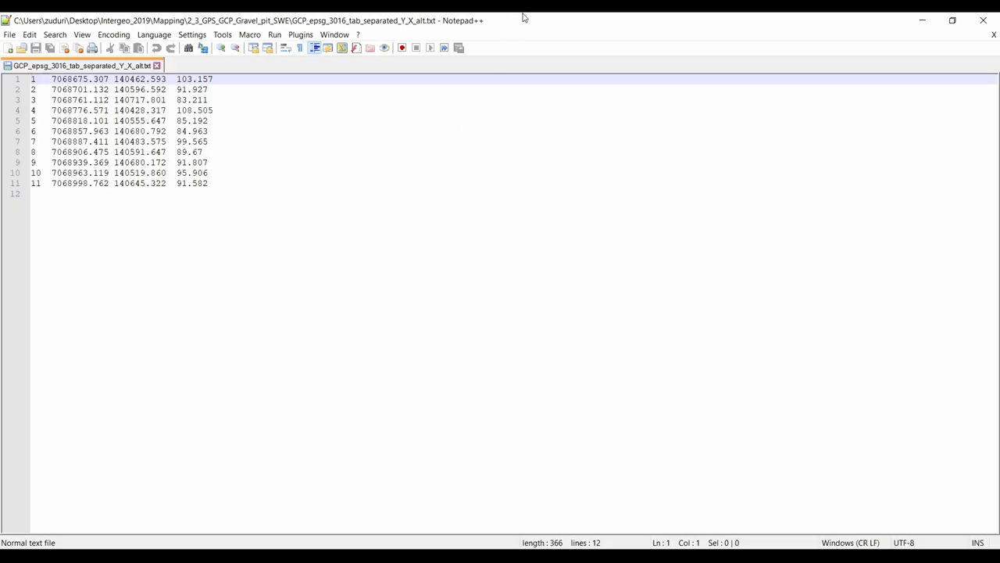
pyautogui.doubleClick(531, 22)
pyautogui.moveTo(517, 41); pyautogui.dragTo(682, 124)
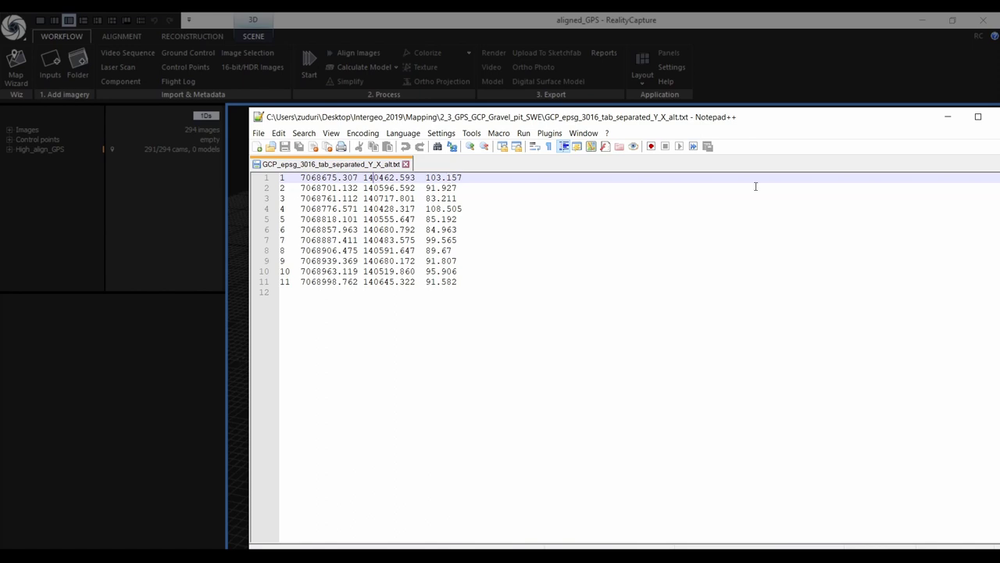
pyautogui.moveTo(760, 117); pyautogui.dragTo(625, 93)
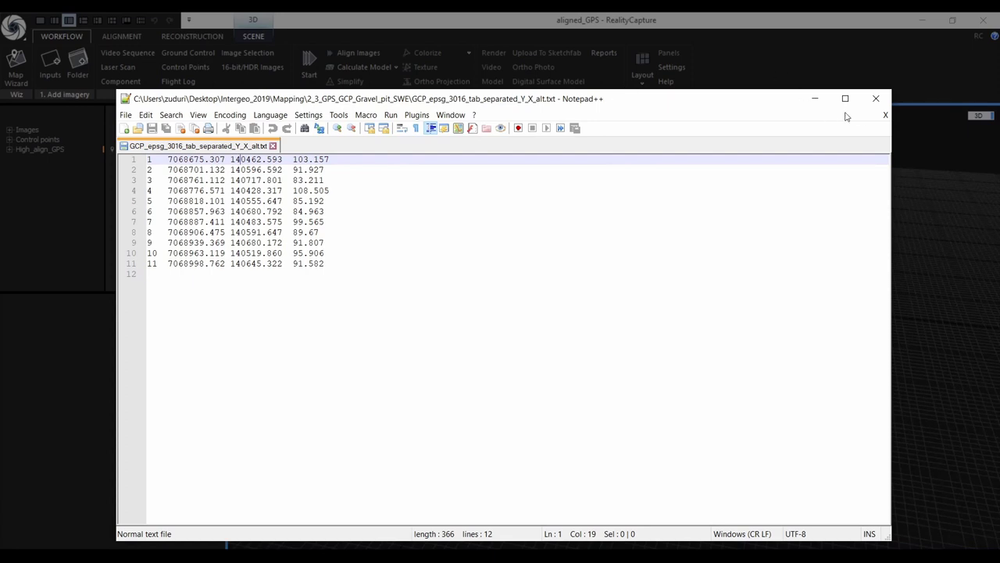
pyautogui.click(876, 98)
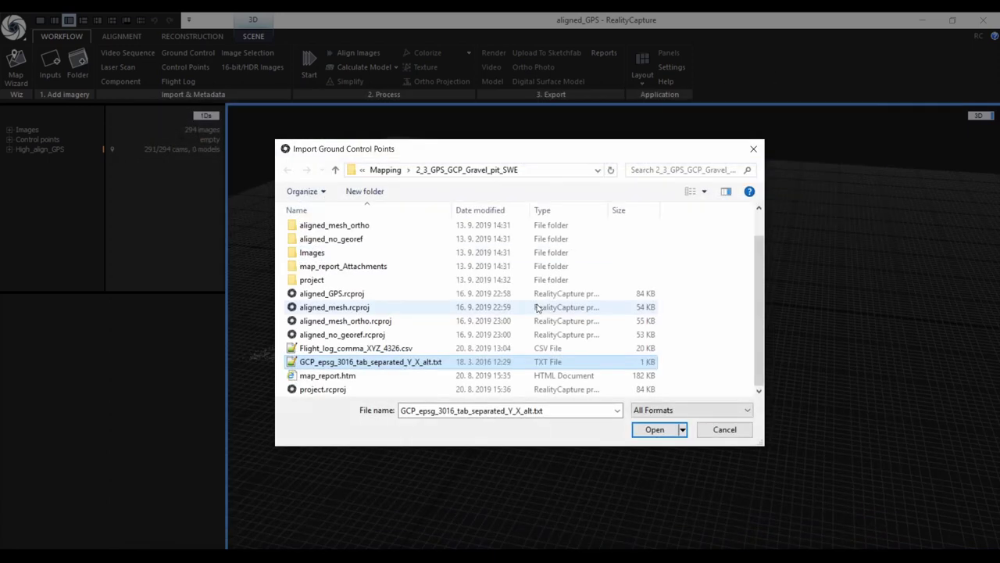
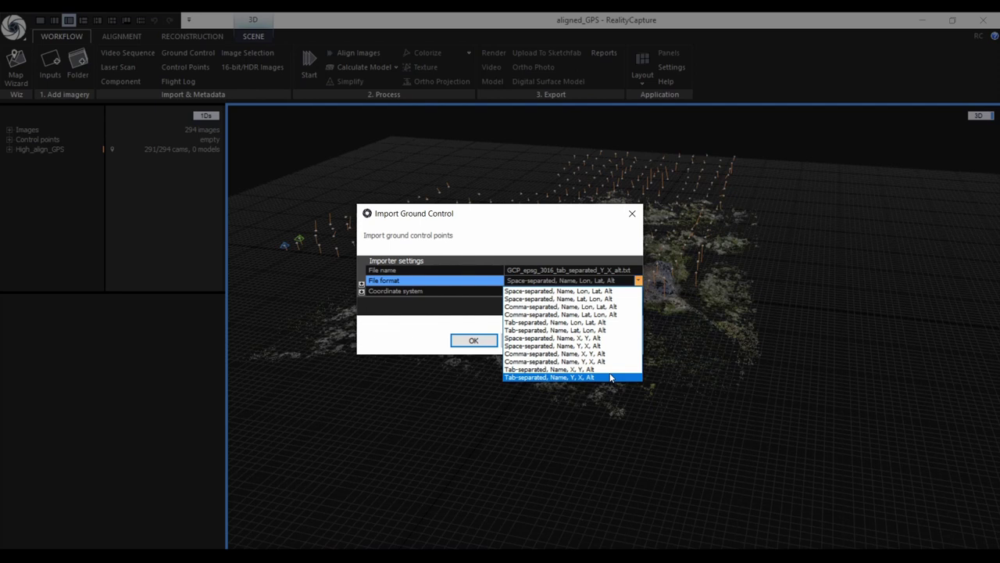
# Step: Import the ground control points with the format Tab-separated, Name, Y, X, Alt and the coordinate system epsg:3016 - SWEREF99 20 15
pyautogui.click(610, 377)
pyautogui.click(594, 293)
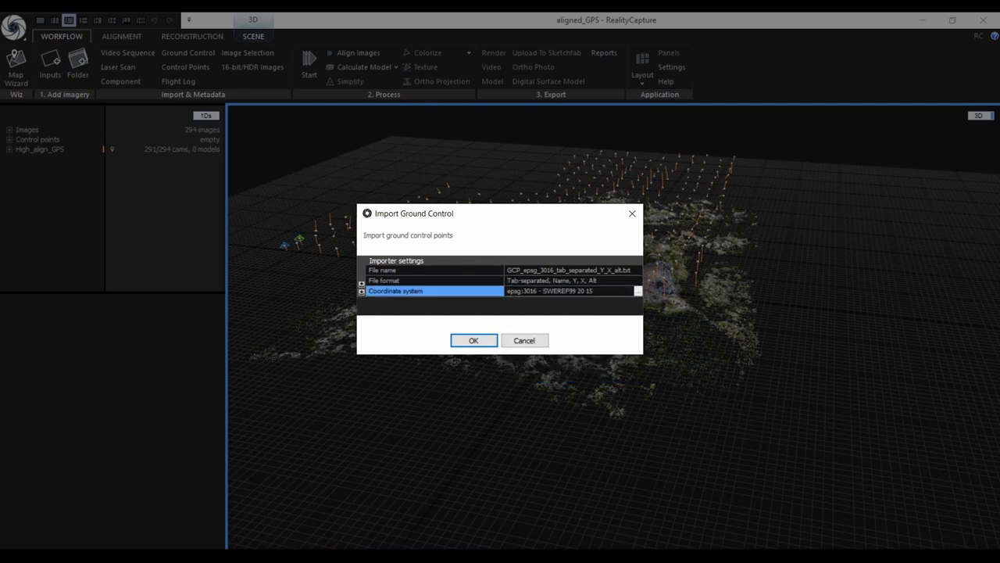
pyautogui.click(638, 291)
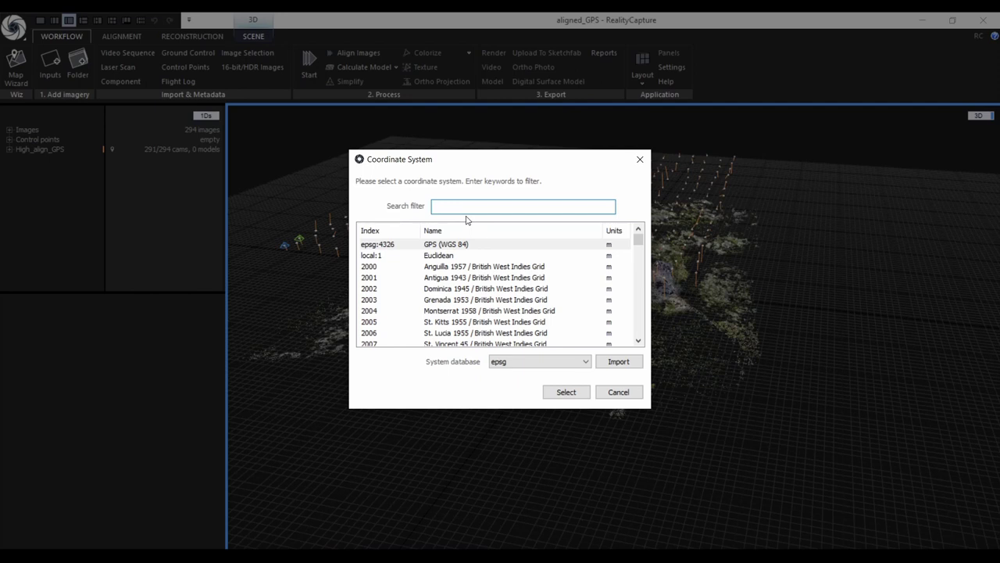
pyautogui.write('3016')
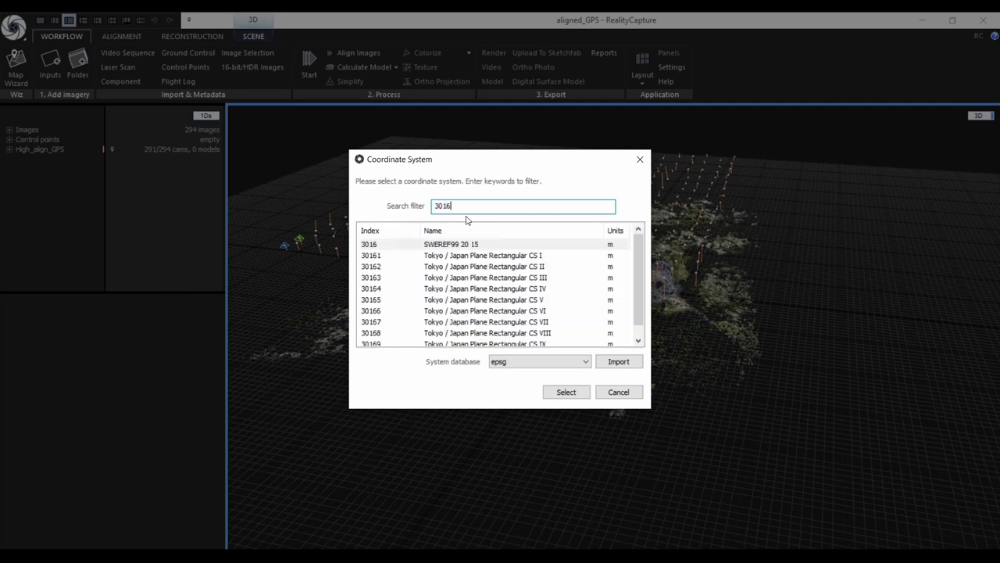
pyautogui.doubleClick(469, 245)
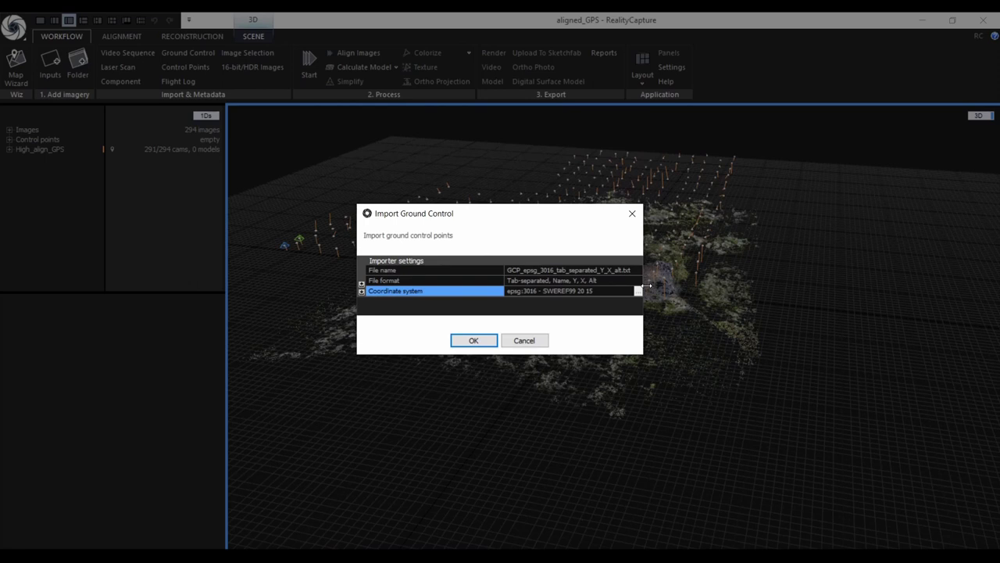
pyautogui.click(472, 341)
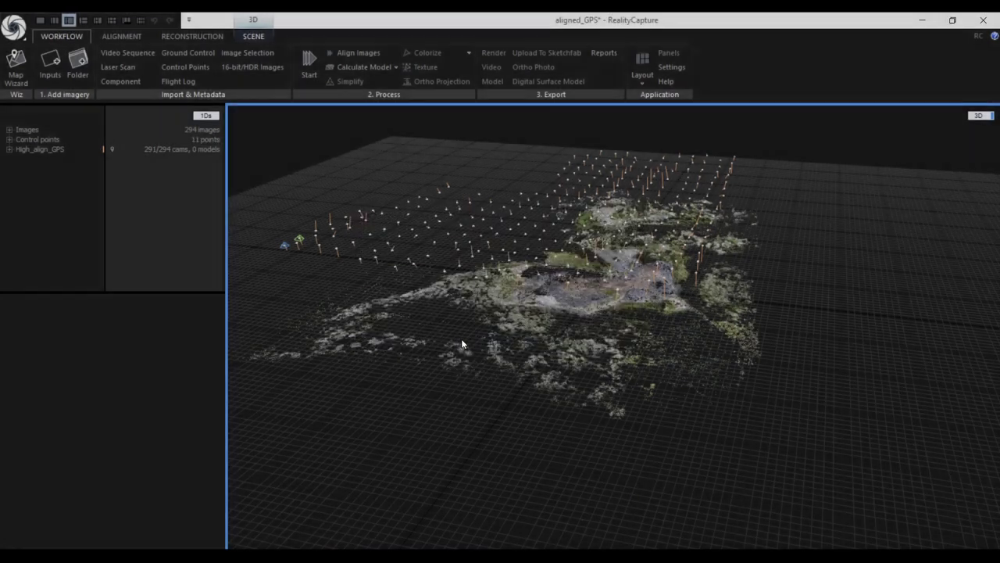
# Step: Expand the list of imported control points and inspect the properties of point 1
pyautogui.click(10, 140)
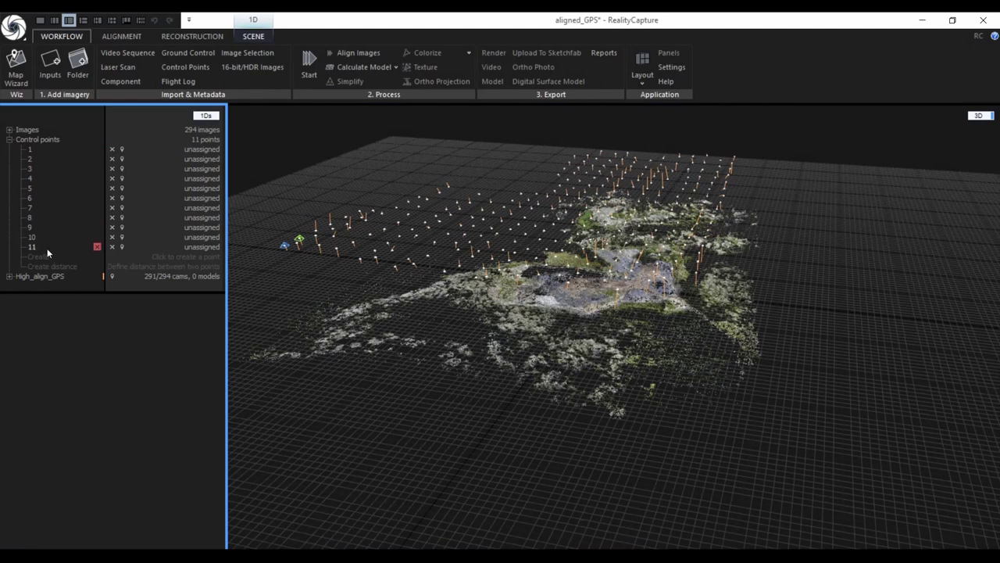
pyautogui.moveTo(46, 150)
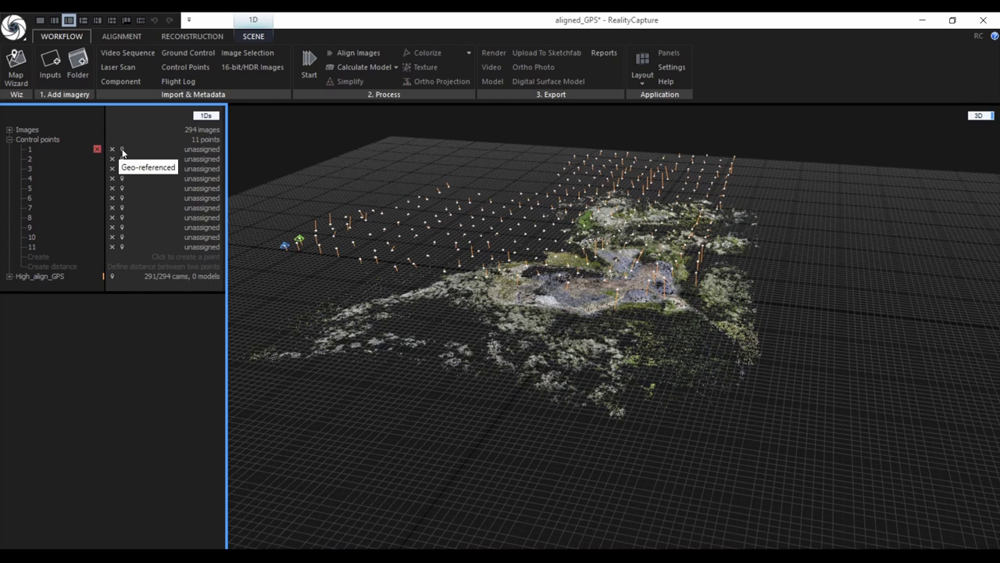
pyautogui.click(44, 147)
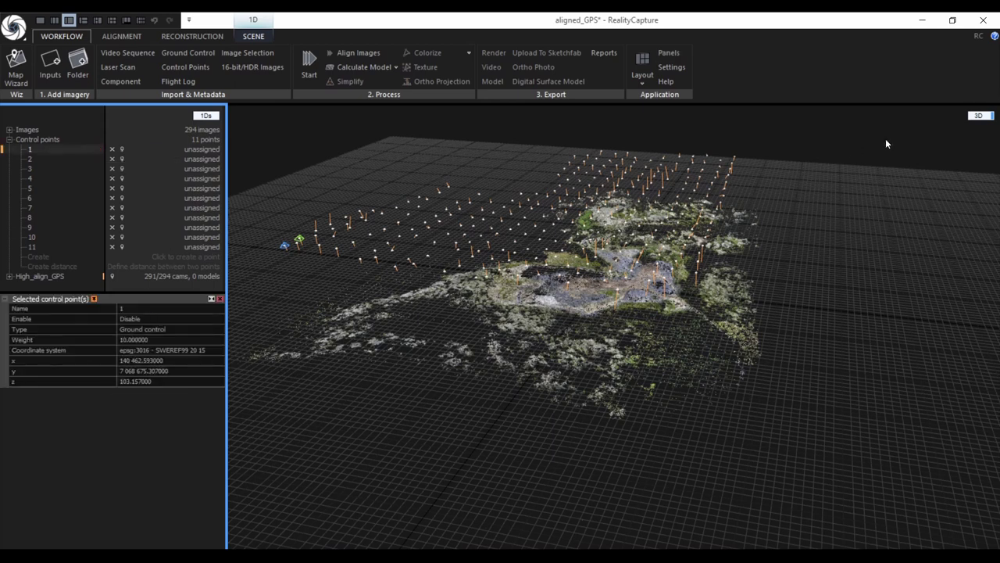
# Step: Examine where the imported ground control points lie among the camera positions on the map
pyautogui.click(980, 116)
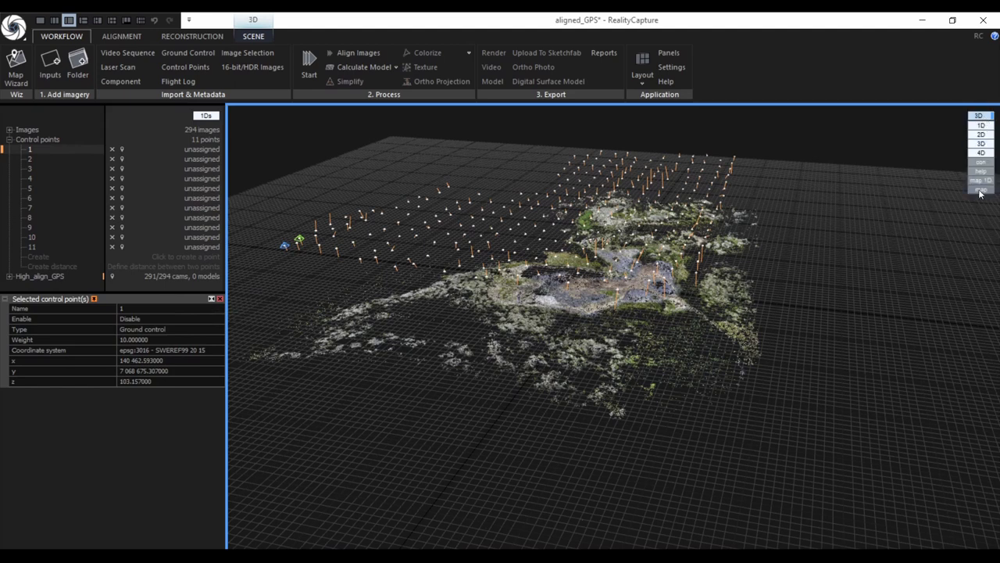
pyautogui.click(980, 190)
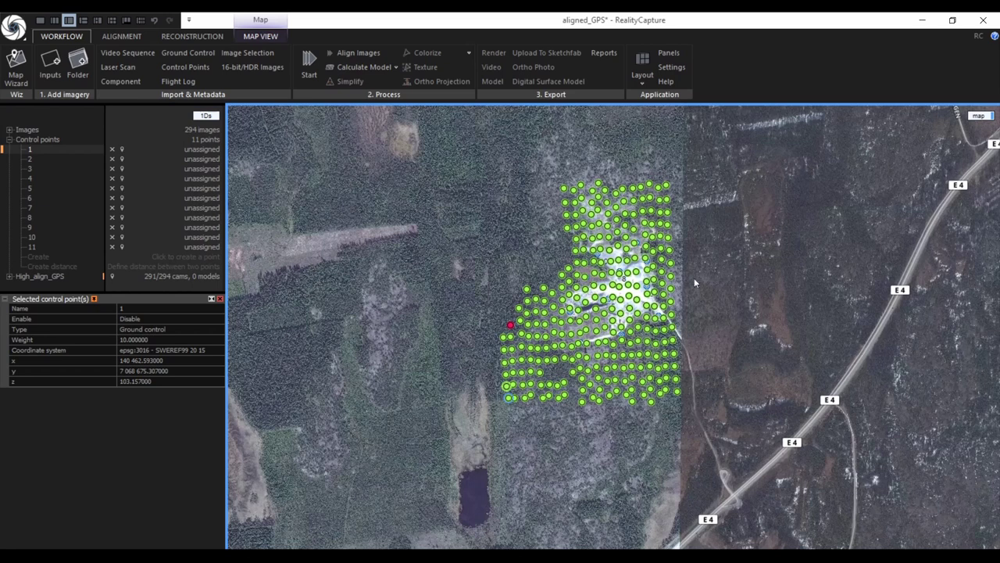
pyautogui.scroll(3, 630, 304)
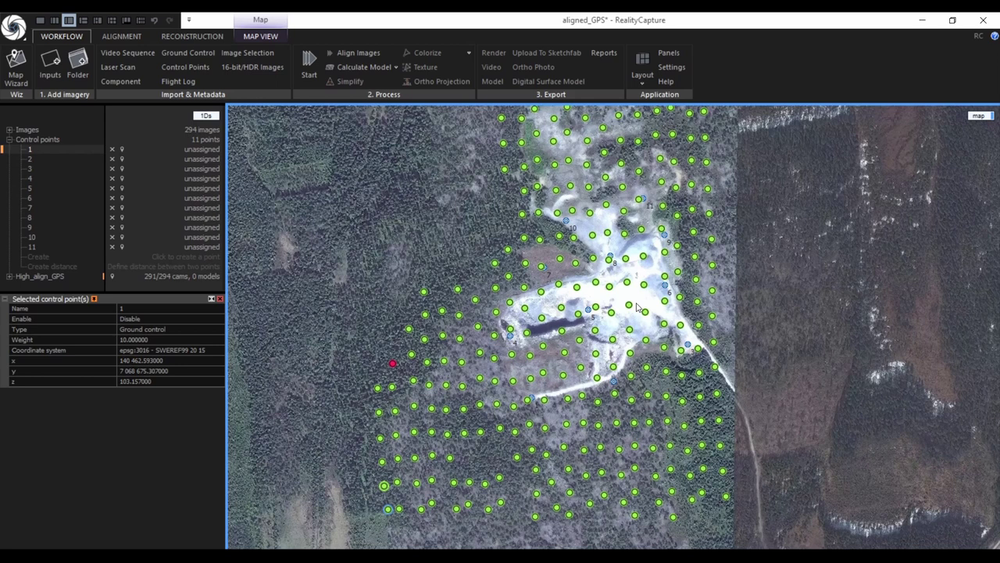
pyautogui.scroll(-1, 623, 285)
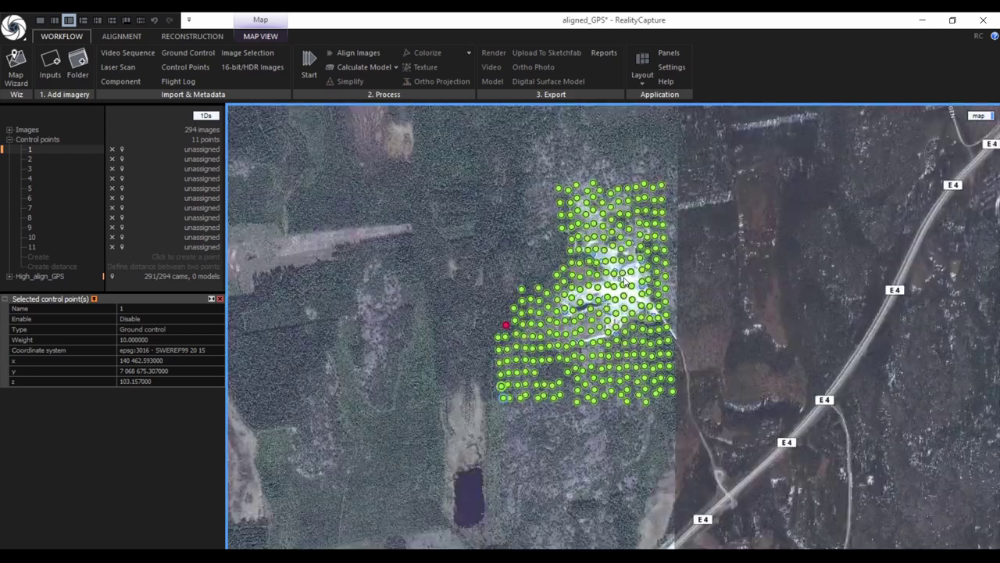
pyautogui.scroll(1, 623, 279)
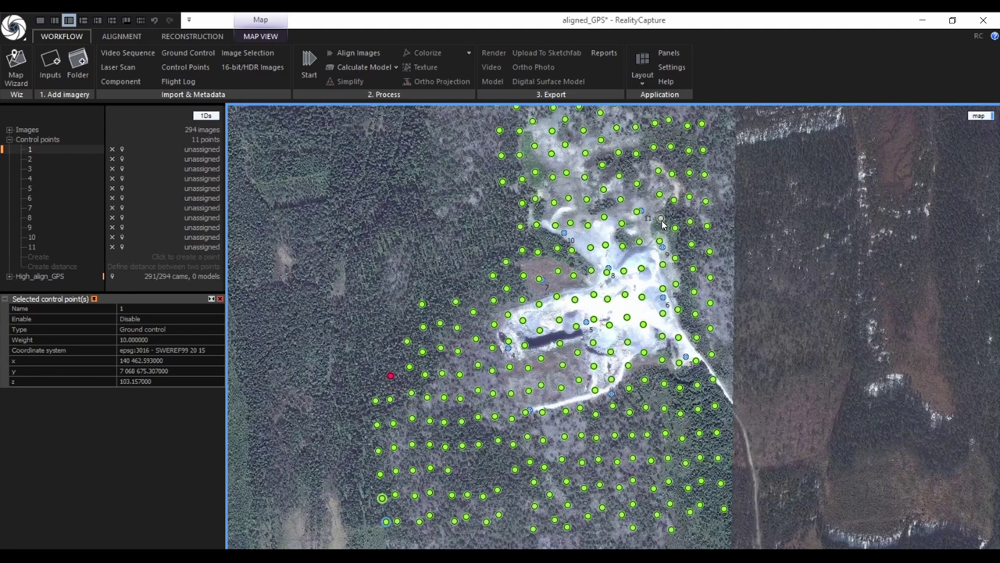
# Step: Return to the 3D view, select control points 1 to 11, and generate suggested image measurements for them
pyautogui.click(980, 116)
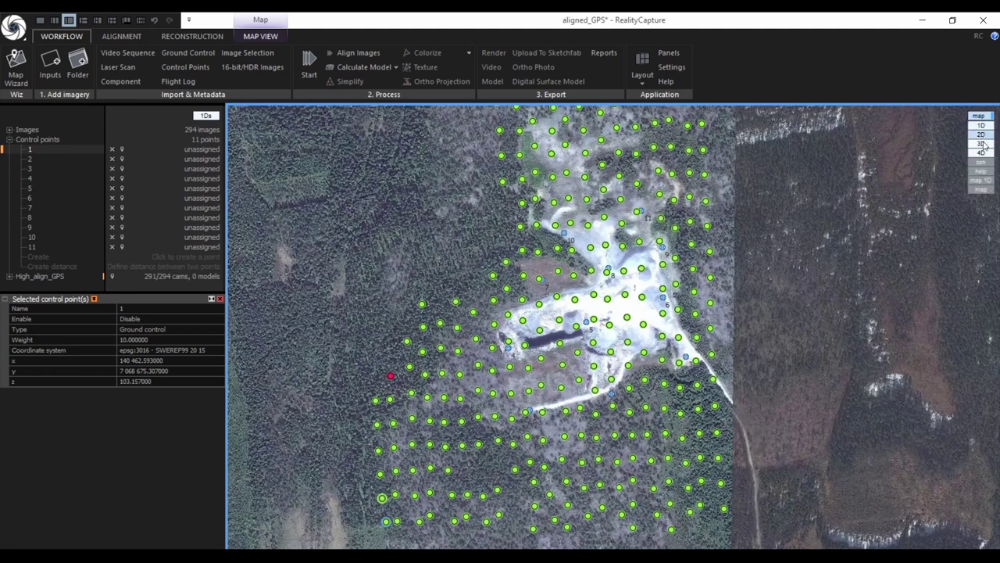
pyautogui.click(980, 144)
pyautogui.moveTo(625, 367); pyautogui.dragTo(624, 301)
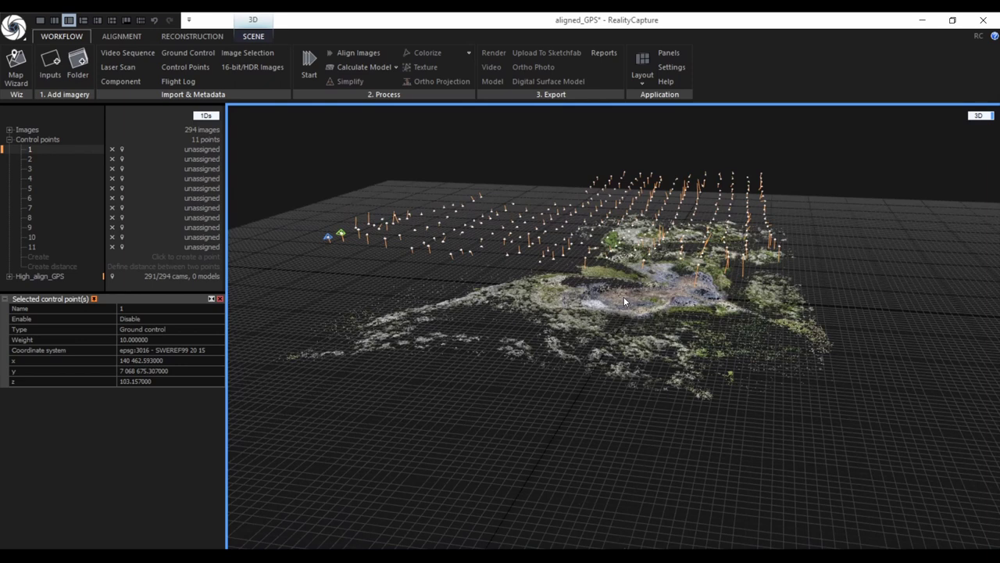
pyautogui.moveTo(624, 296); pyautogui.dragTo(592, 338)
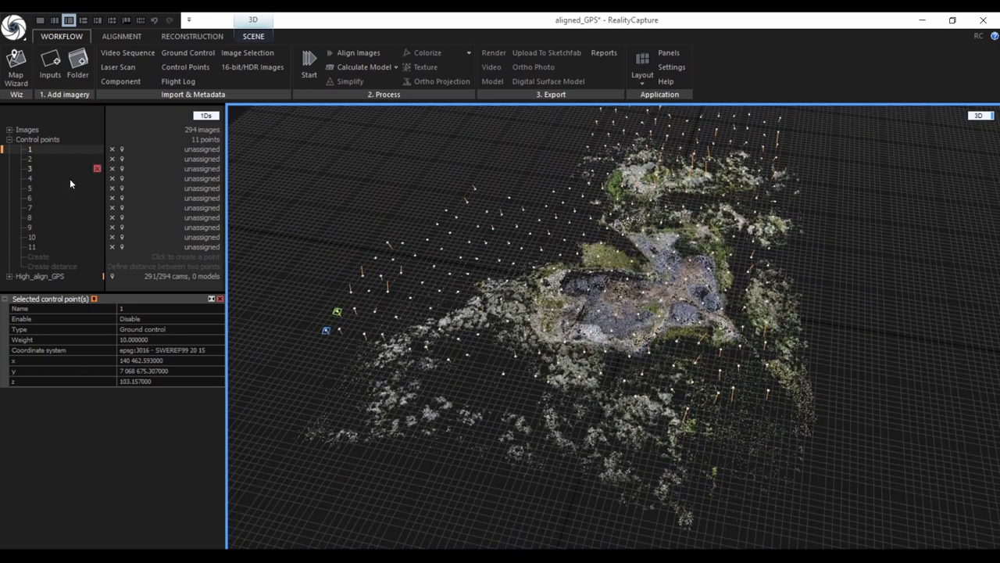
pyautogui.keyDown('shift'); pyautogui.click(52, 248); pyautogui.keyUp('shift')
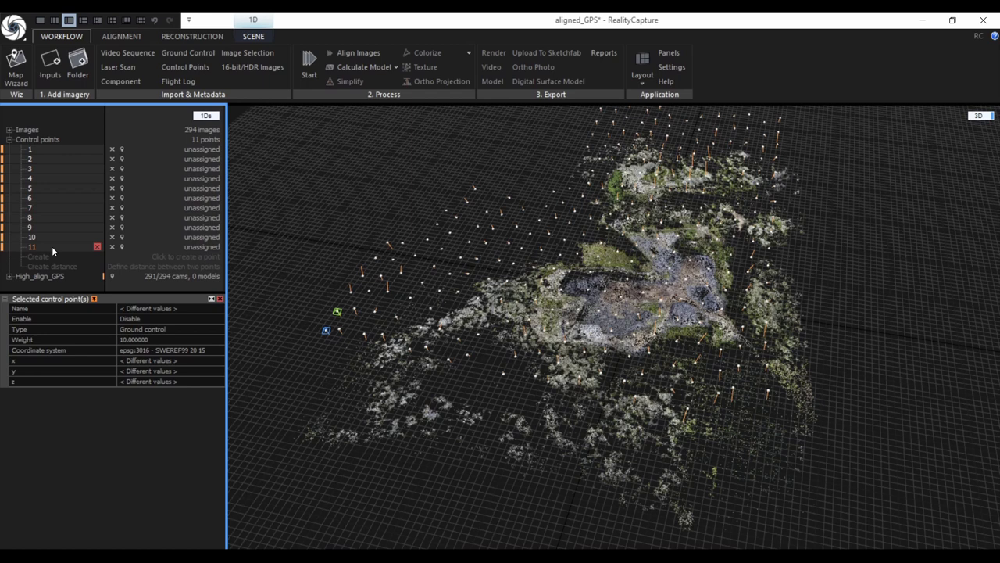
pyautogui.click(137, 37)
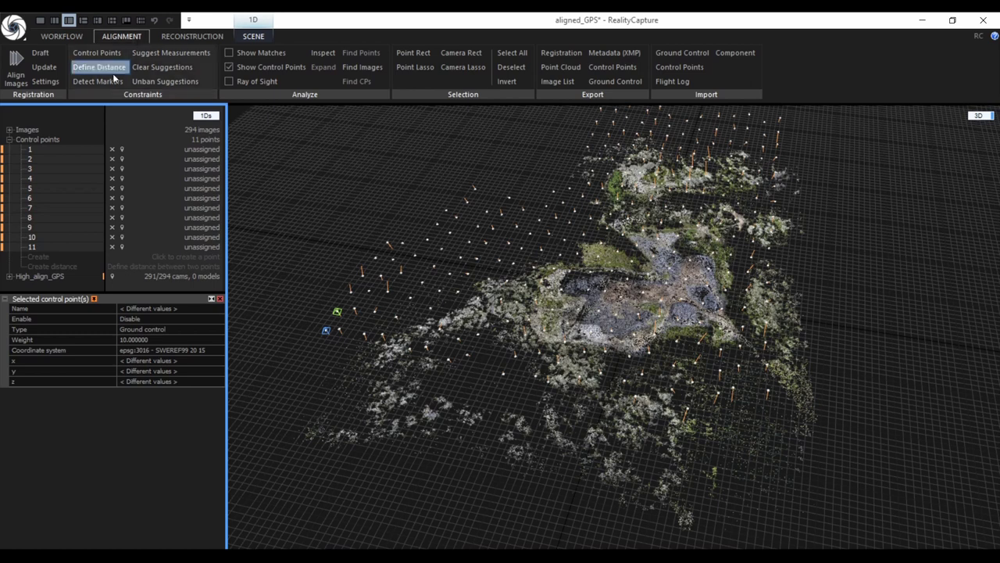
pyautogui.click(186, 55)
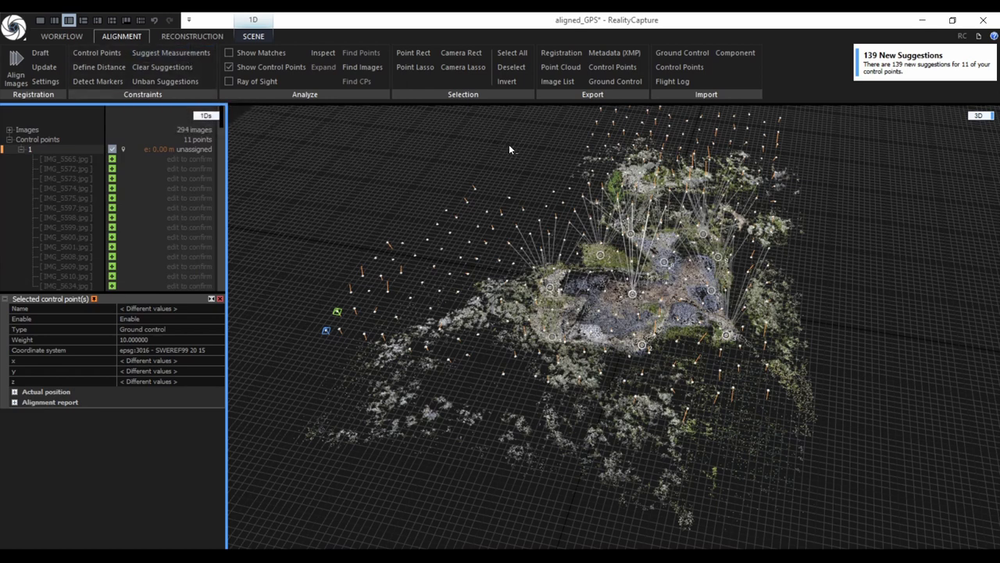
pyautogui.click(878, 63)
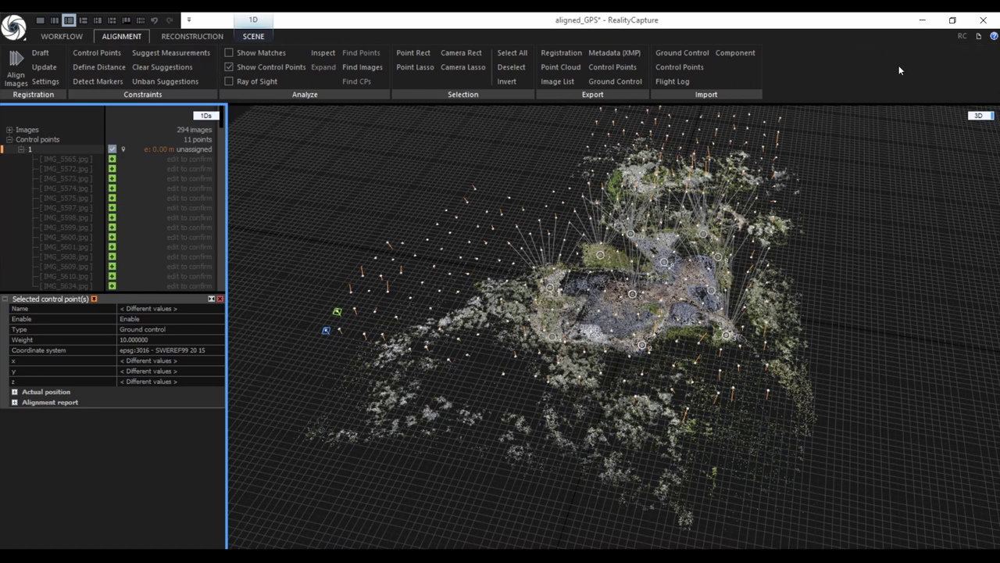
# Step: Enlarge the control point list and open point 1's suggested measurement in IMG_5565.jpg in a 2D view
pyautogui.moveTo(181, 293); pyautogui.dragTo(180, 377)
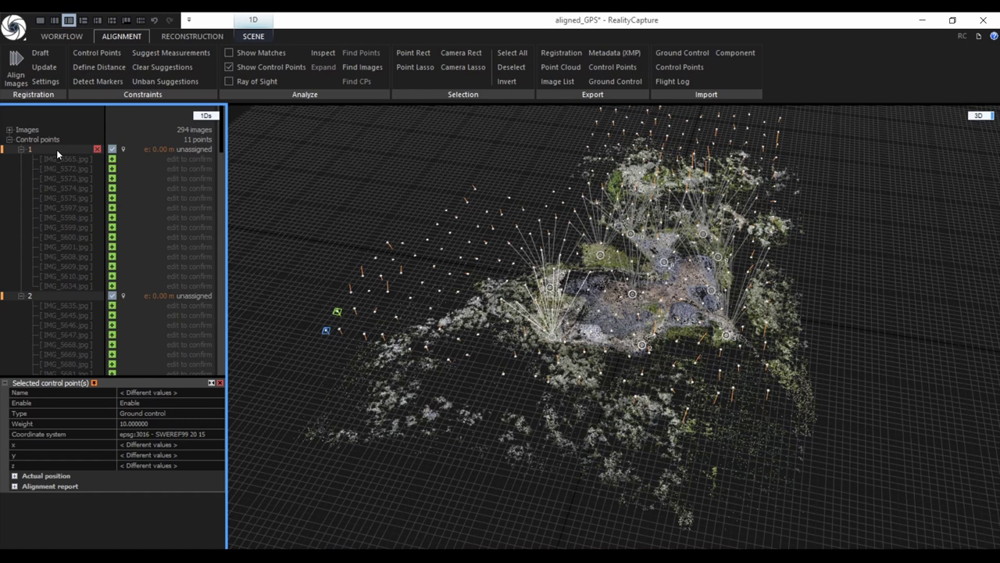
pyautogui.click(979, 115)
pyautogui.click(981, 134)
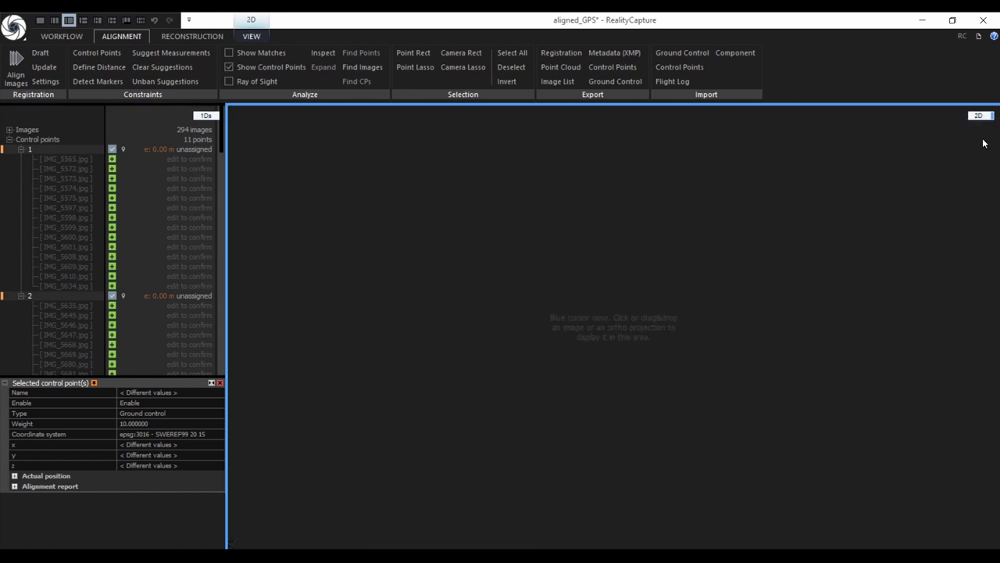
pyautogui.click(53, 159)
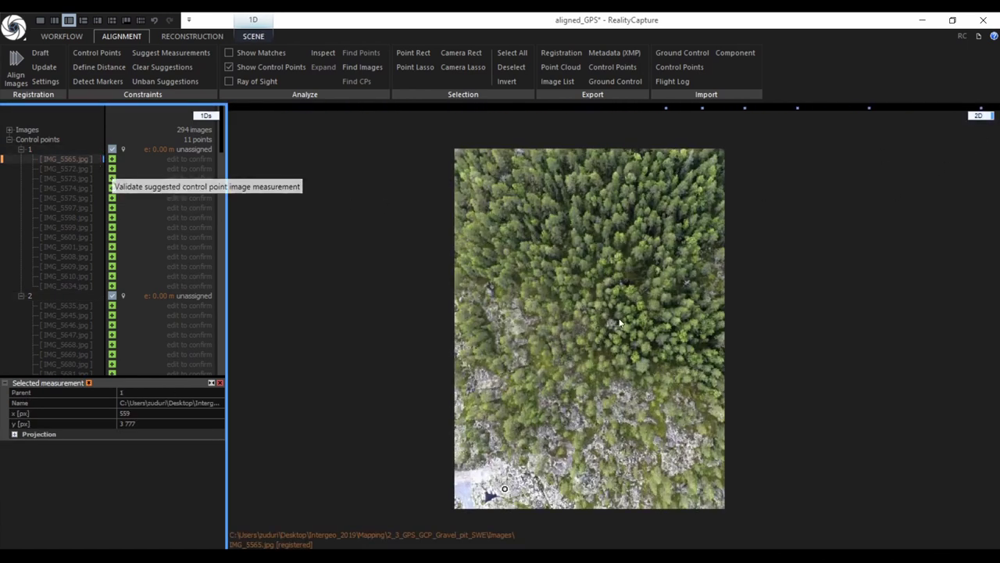
# Step: Place control point 1 on its cross-shaped ground marker in IMG_5565.jpg, near the dark pool
pyautogui.moveTo(634, 400); pyautogui.dragTo(573, 348)
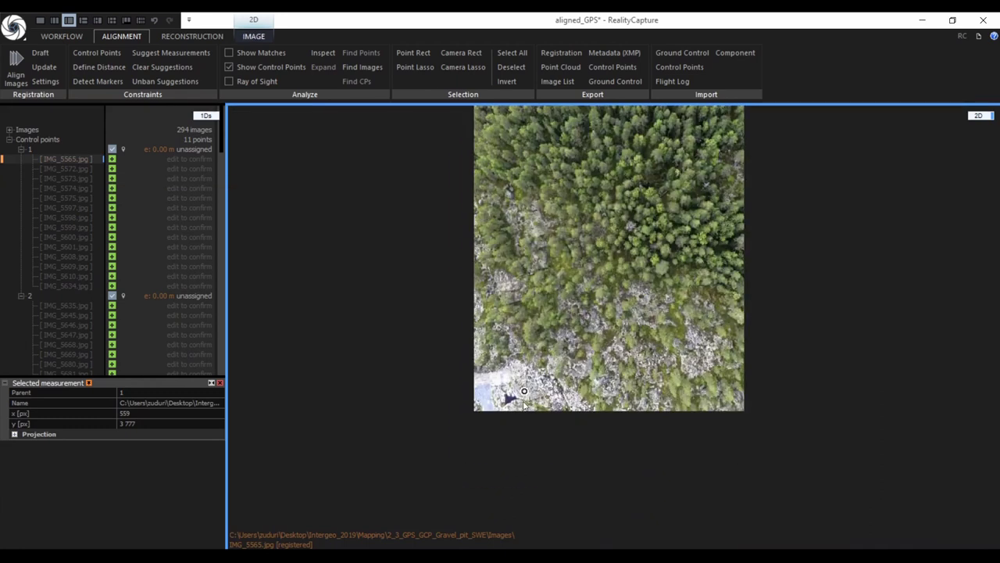
pyautogui.scroll(5, 526, 396)
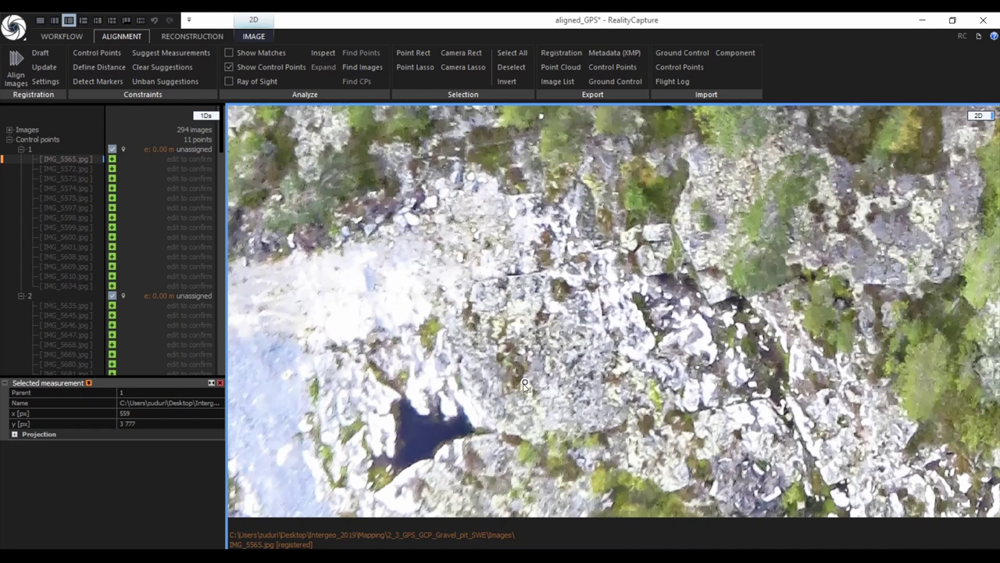
pyautogui.moveTo(549, 352); pyautogui.dragTo(553, 369)
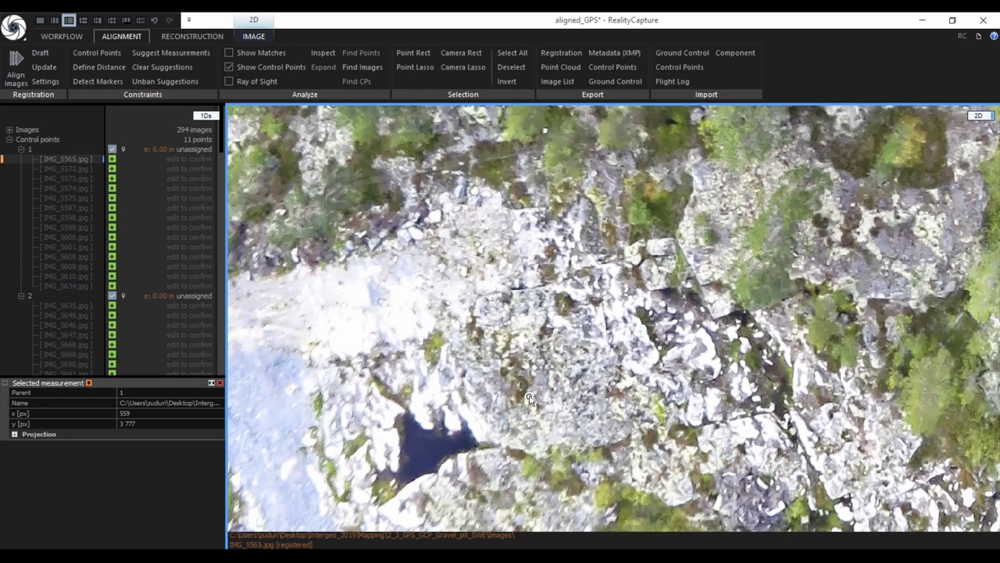
pyautogui.click(529, 400)
pyautogui.scroll(3, 529, 399)
pyautogui.moveTo(535, 383); pyautogui.dragTo(545, 516)
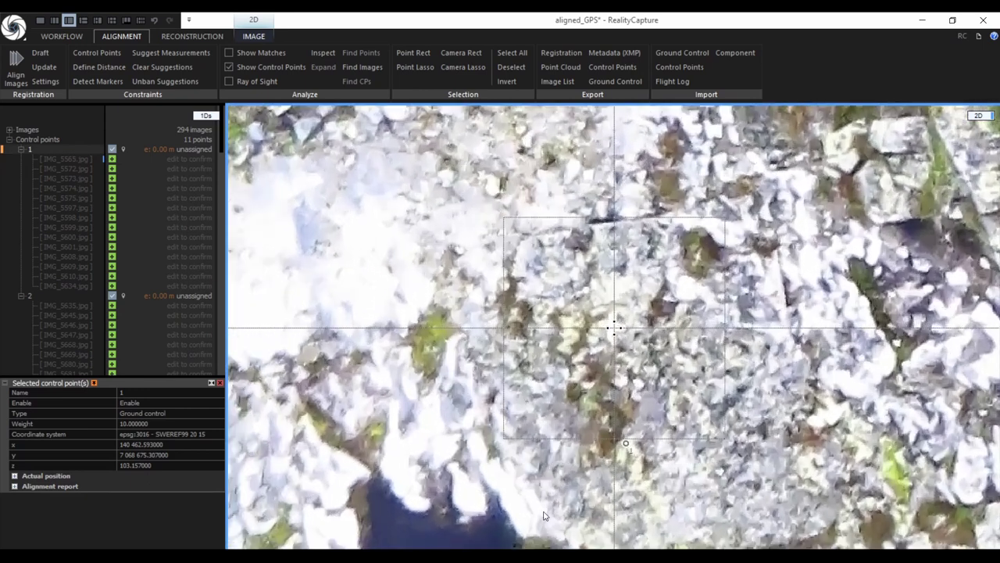
pyautogui.scroll(2, 544, 516)
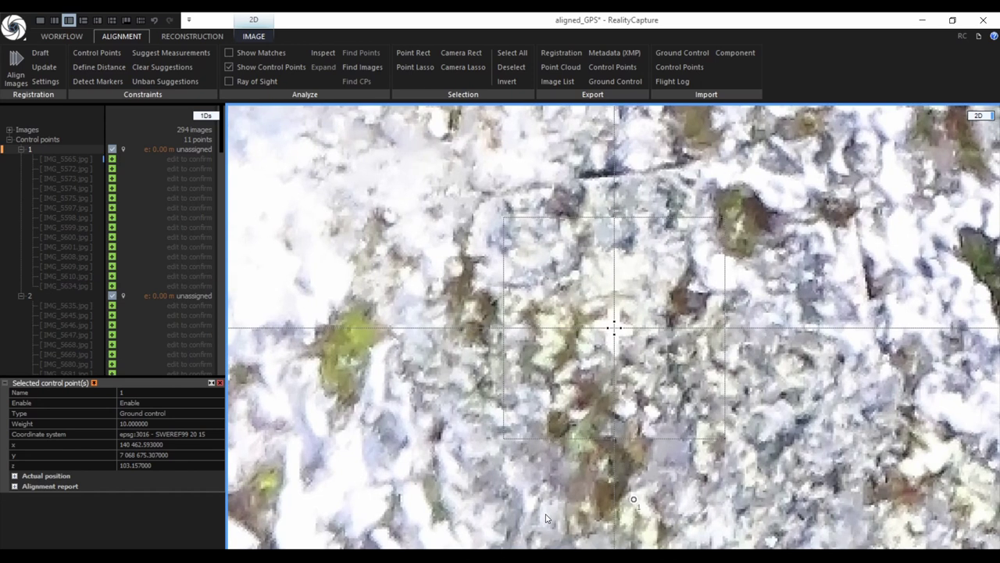
pyautogui.click(546, 517)
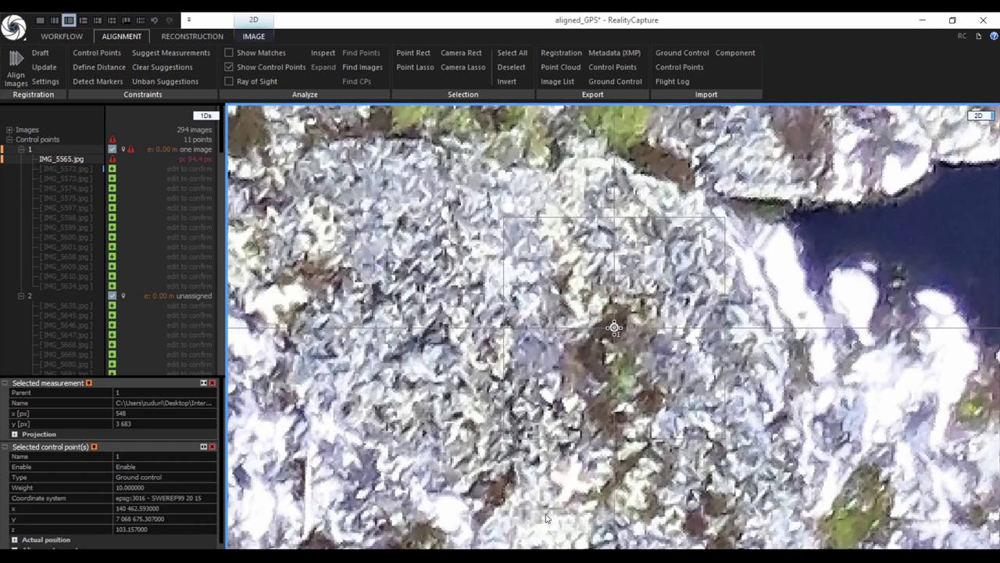
# Step: Place control point 1 on its cross-shaped ground marker in IMG_5572.jpg, IMG_5573.jpg and IMG_5574.jpg
pyautogui.moveTo(546, 518); pyautogui.dragTo(590, 364)
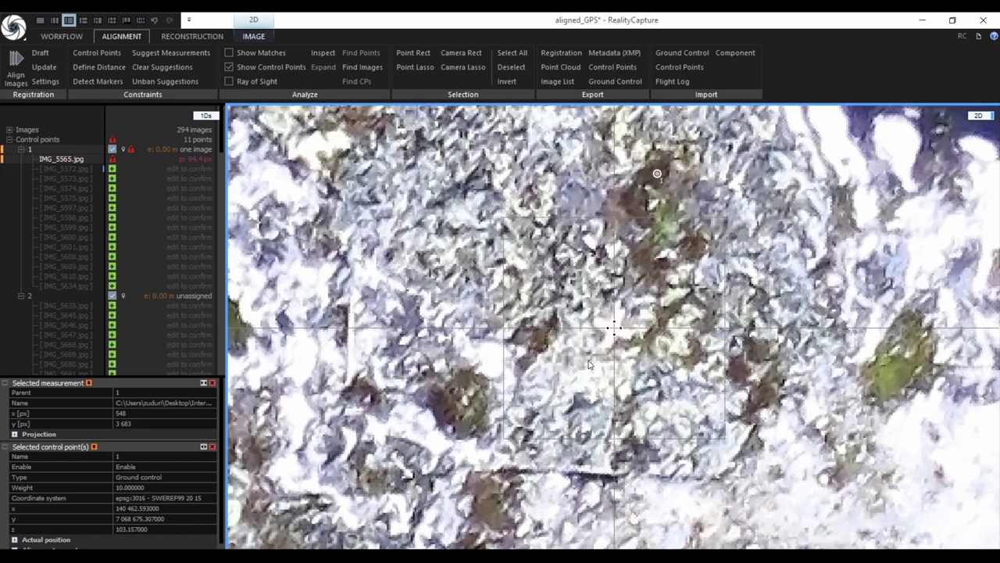
pyautogui.press('Down')
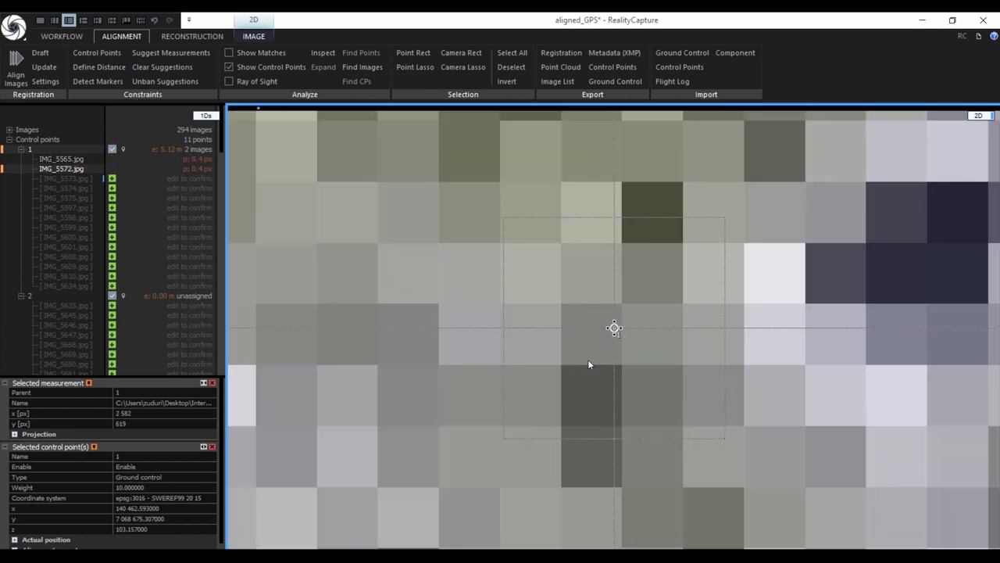
pyautogui.moveTo(588, 364); pyautogui.dragTo(629, 176)
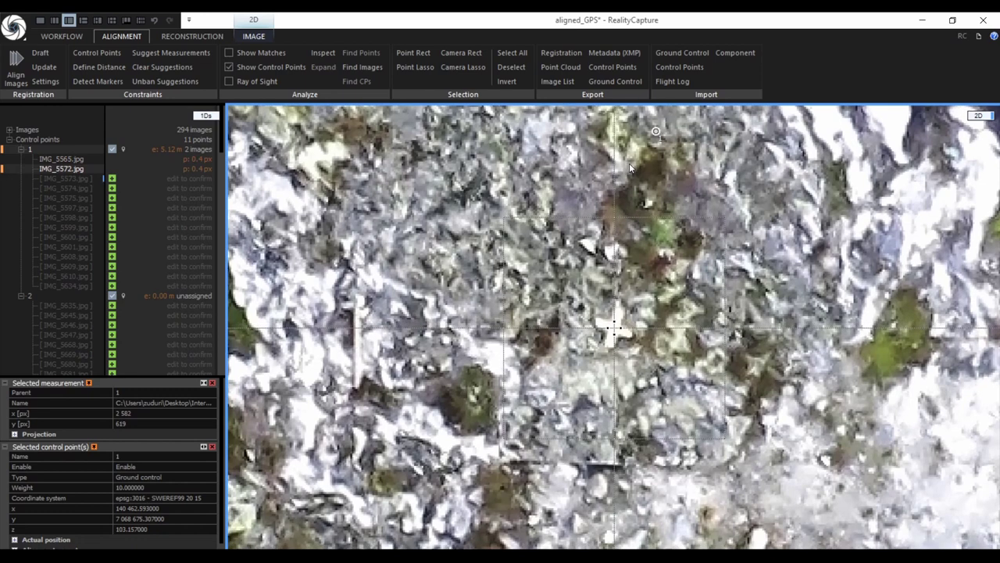
pyautogui.press('Down')
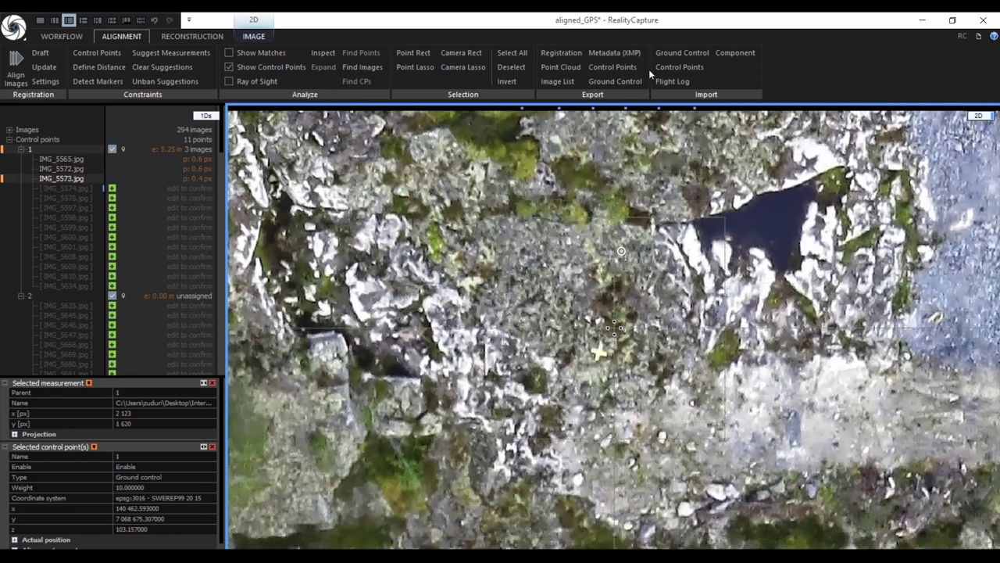
pyautogui.scroll(1, 660, 58)
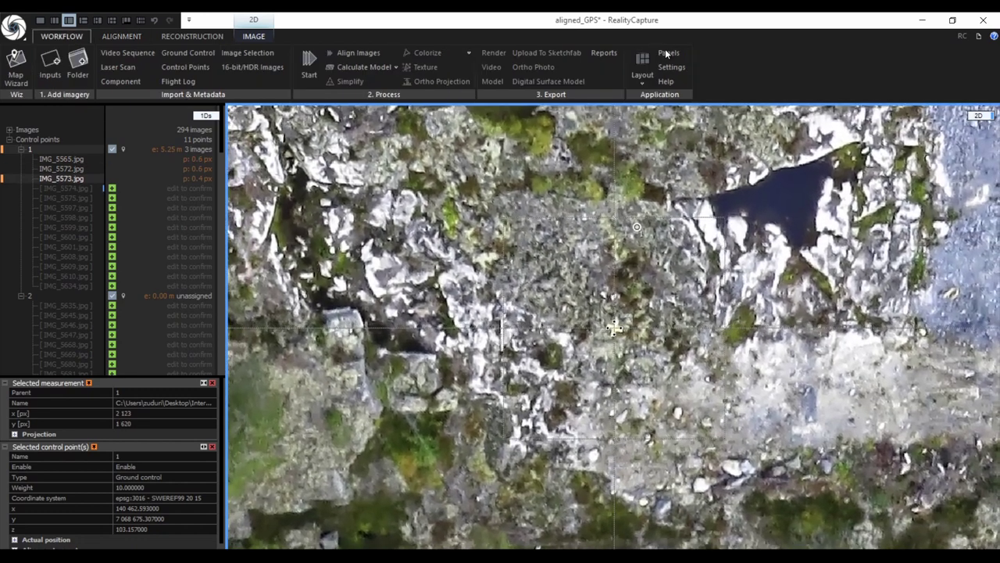
pyautogui.press('Down')
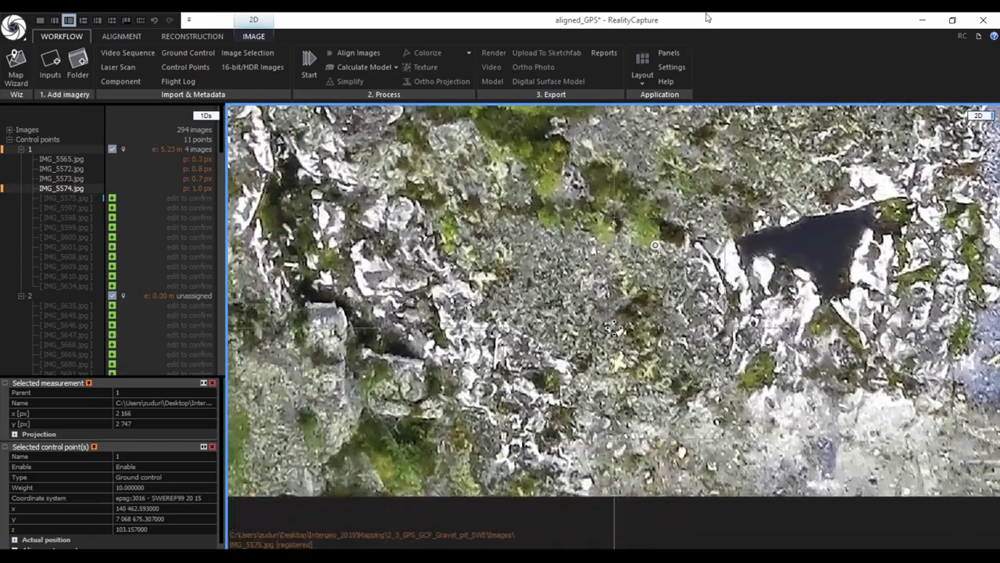
# Step: Delete control point 1's measurement in IMG_5575.jpg and view its suggested measurement in IMG_5597.jpg
pyautogui.press('Down')
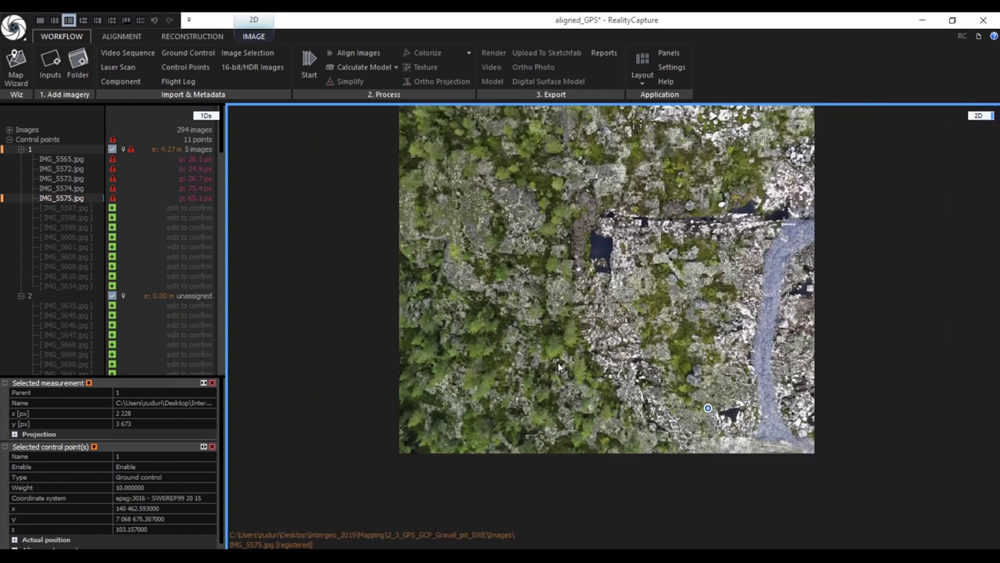
pyautogui.scroll(2, 664, 431)
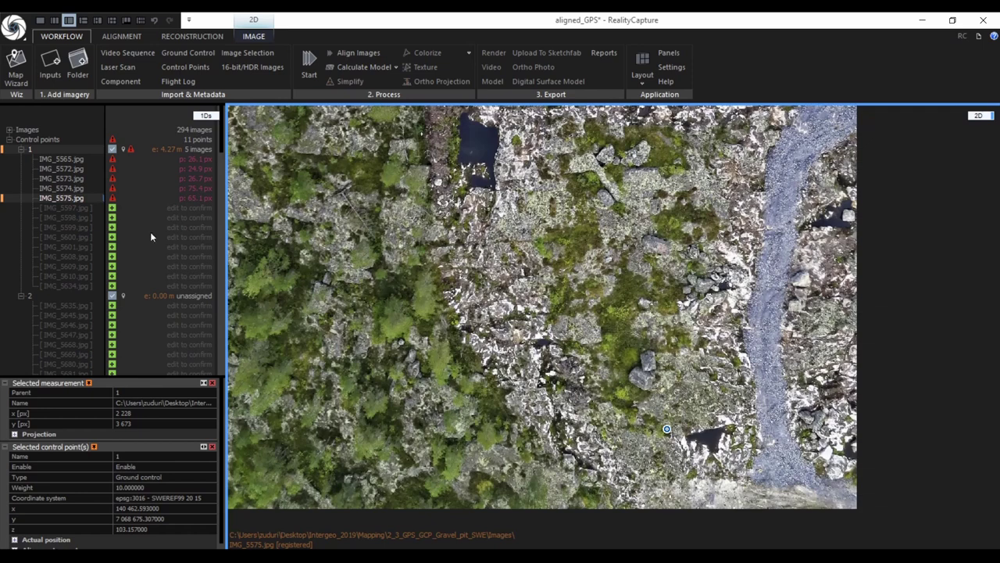
pyautogui.moveTo(96, 197)
pyautogui.scroll(5, 667, 432)
pyautogui.scroll(-5, 667, 431)
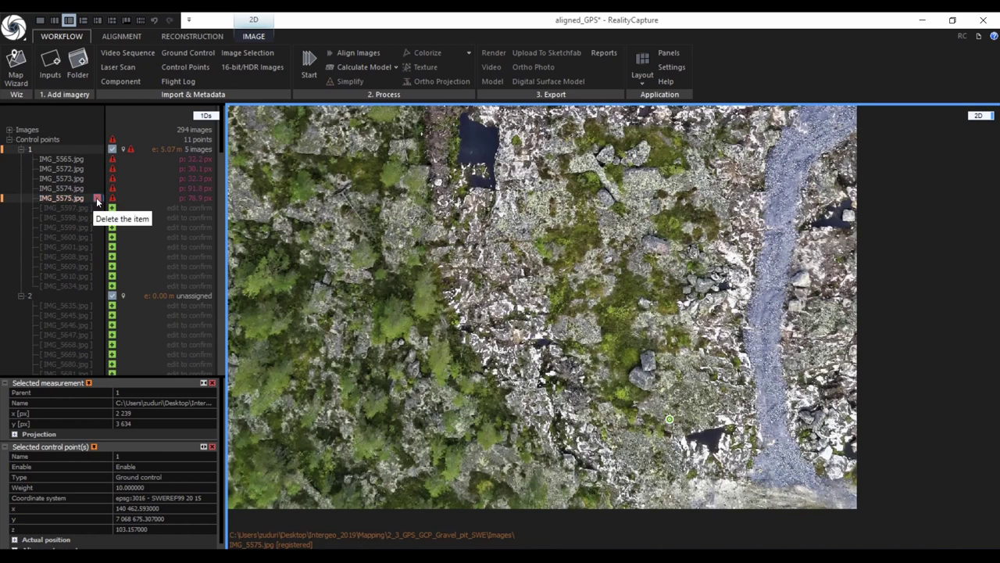
pyautogui.click(96, 198)
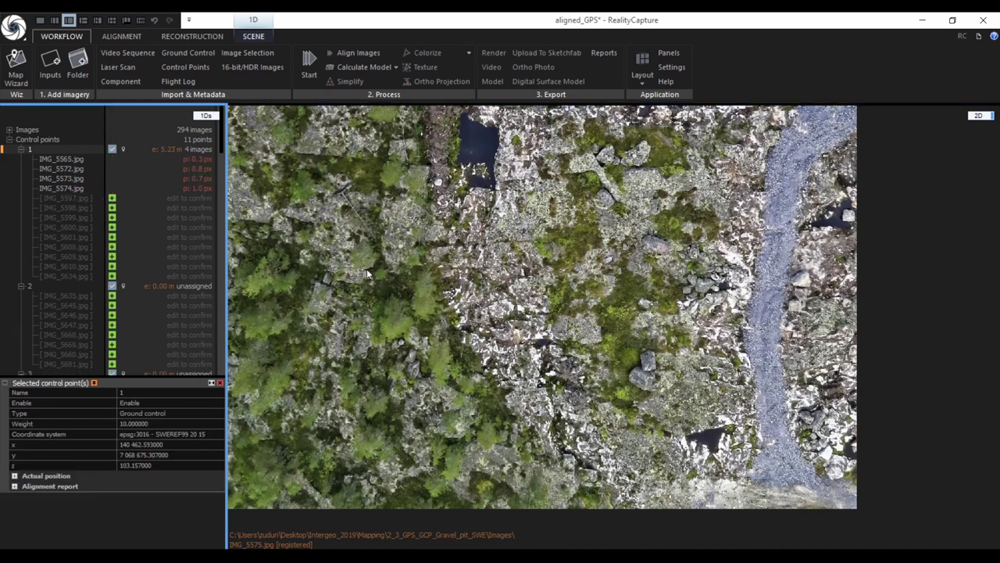
pyautogui.click(70, 200)
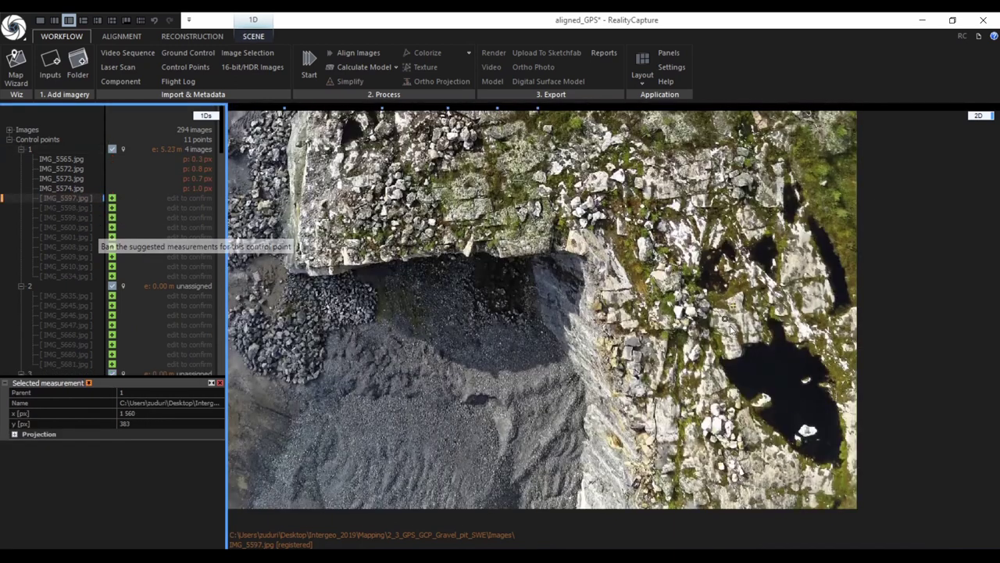
pyautogui.scroll(-5, 605, 404)
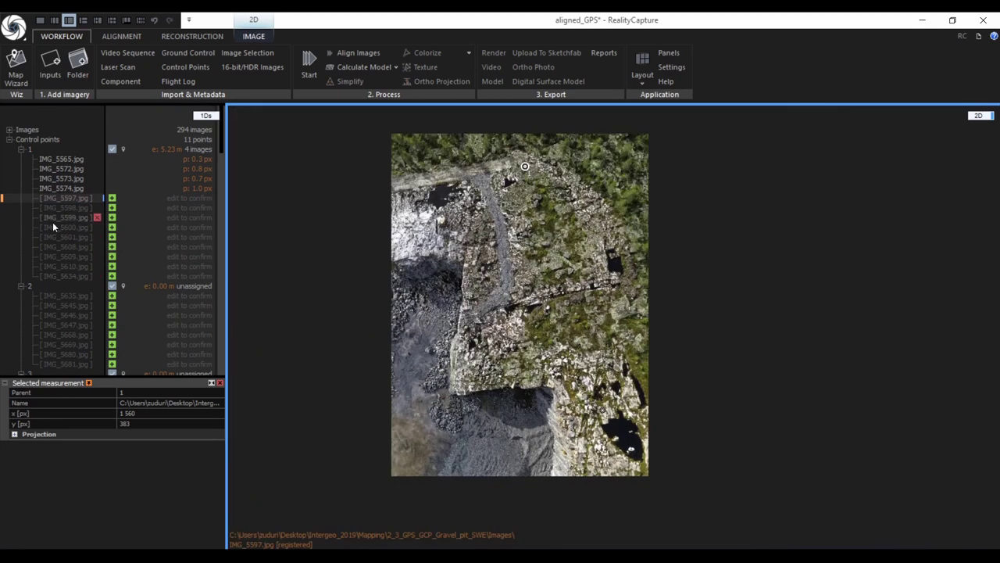
# Step: Collapse the suggested measurement lists of control points 1 to 7
pyautogui.click(20, 149)
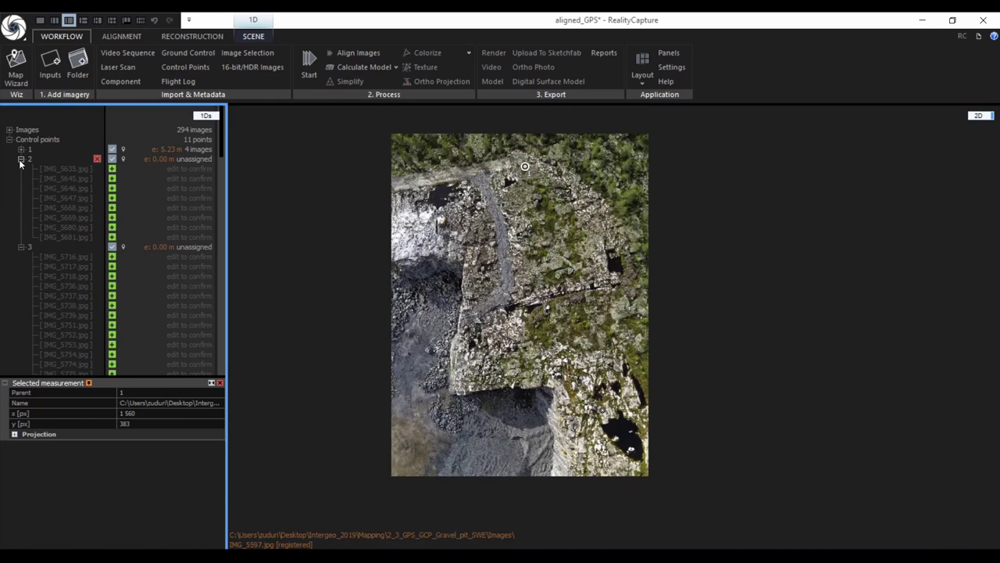
pyautogui.click(20, 158)
pyautogui.click(21, 169)
pyautogui.click(20, 179)
pyautogui.click(21, 188)
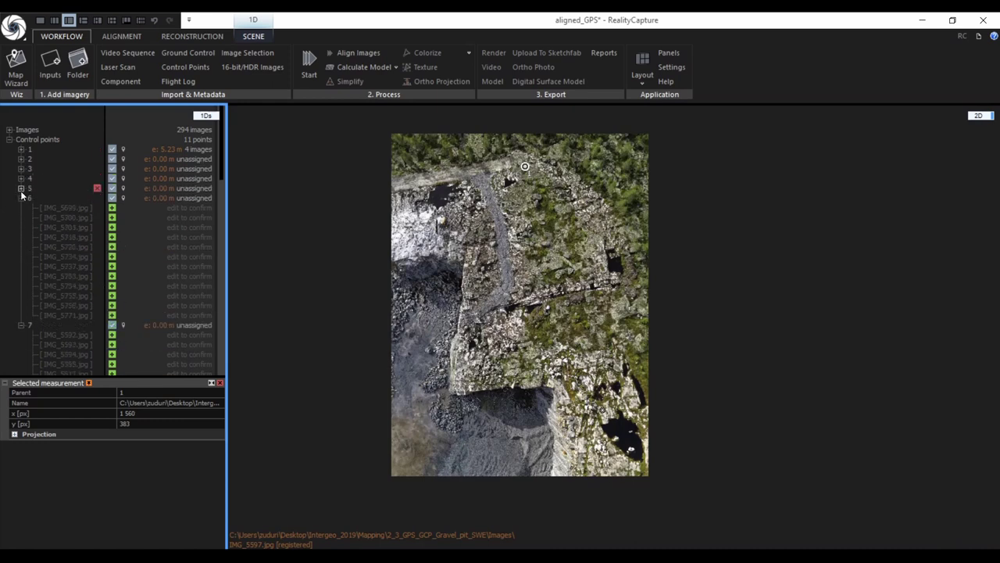
pyautogui.click(20, 198)
pyautogui.click(20, 208)
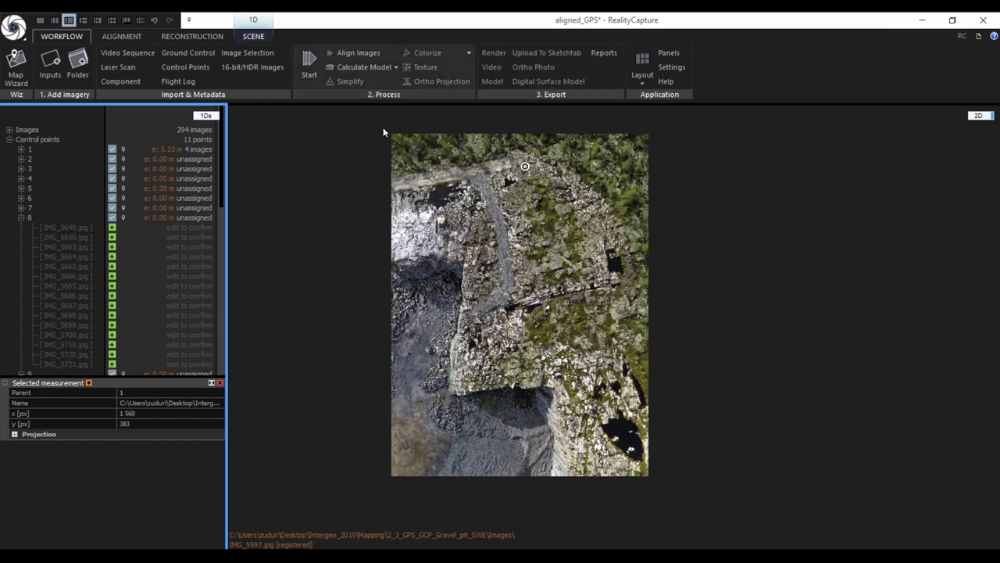
# Step: Disable the camera priors in the alignment settings
pyautogui.click(123, 35)
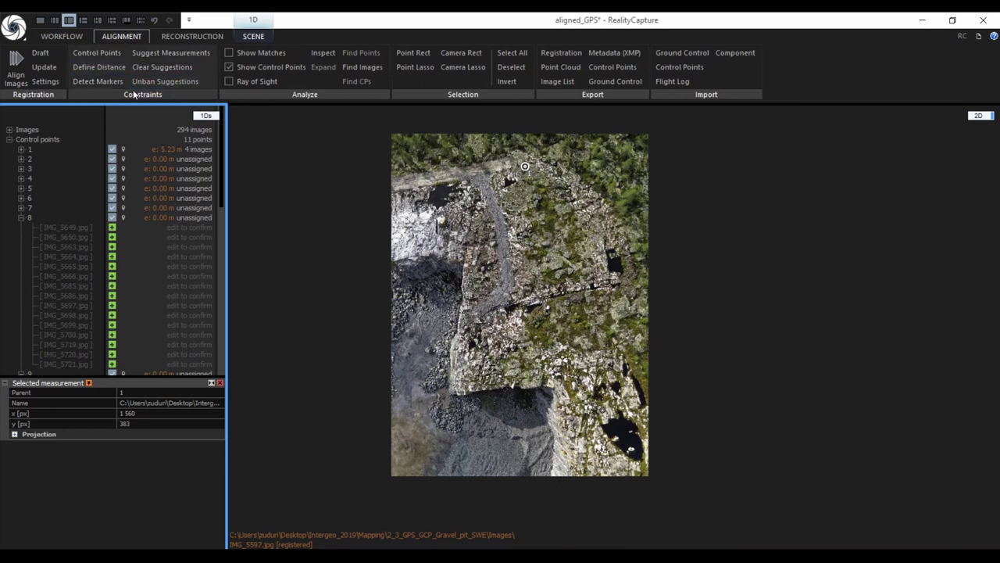
pyautogui.click(47, 82)
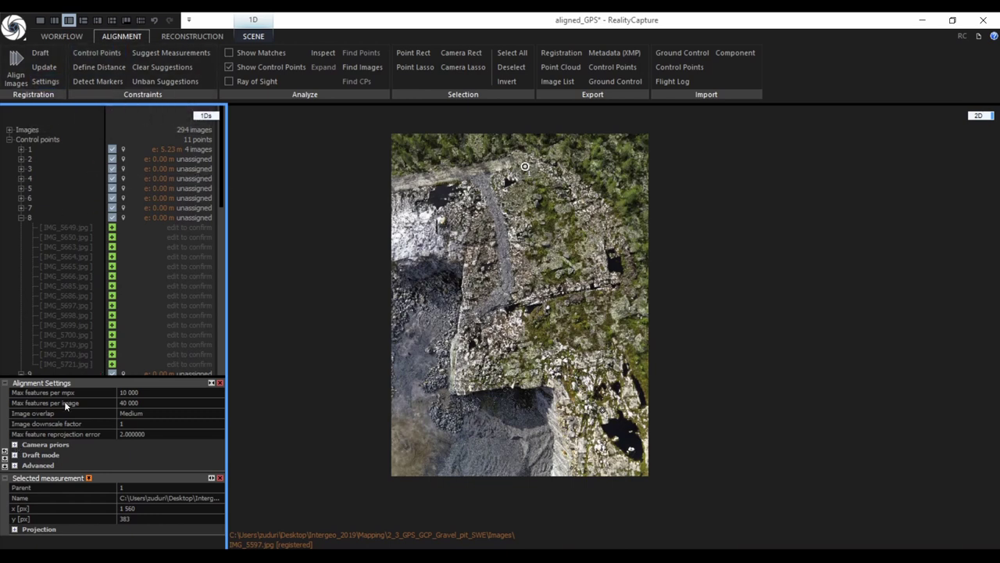
pyautogui.click(14, 444)
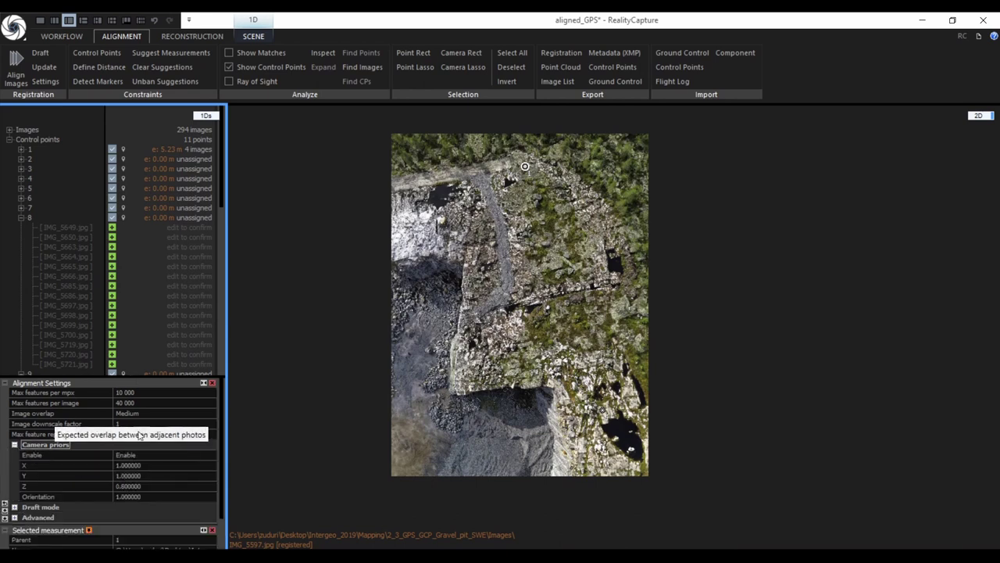
pyautogui.click(213, 454)
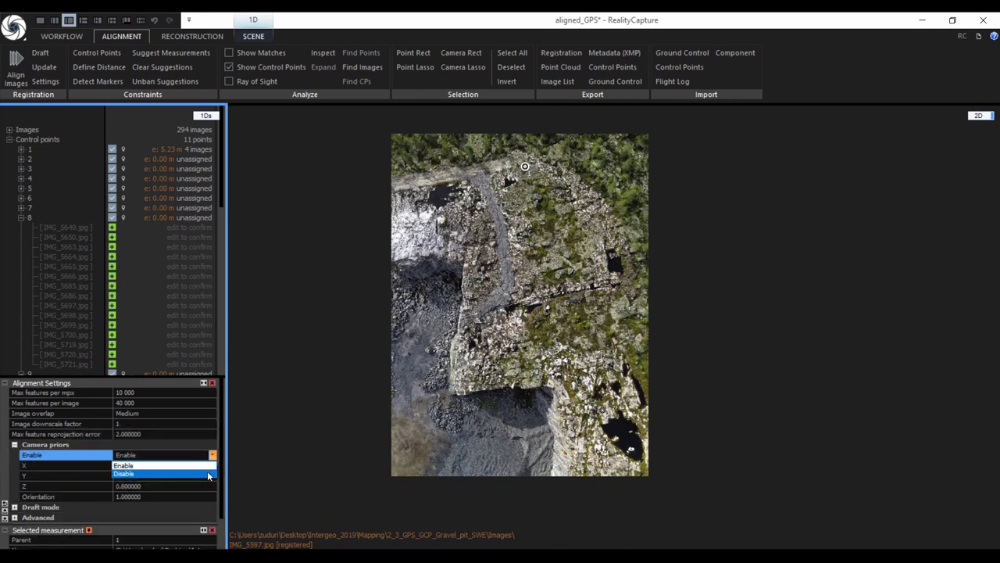
pyautogui.click(208, 473)
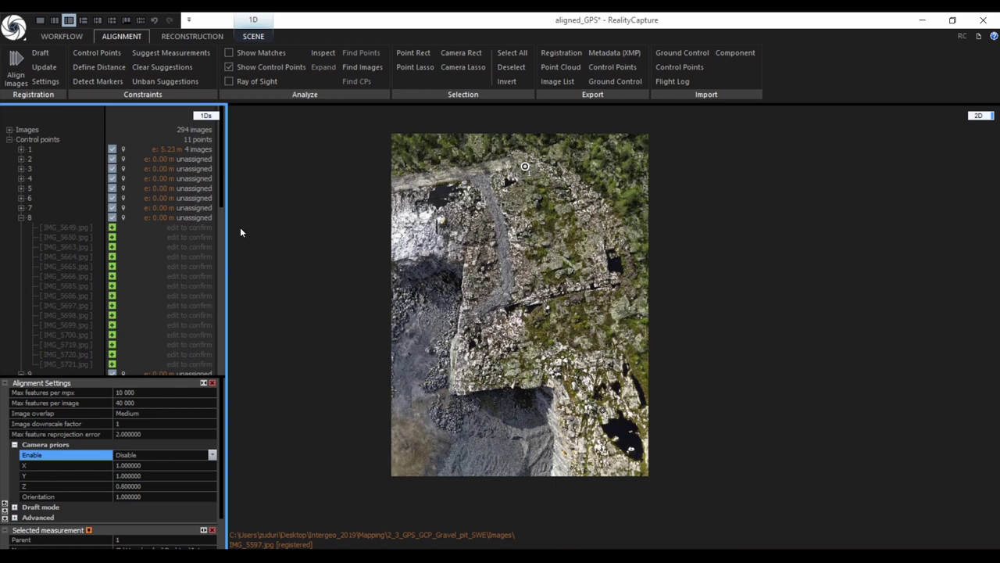
# Step: Collapse the suggested measurement lists of control points 8 and 9
pyautogui.click(22, 217)
pyautogui.click(22, 227)
pyautogui.click(22, 228)
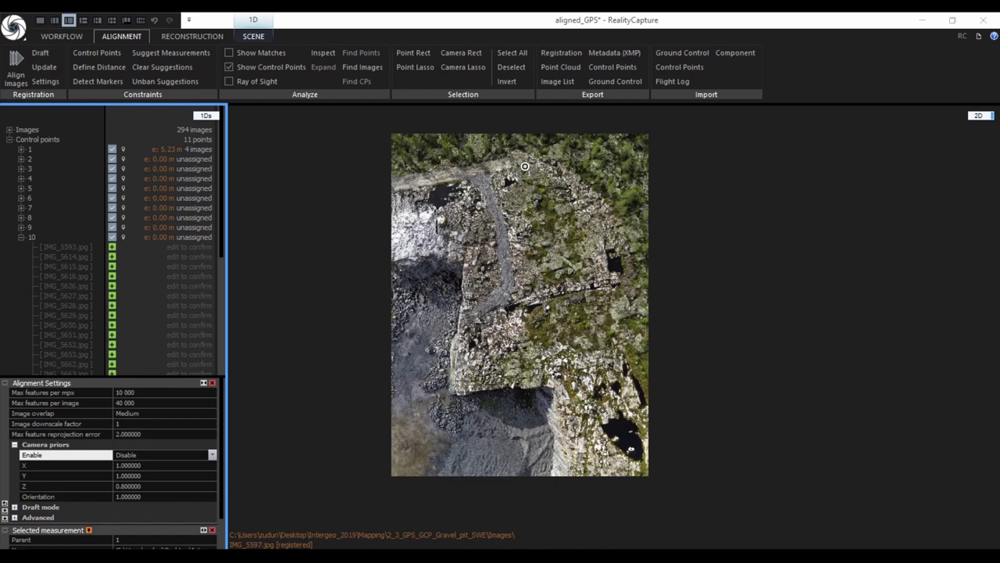
# Step: Open the project aligned_mesh.rcproj and expand its control point list
pyautogui.hotkey('ctrl', 'o')
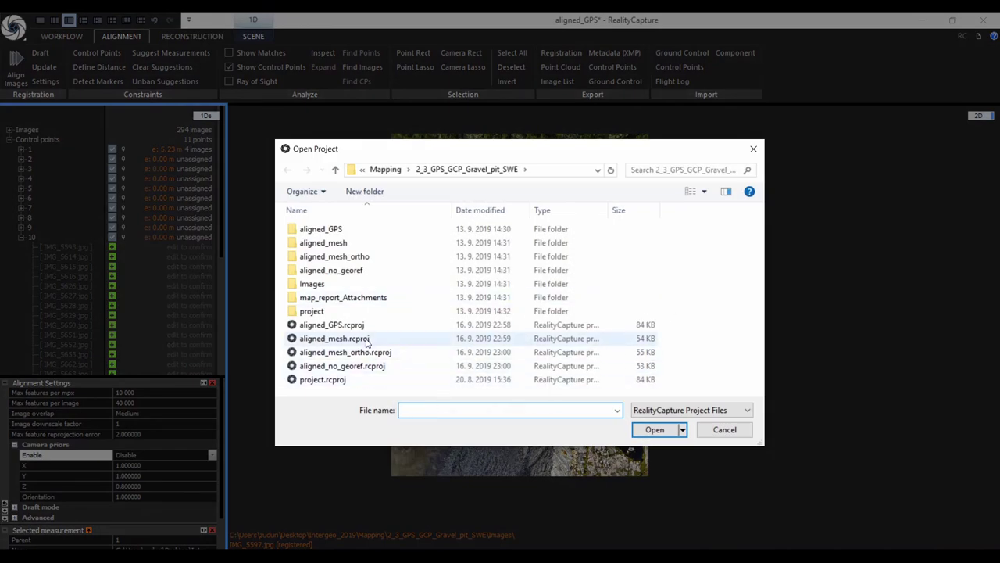
pyautogui.doubleClick(334, 338)
pyautogui.click(598, 352)
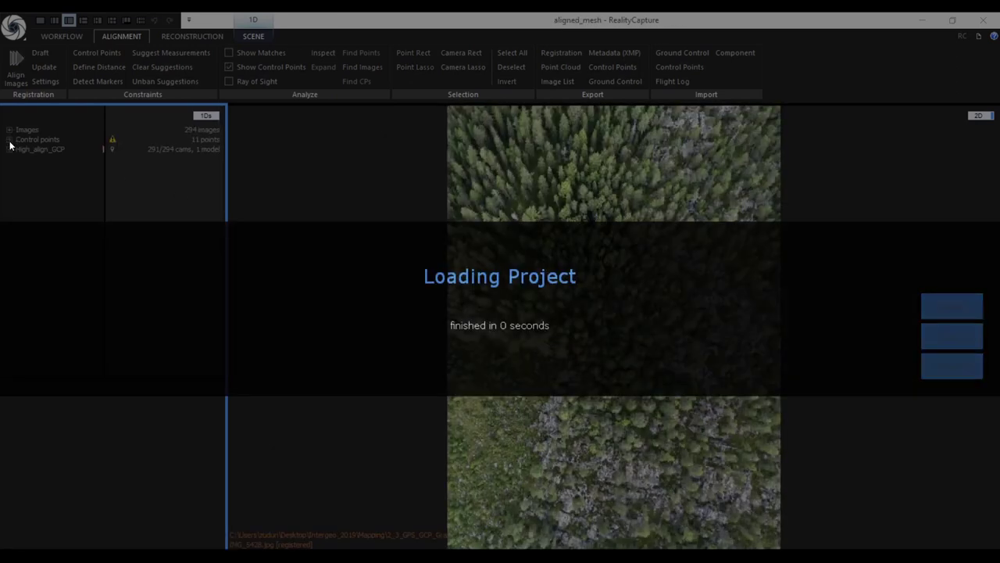
pyautogui.click(10, 140)
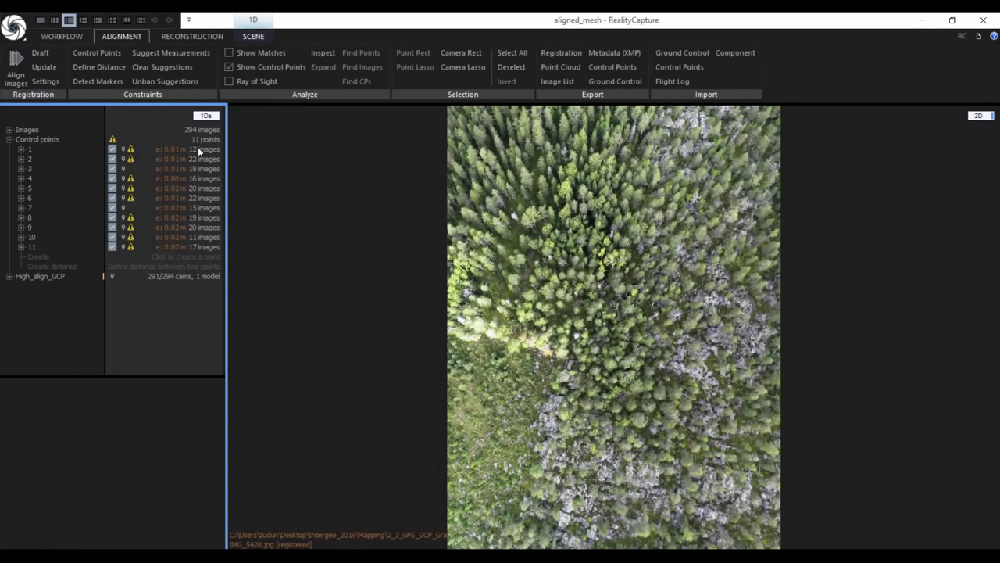
# Step: Switch the main view from the 2D image to 3D and examine the reconstructed gravel pit model up close
pyautogui.click(978, 114)
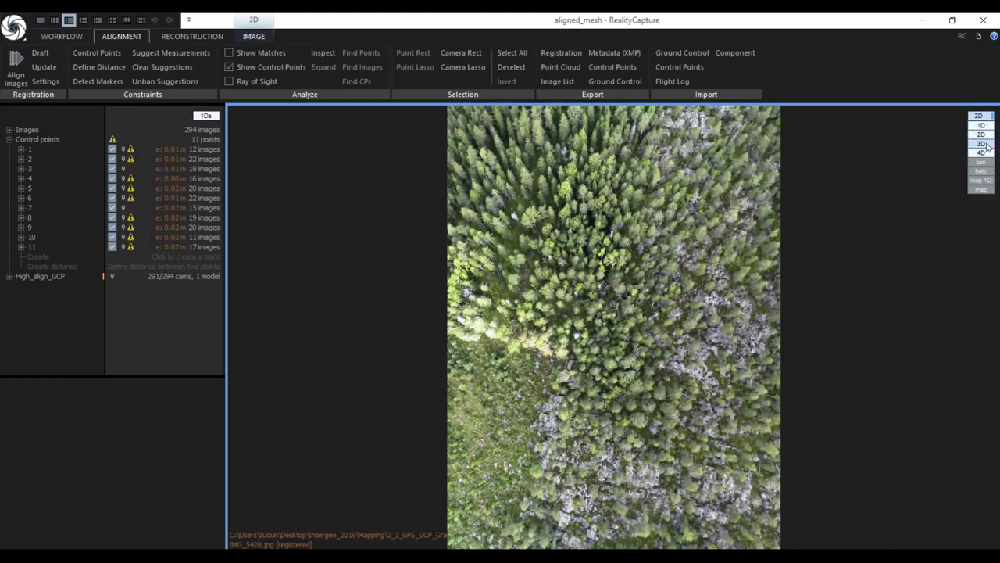
pyautogui.click(980, 147)
pyautogui.scroll(1, 638, 309)
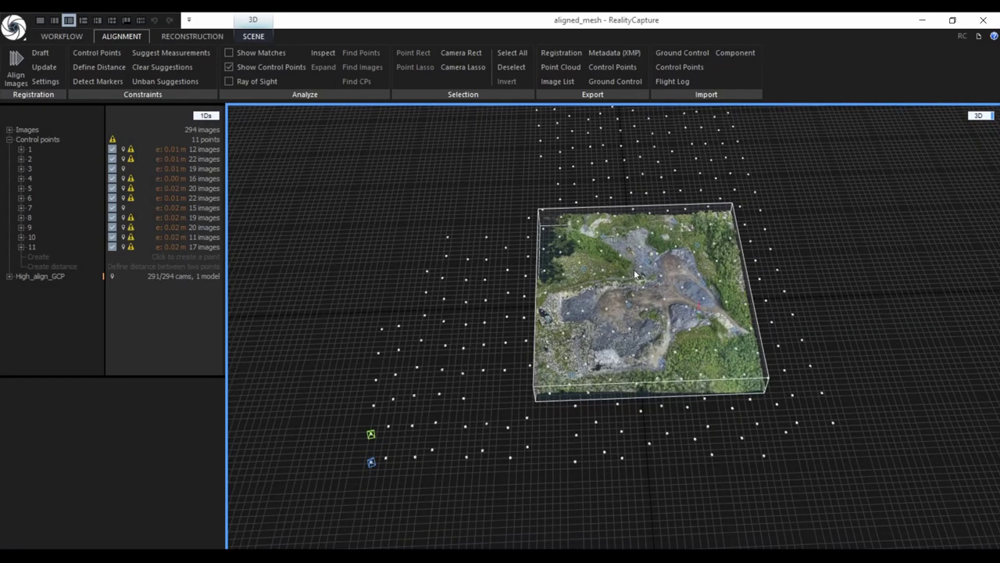
pyautogui.scroll(2, 634, 281)
pyautogui.scroll(2, 633, 282)
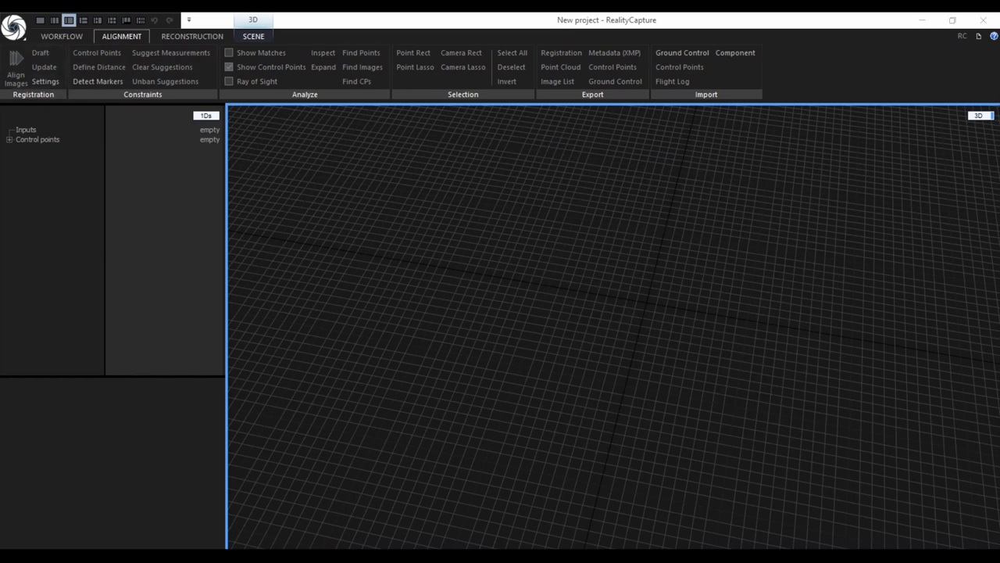
# Step: Open the project aligned_no_georef.rcproj and select the No_goereferencing component to check its alignment report
pyautogui.hotkey('ctrl', 'o')
pyautogui.doubleClick(355, 366)
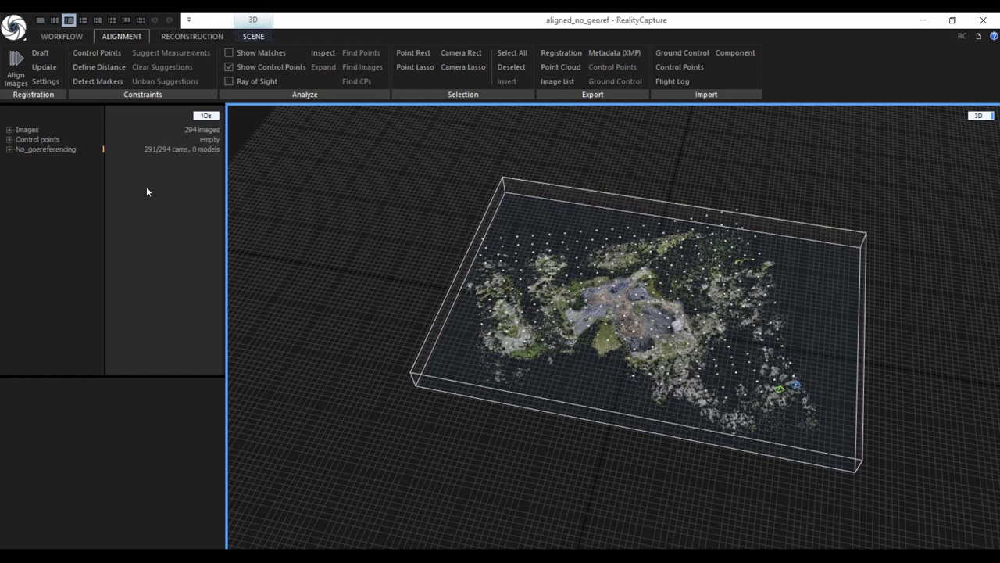
pyautogui.click(10, 136)
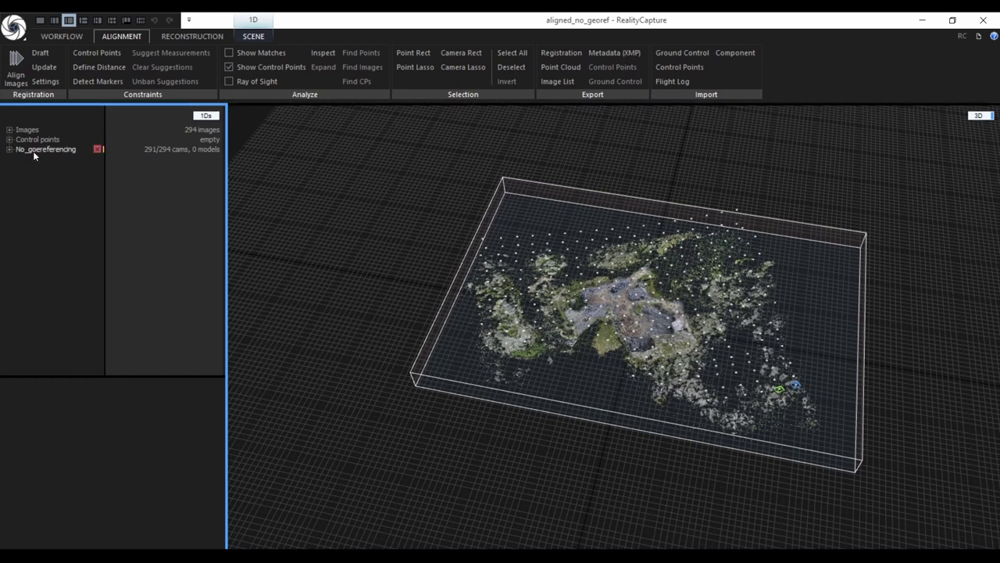
pyautogui.click(33, 151)
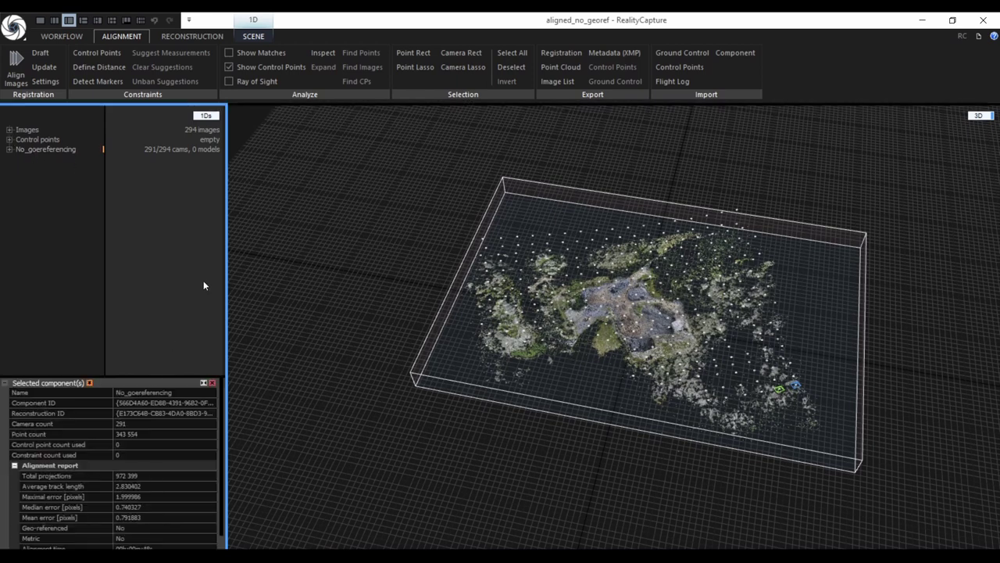
# Step: Import the ground control points from GCP_epsg_3016_tab_separated_Y_X_alt.txt into the project
pyautogui.click(60, 38)
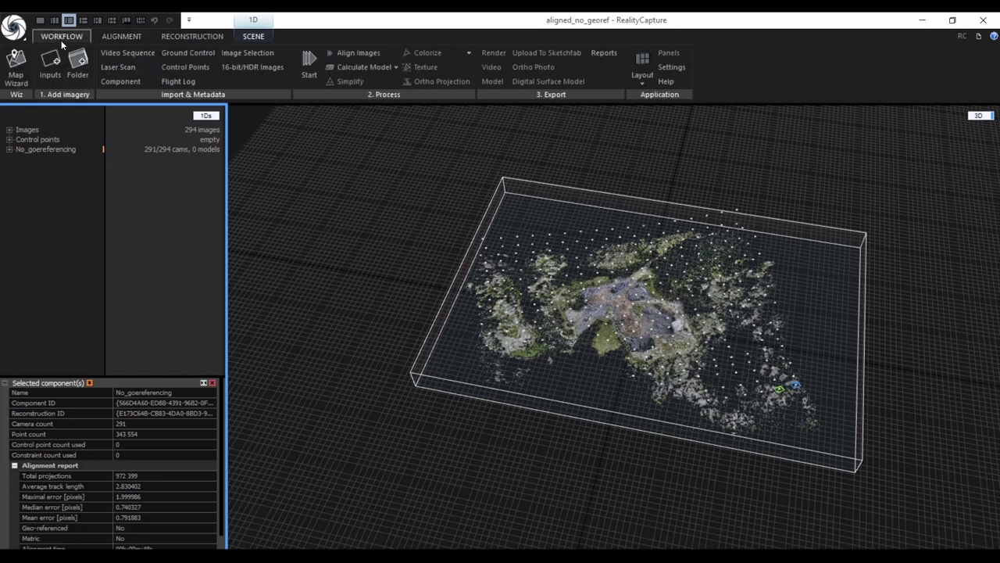
pyautogui.click(198, 57)
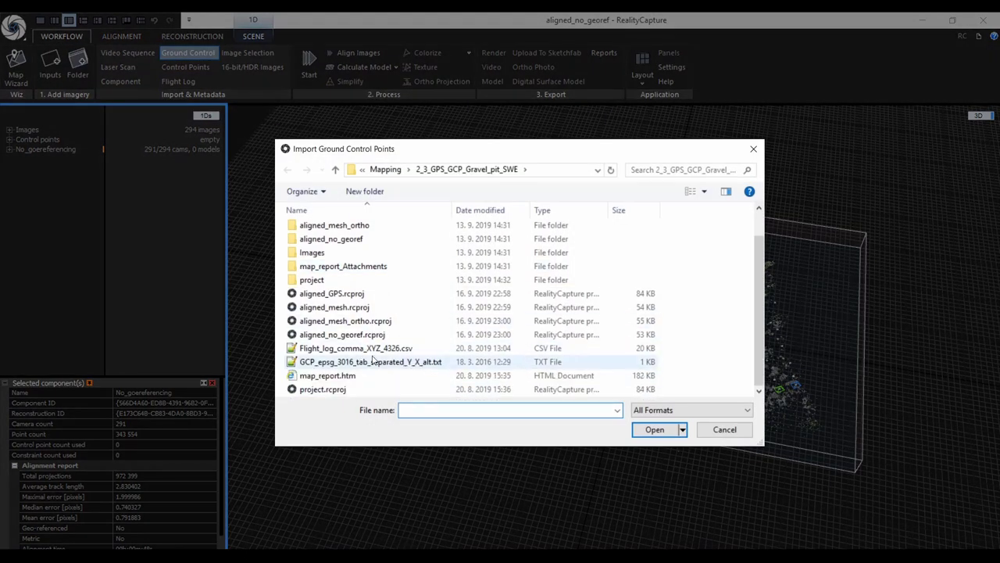
pyautogui.scroll(-1, 371, 363)
pyautogui.doubleClick(378, 364)
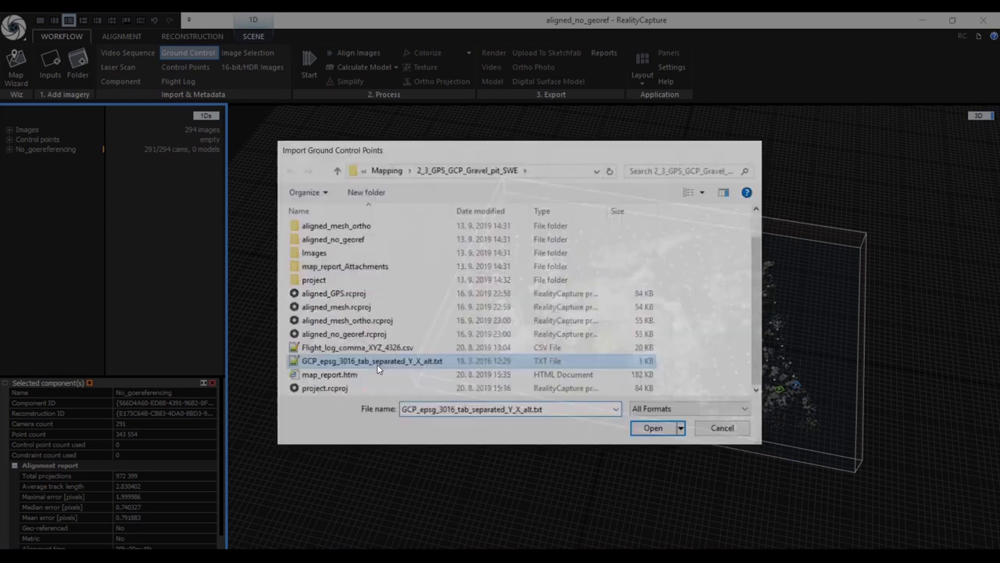
pyautogui.click(471, 341)
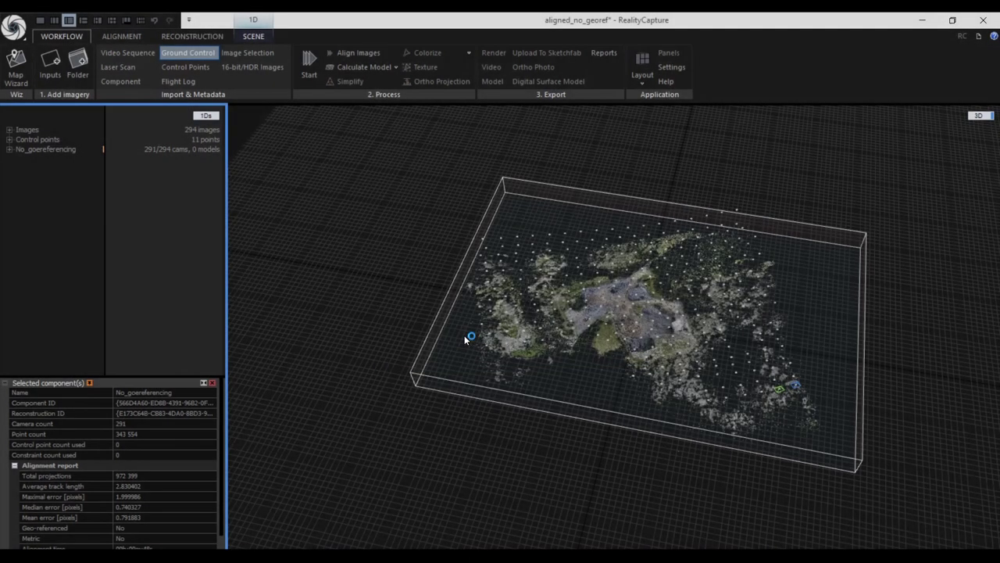
# Step: Switch the main view to the map and examine the control points' positions around the gravel pit
pyautogui.click(978, 117)
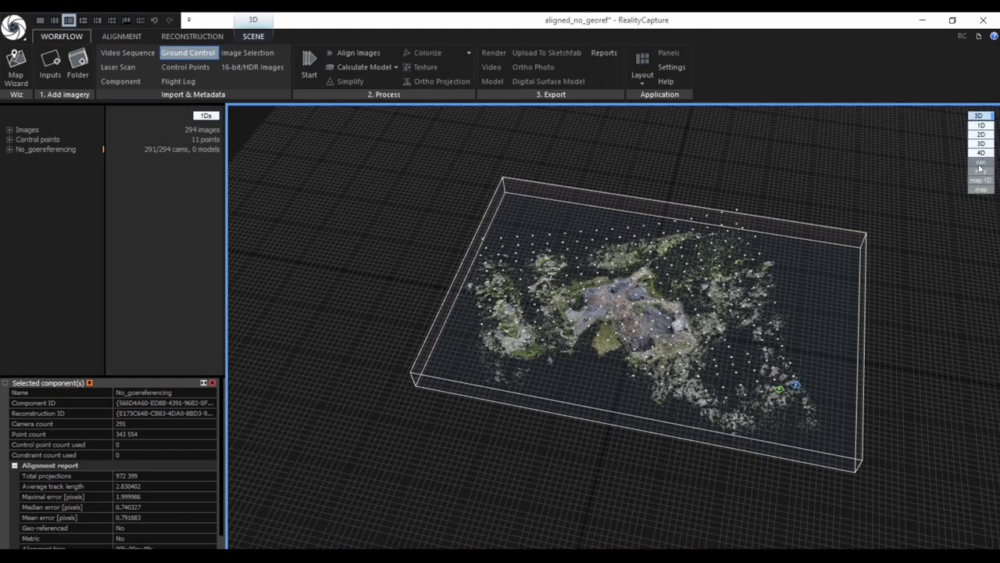
pyautogui.click(980, 192)
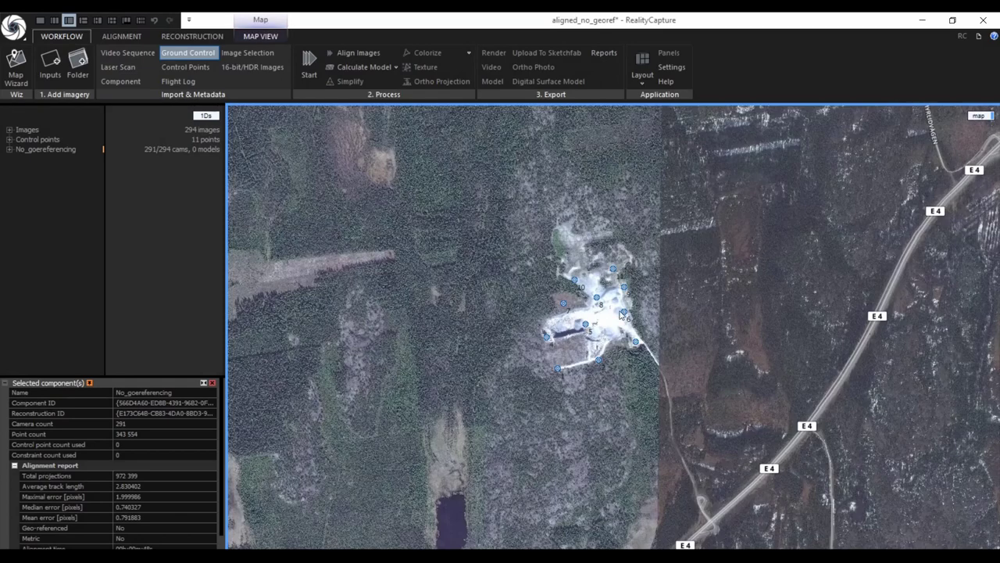
pyautogui.scroll(3, 587, 329)
pyautogui.scroll(-1, 602, 307)
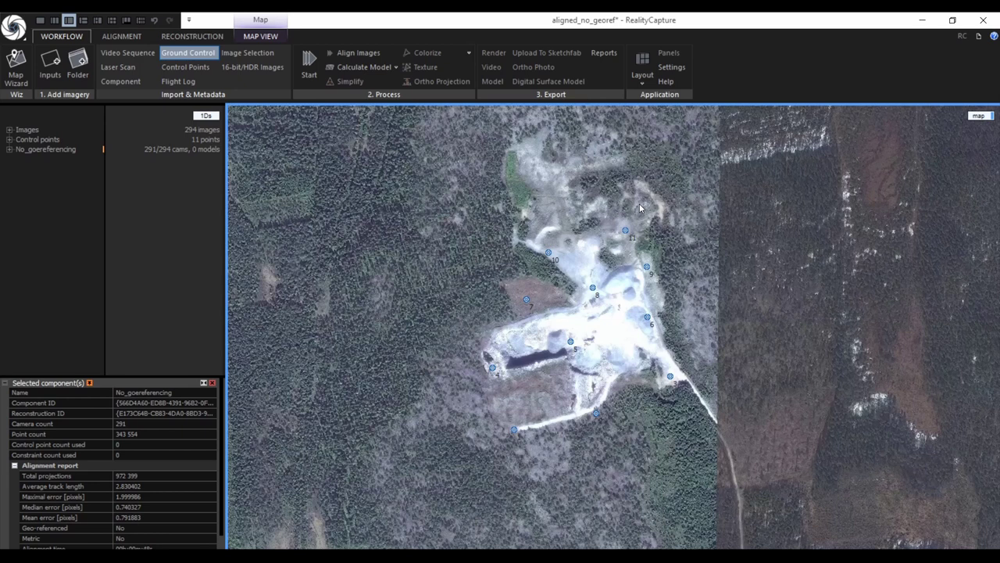
# Step: Switch to a multi-view layout with two maps and a 2D view, and locate the gravel pit near Umeå on the world map
pyautogui.click(97, 21)
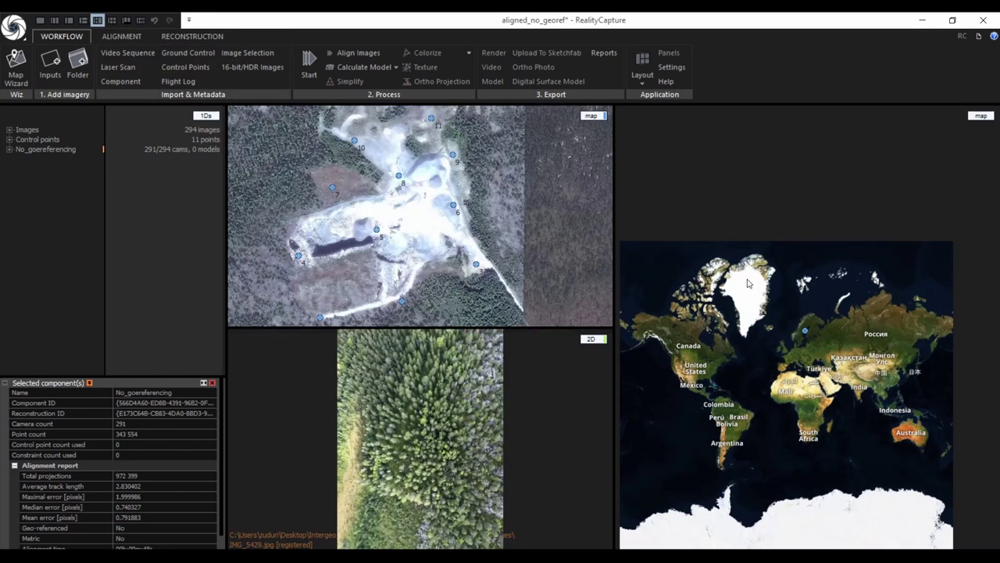
pyautogui.click(748, 283)
pyautogui.scroll(2, 748, 283)
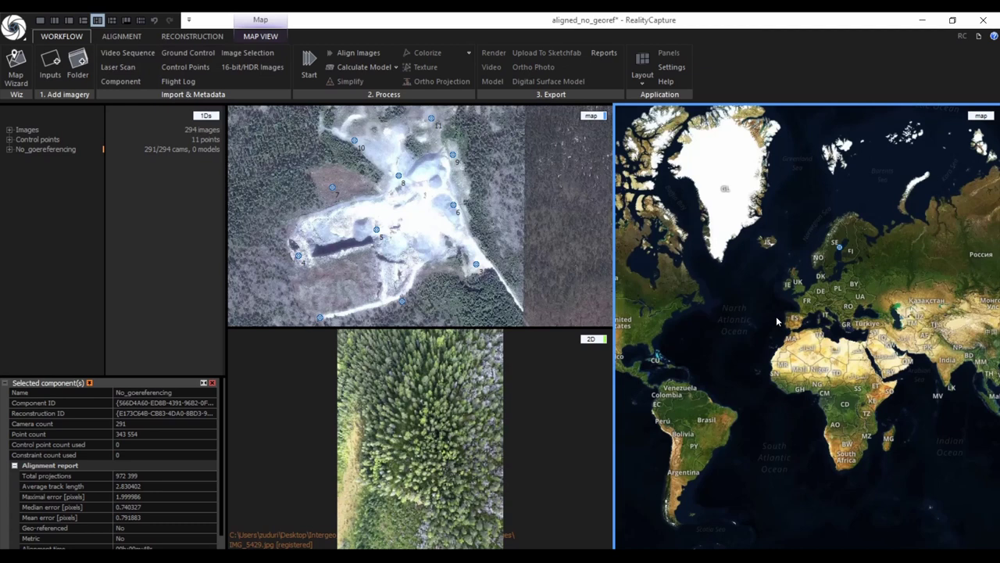
pyautogui.scroll(4, 851, 244)
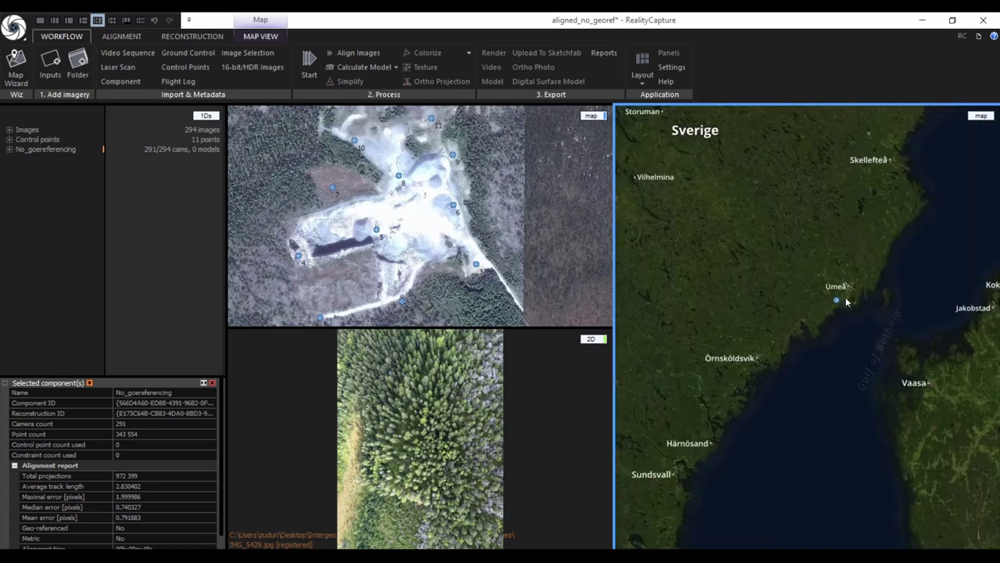
pyautogui.scroll(6, 846, 302)
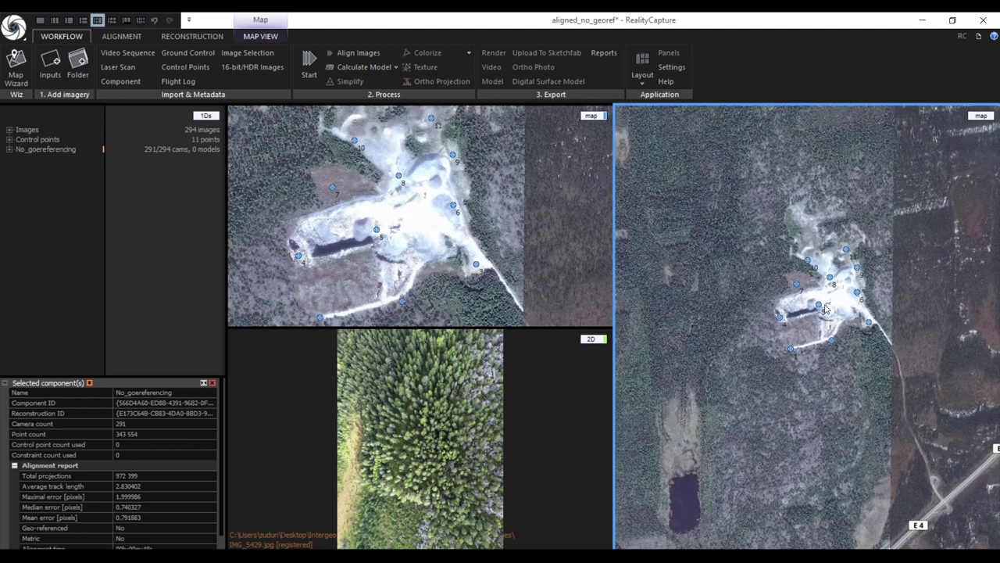
# Step: Change the smaller map view to a 3D view and orient the point cloud to match the gravel pit on the map
pyautogui.scroll(3, 826, 309)
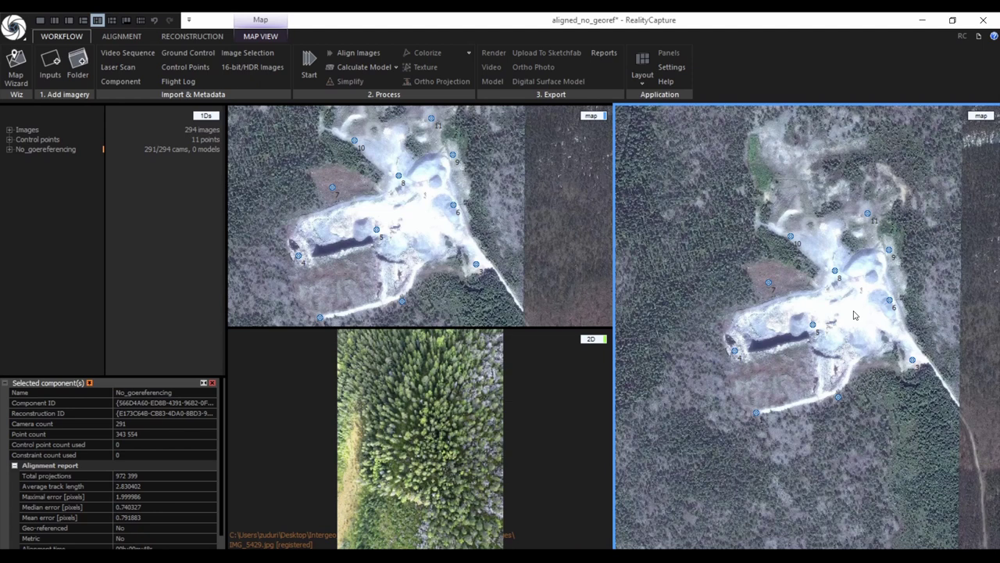
pyautogui.click(591, 115)
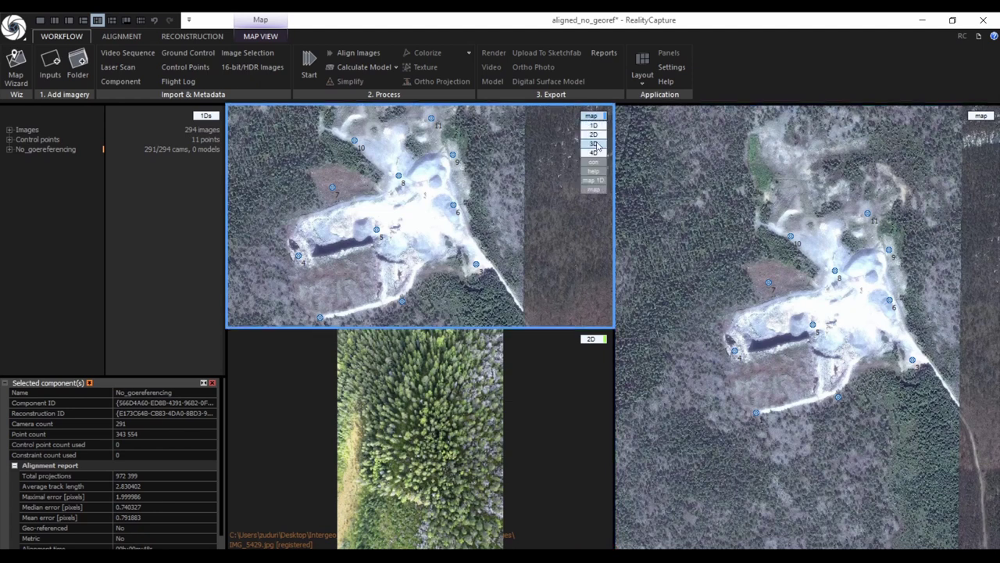
pyautogui.click(594, 144)
pyautogui.moveTo(572, 219); pyautogui.dragTo(401, 257)
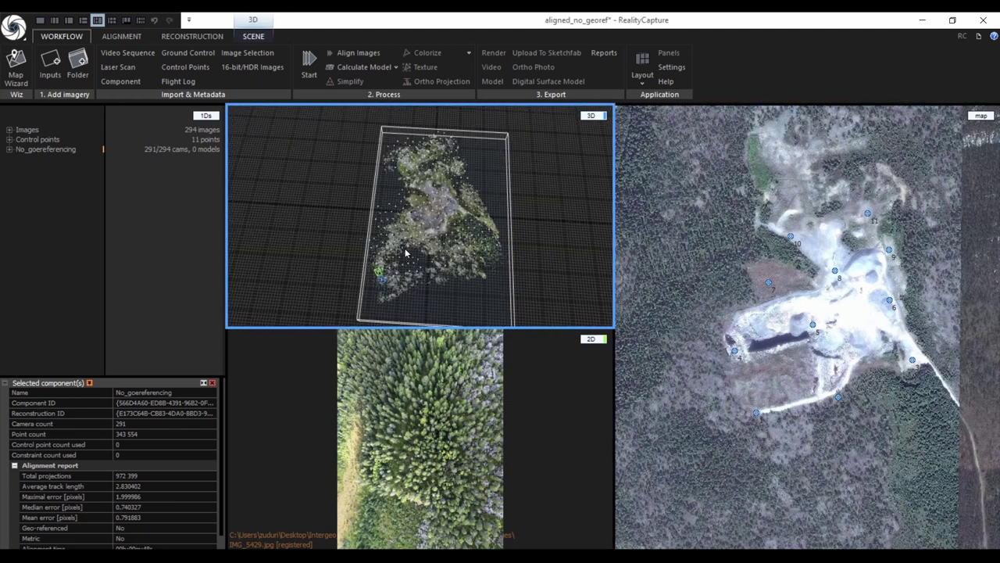
pyautogui.moveTo(520, 241); pyautogui.dragTo(471, 251)
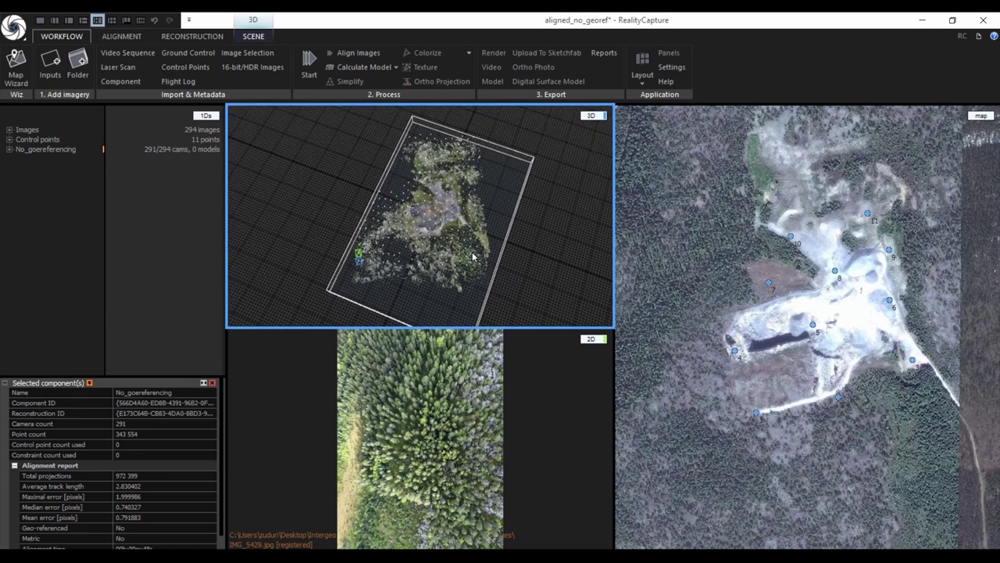
pyautogui.scroll(3, 446, 219)
pyautogui.scroll(1, 456, 216)
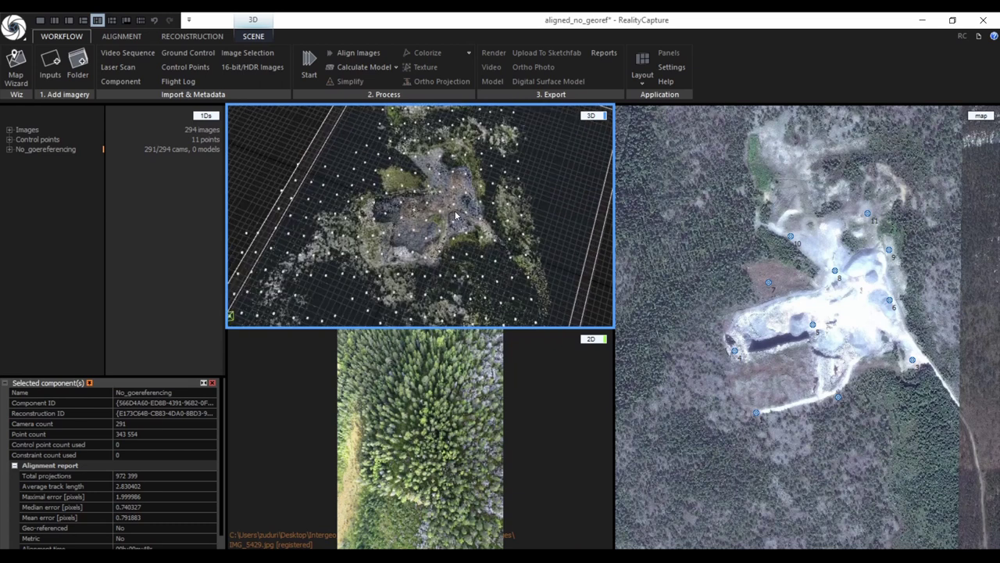
pyautogui.moveTo(457, 216)
pyautogui.mouseDown()
pyautogui.moveTo(478, 234)
pyautogui.moveTo(467, 227)
pyautogui.mouseUp()
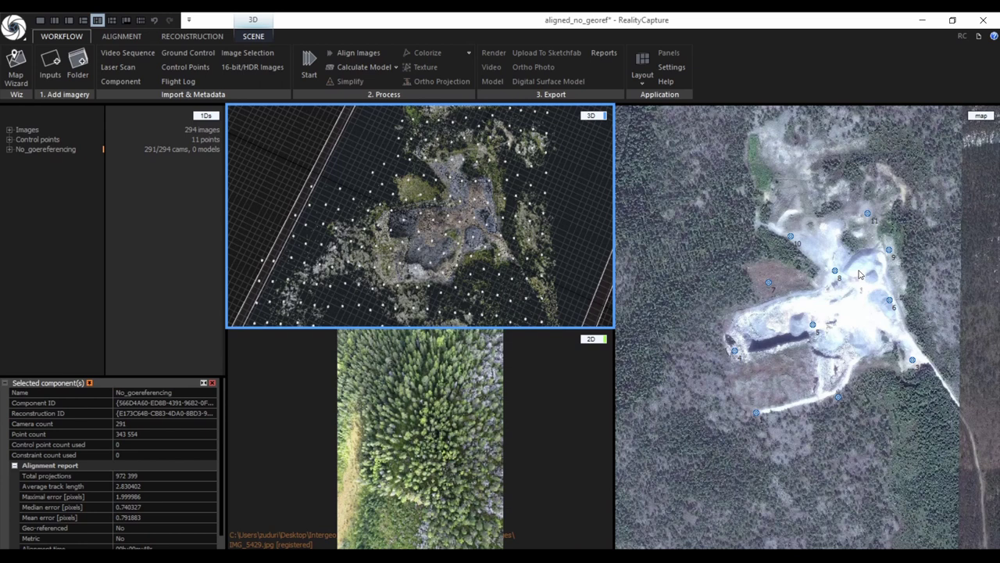
# Step: Expand the control points list, select control point 1 and locate it on the map and in the point cloud
pyautogui.click(575, 413)
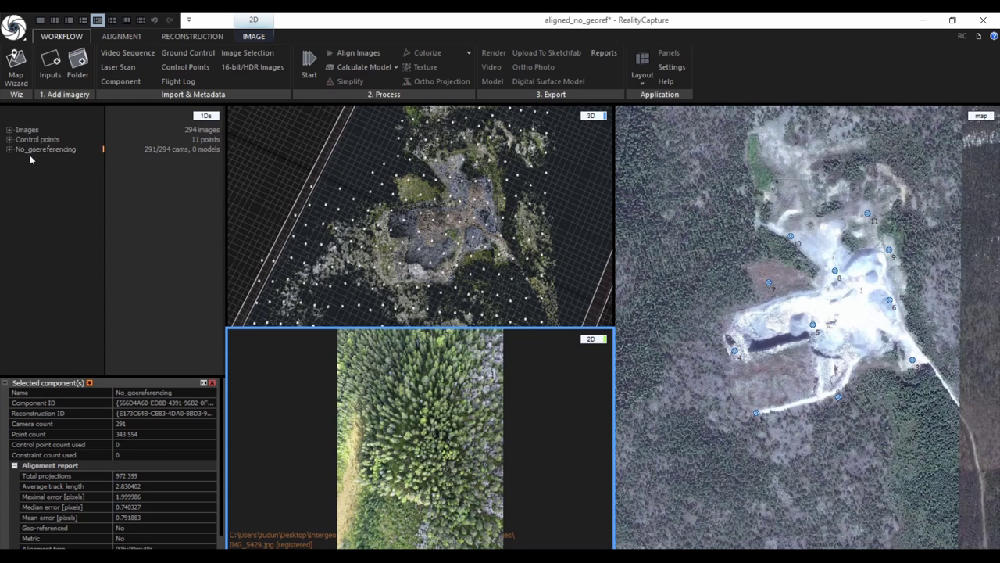
pyautogui.click(10, 139)
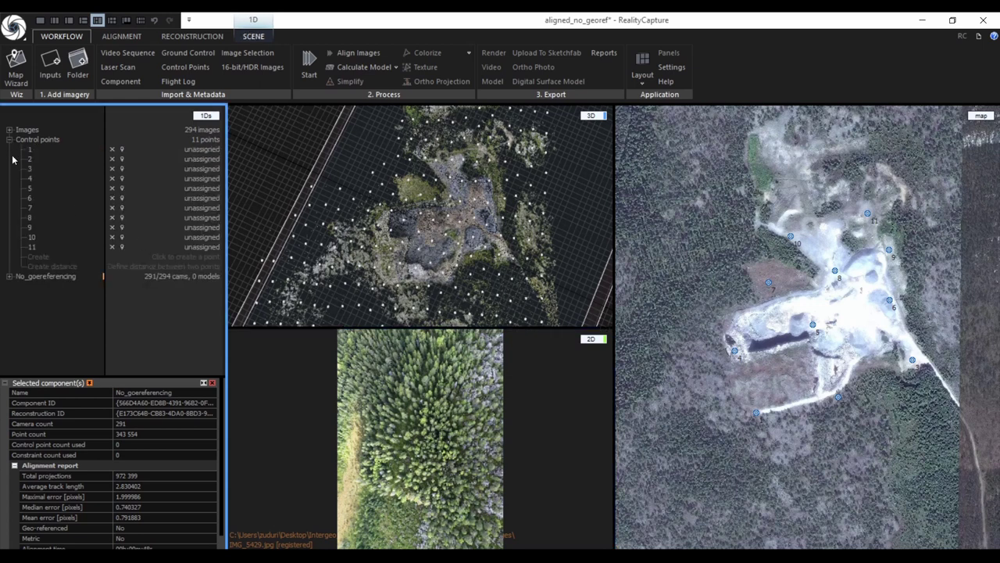
pyautogui.click(42, 150)
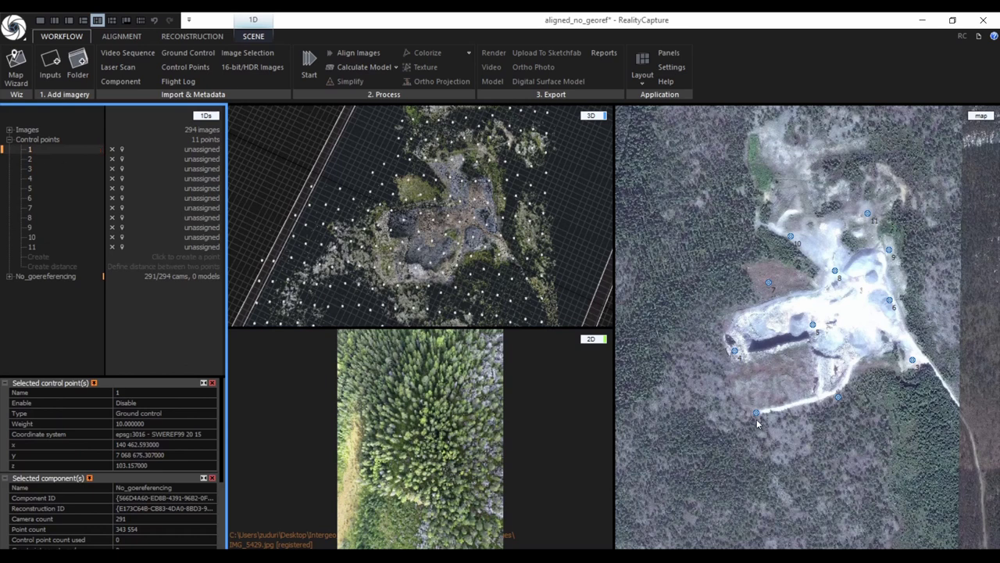
pyautogui.scroll(5, 757, 421)
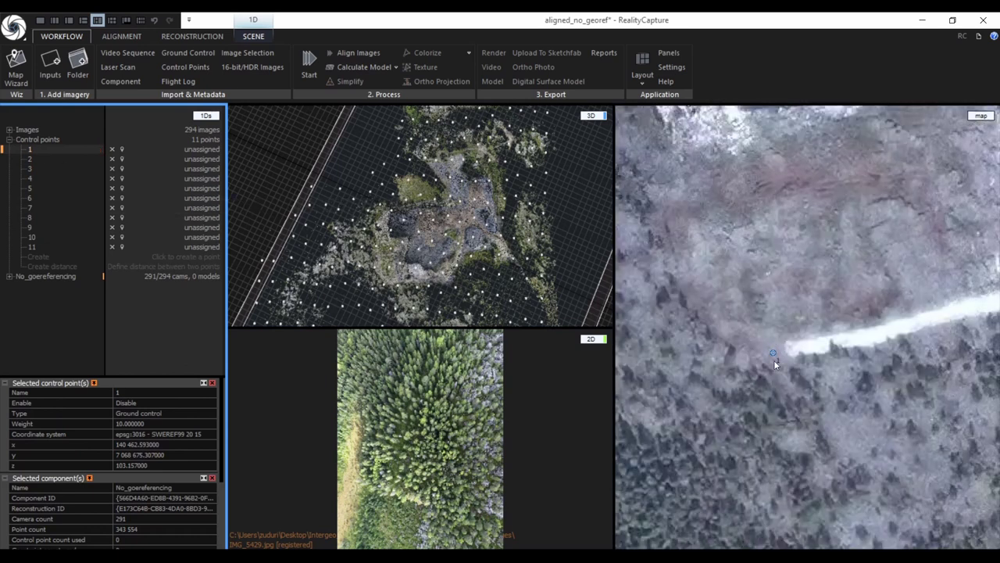
pyautogui.scroll(-5, 774, 360)
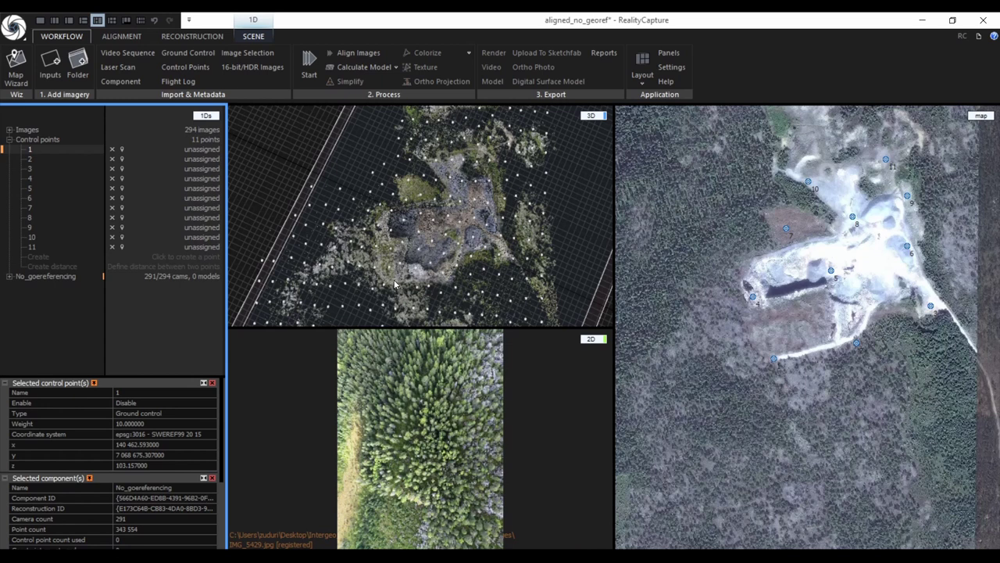
pyautogui.scroll(3, 393, 280)
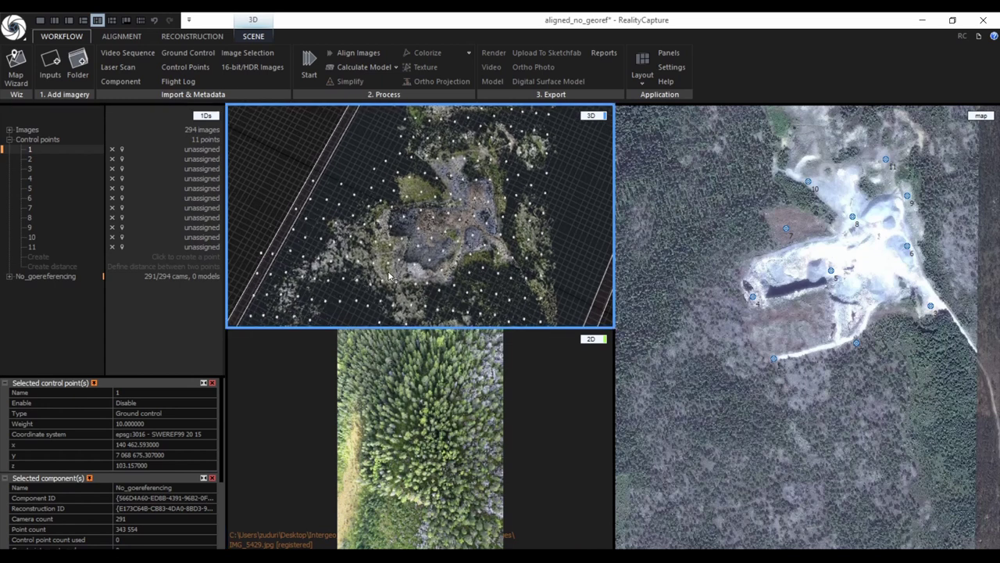
# Step: Place control point 1 in the 3D view with the Control Points tool, using the yellow ground cross in the image preview as reference
pyautogui.click(121, 36)
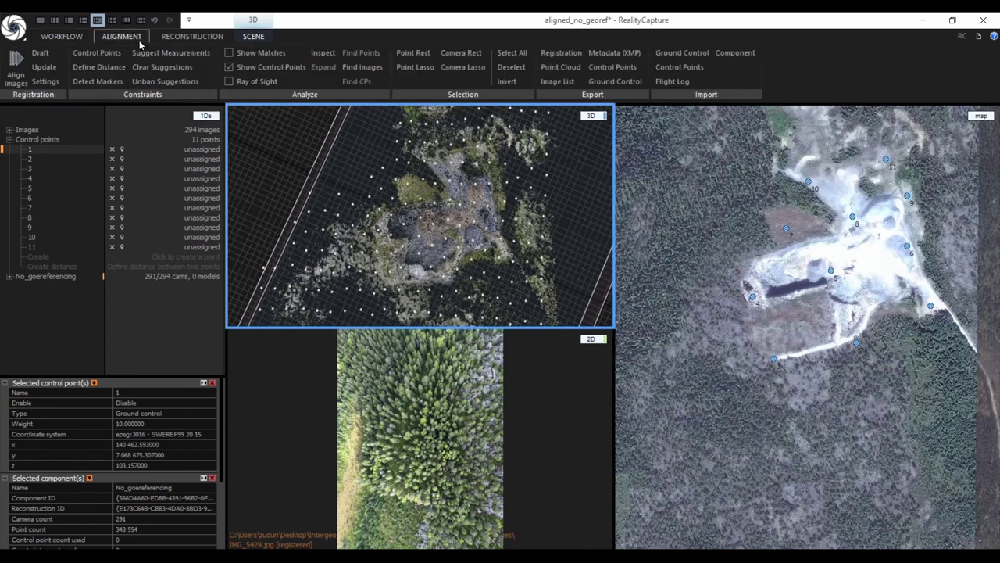
pyautogui.click(97, 52)
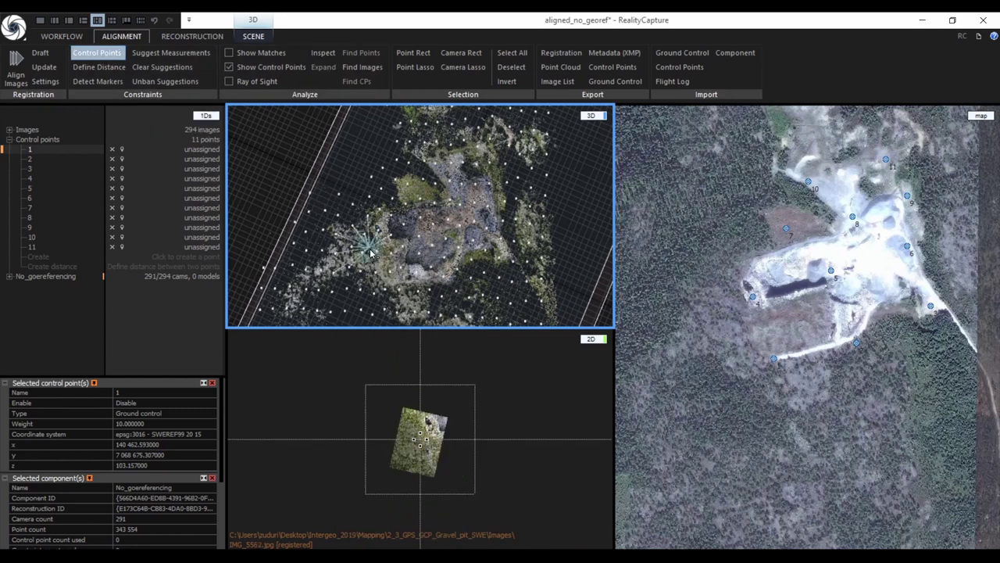
pyautogui.scroll(2, 390, 288)
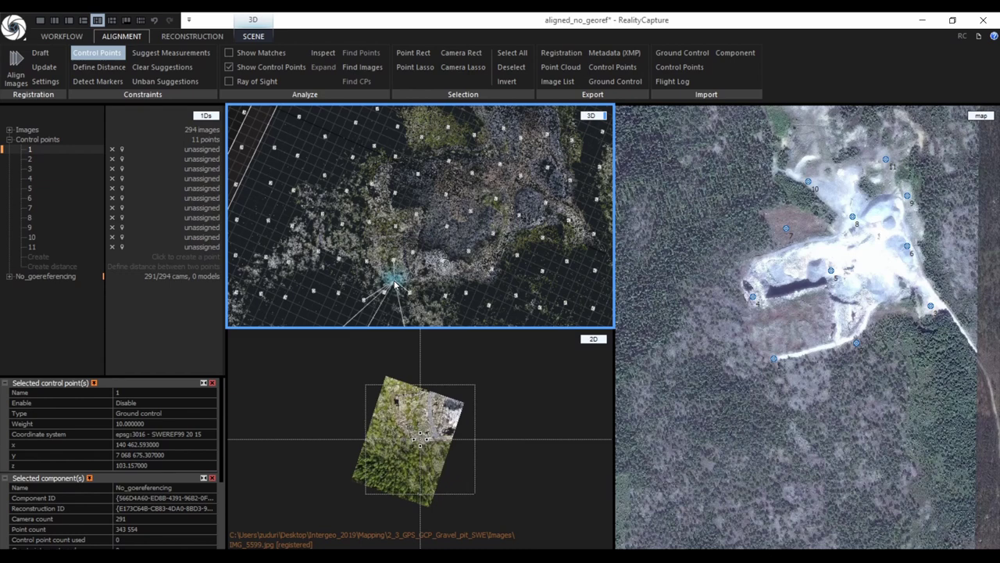
pyautogui.scroll(5, 395, 286)
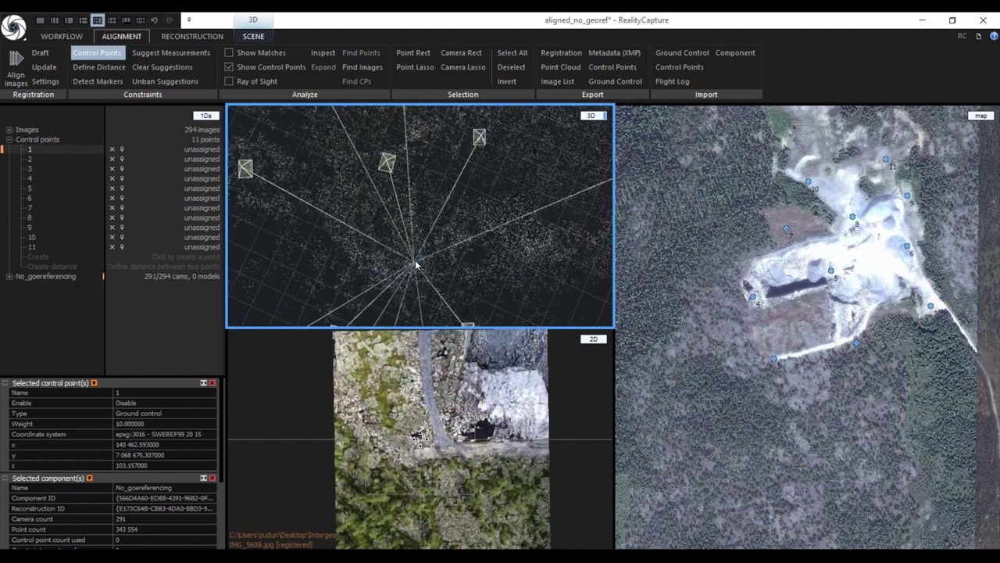
pyautogui.scroll(3, 399, 273)
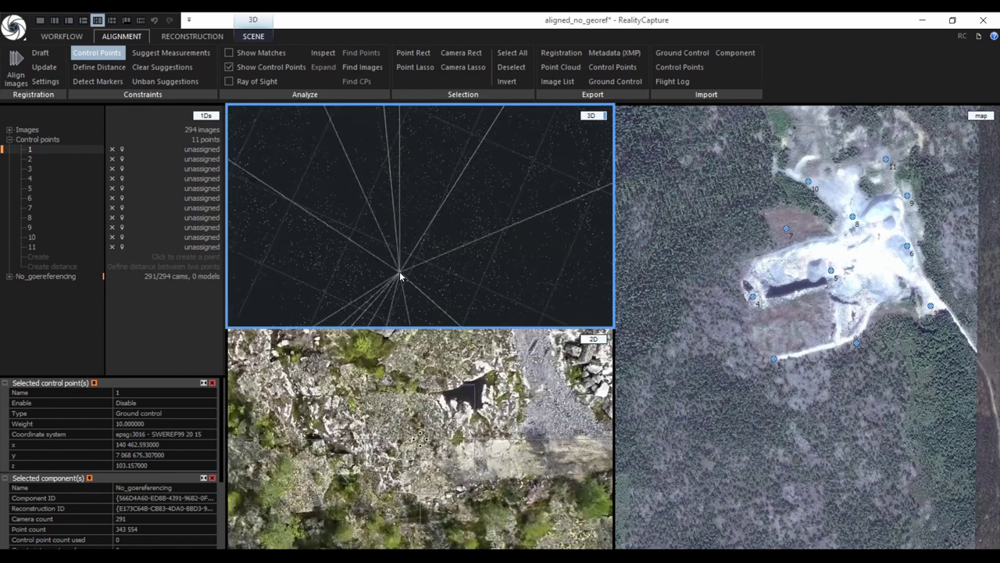
pyautogui.scroll(3, 390, 273)
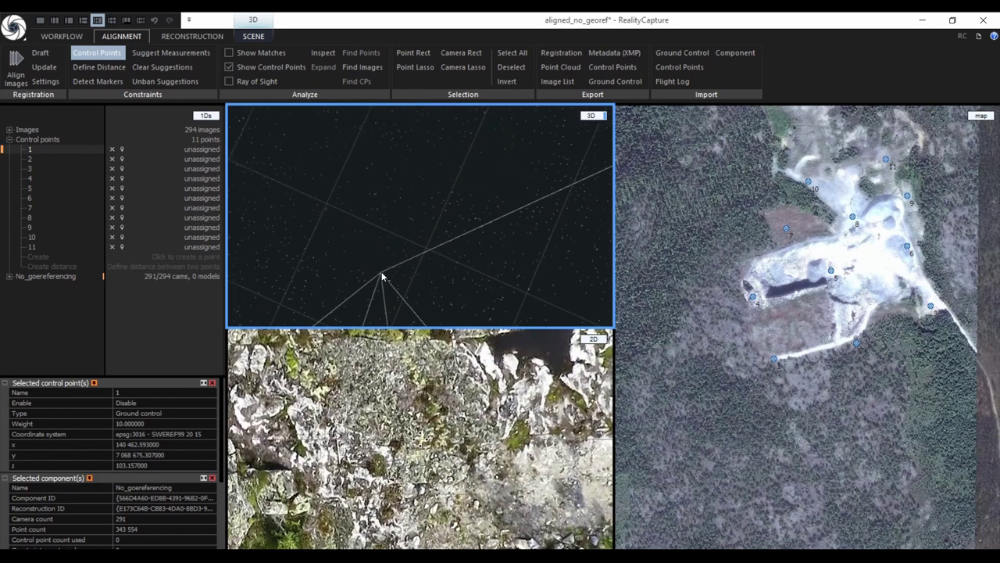
pyautogui.scroll(3, 383, 276)
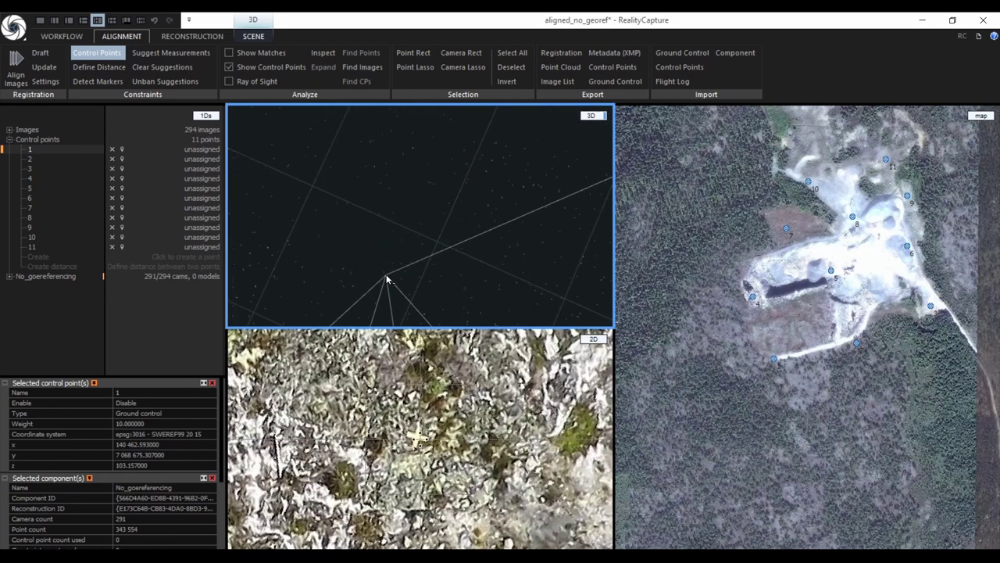
pyautogui.scroll(3, 385, 269)
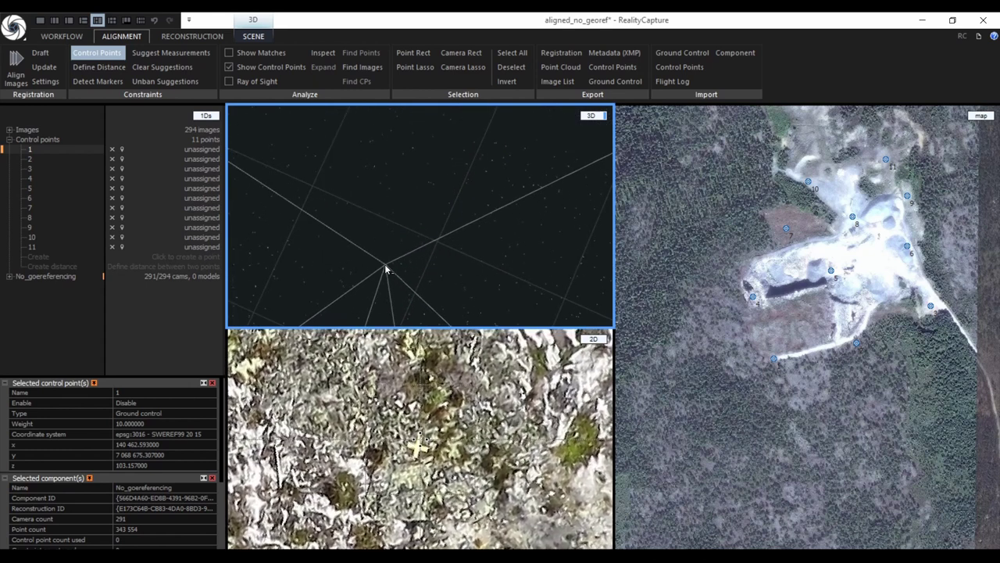
pyautogui.scroll(1, 384, 265)
pyautogui.click(385, 266)
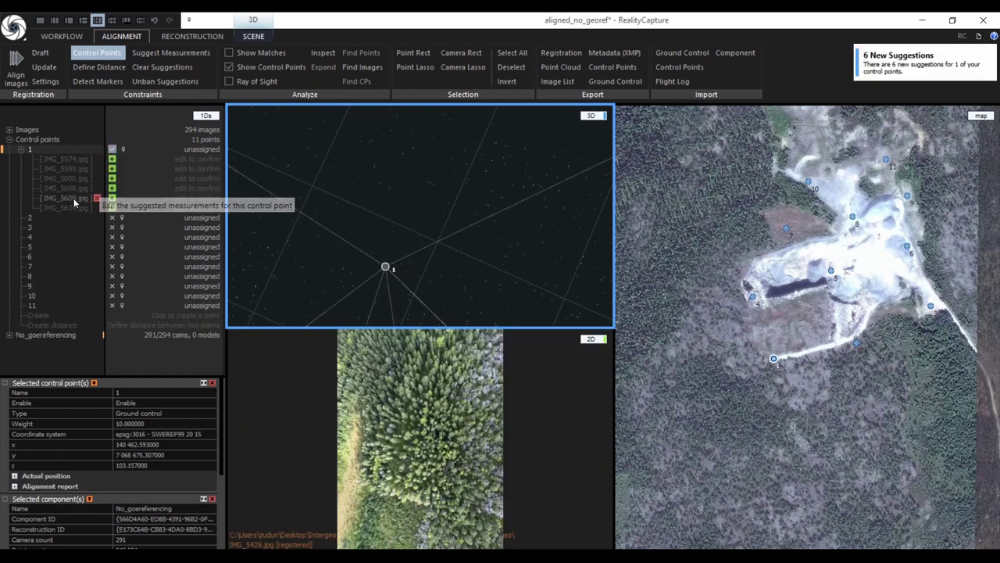
# Step: Set the 2D view's source to Blue and show control point 1's suggested image IMG_5574.jpg in it
pyautogui.click(70, 158)
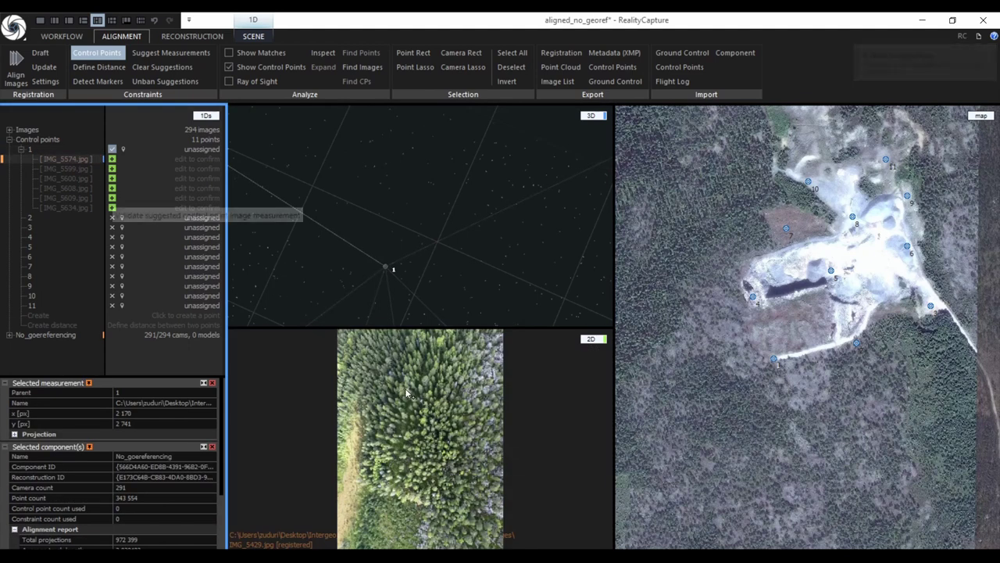
pyautogui.click(404, 387)
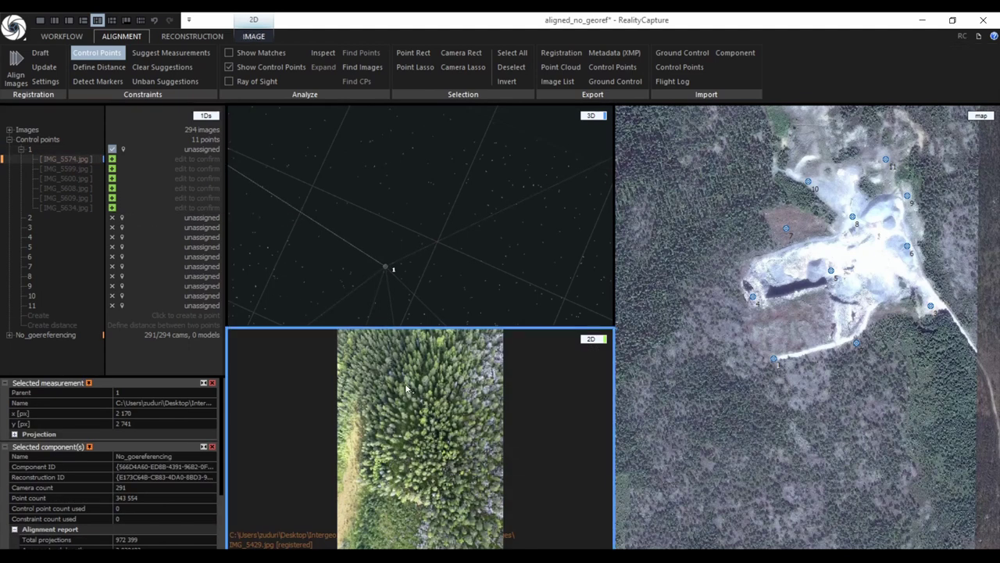
pyautogui.click(253, 36)
pyautogui.click(157, 60)
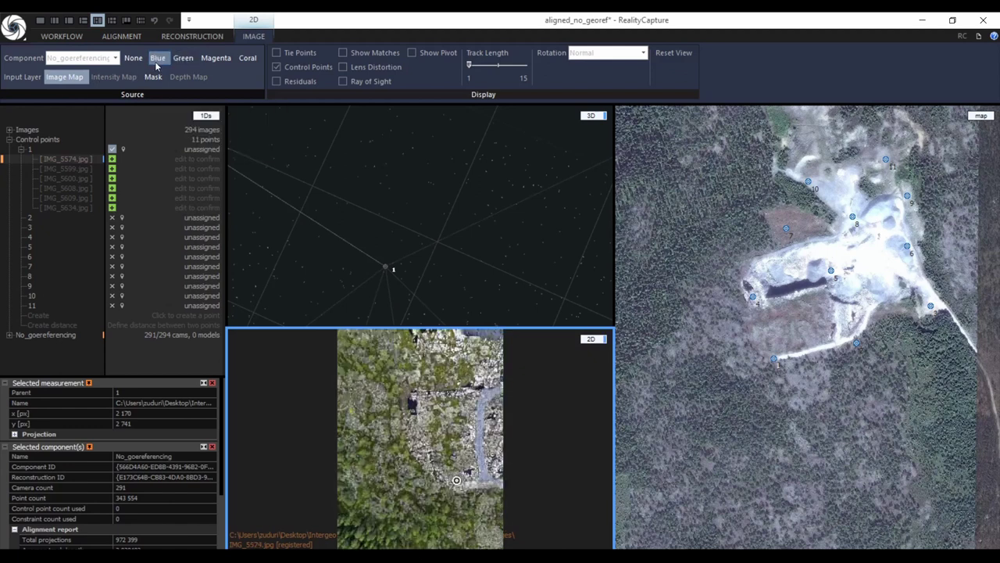
pyautogui.click(73, 165)
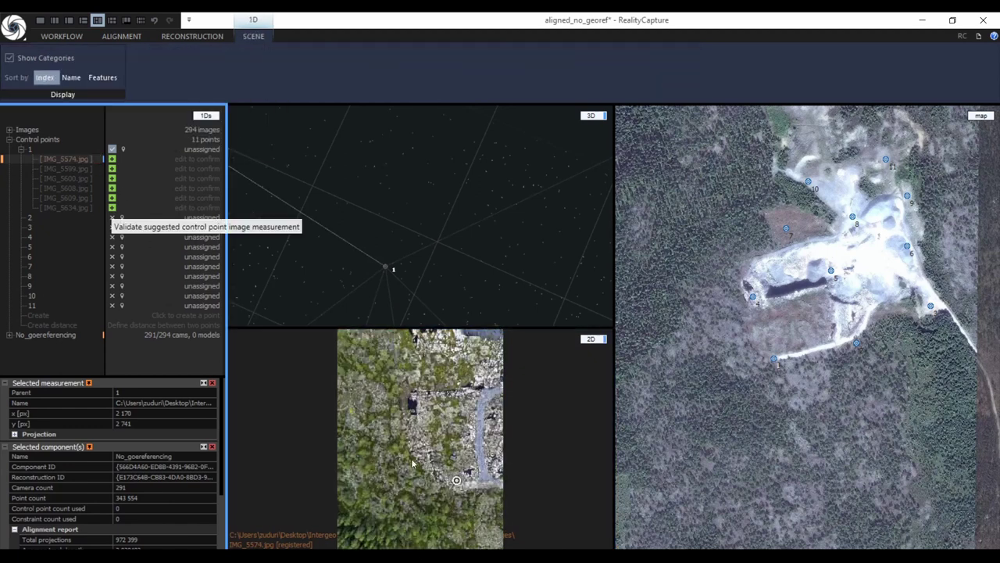
# Step: Measure control point 1 at the centre of the yellow cross in IMG_5574, 5599, 5600, 5608, 5609 and 5634
pyautogui.scroll(5, 461, 474)
pyautogui.scroll(8, 462, 472)
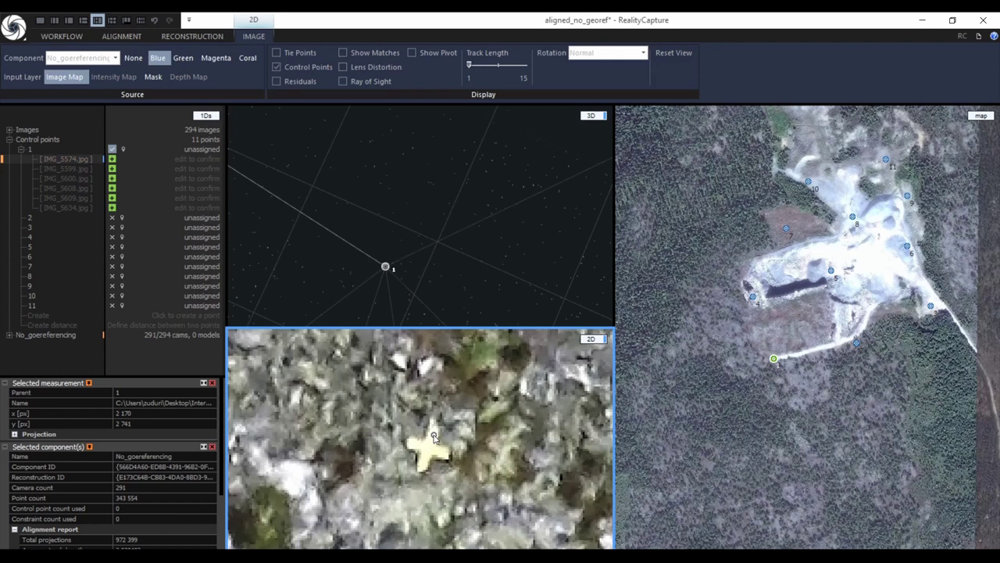
pyautogui.moveTo(434, 438); pyautogui.dragTo(441, 426)
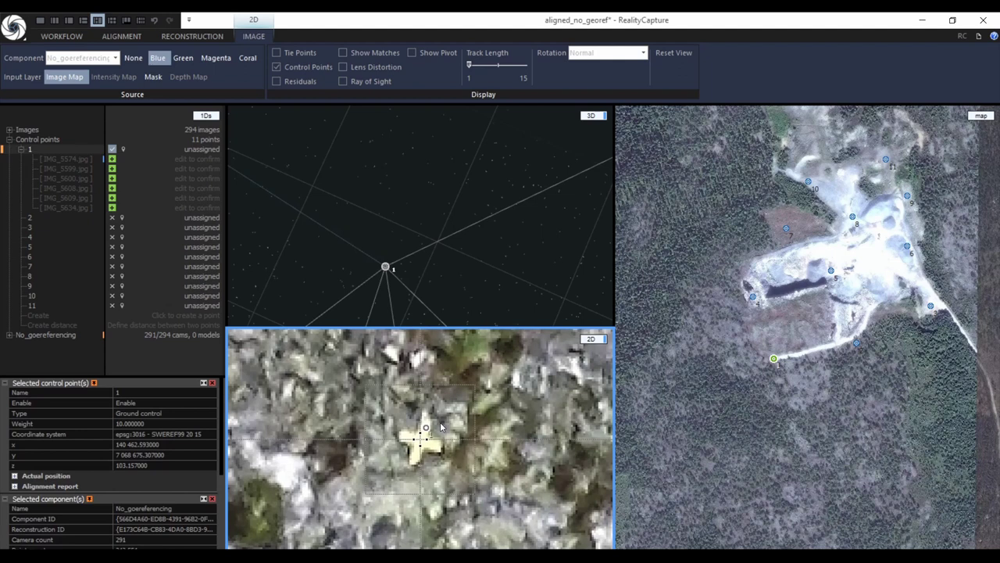
pyautogui.click(440, 426)
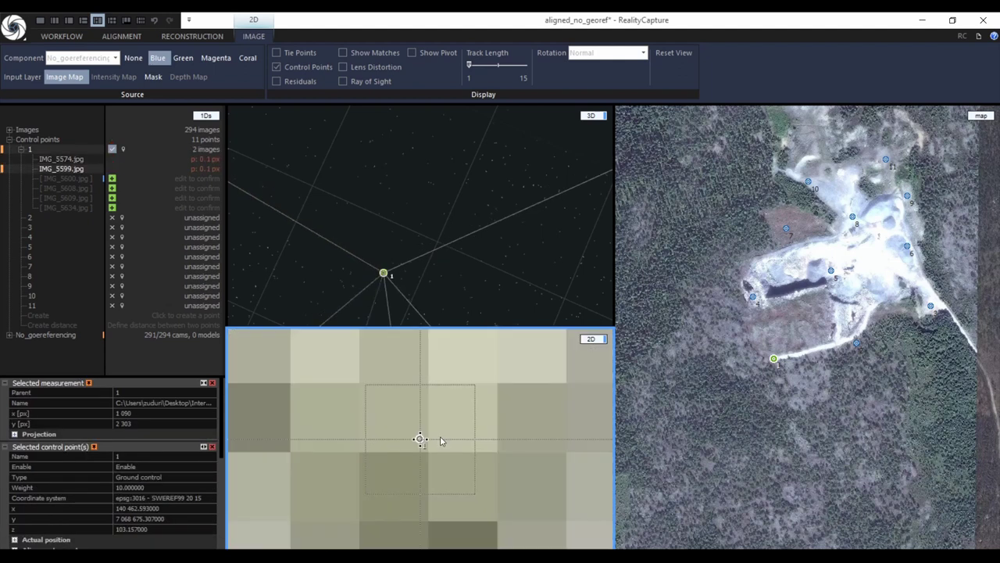
pyautogui.click(440, 442)
pyautogui.click(441, 457)
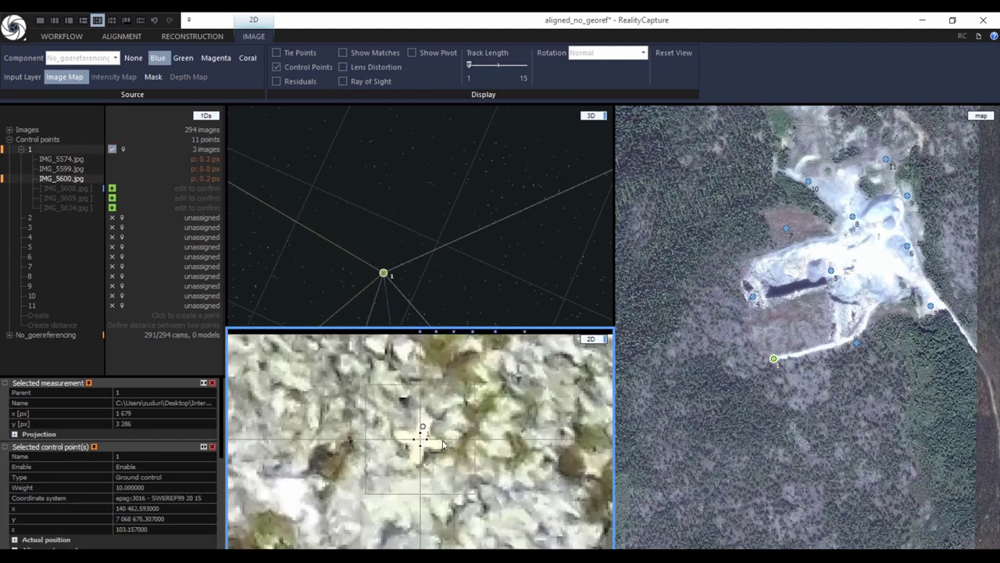
pyautogui.click(444, 442)
pyautogui.click(445, 432)
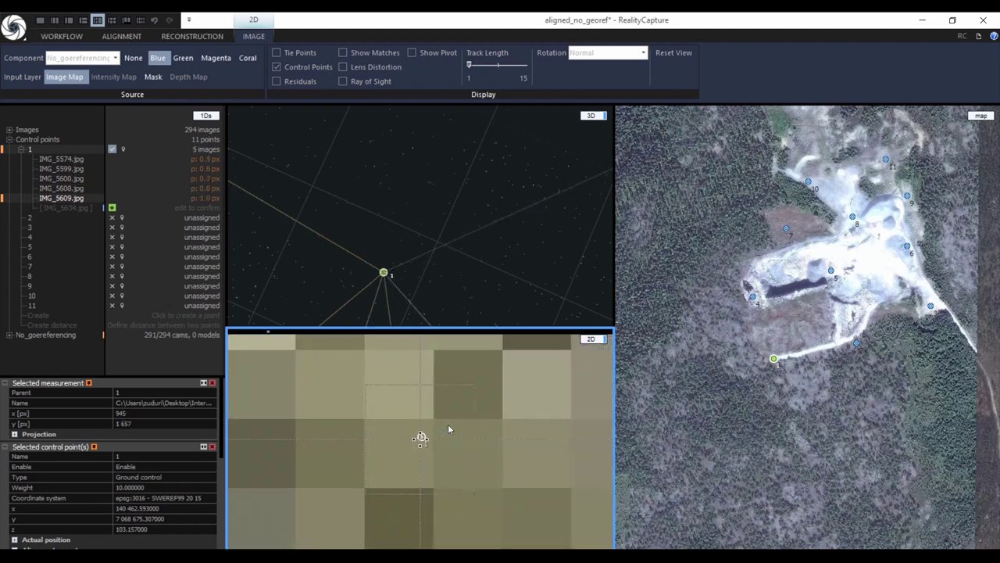
pyautogui.click(449, 444)
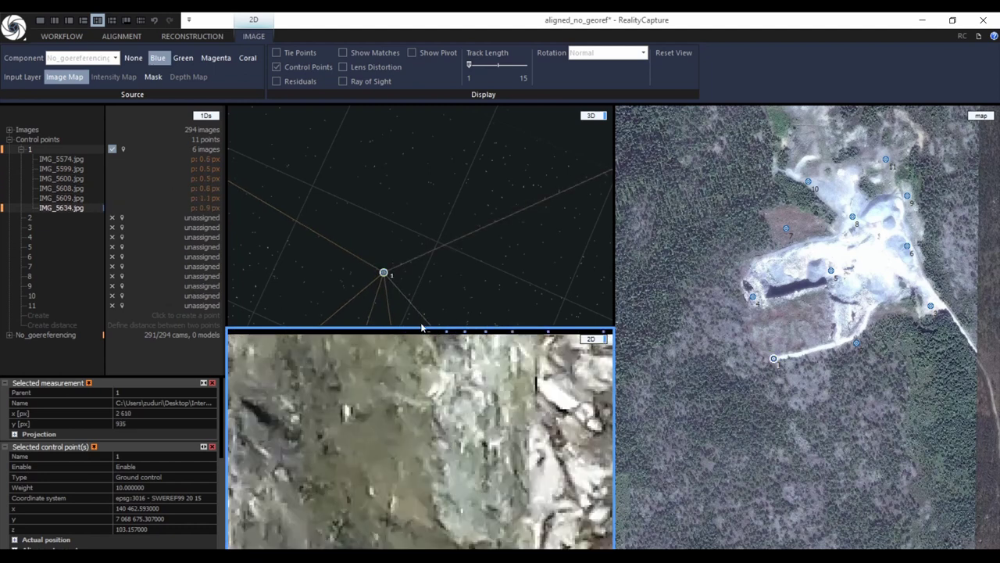
# Step: Place control point 3 in the 3D view with the Control Points tool, using the yellow ground cross in the image preview as reference
pyautogui.scroll(5, 400, 247)
pyautogui.scroll(-5, 403, 252)
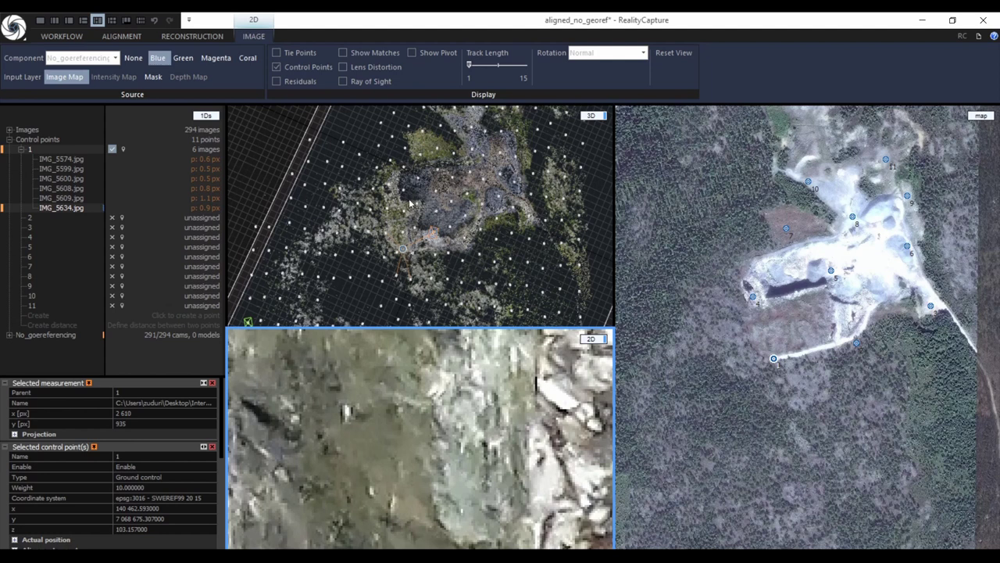
pyautogui.click(456, 200)
pyautogui.moveTo(456, 201); pyautogui.dragTo(467, 202)
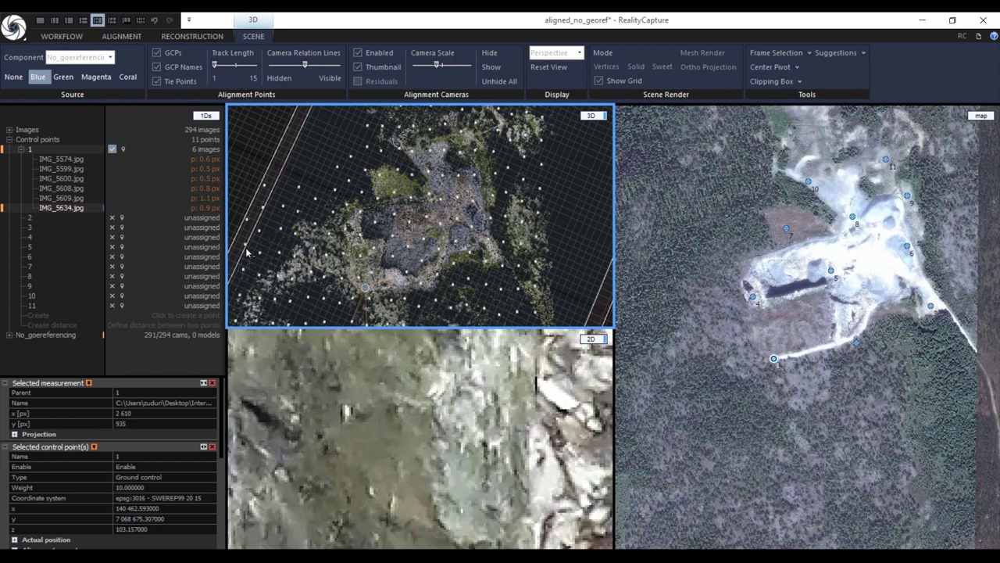
pyautogui.click(38, 228)
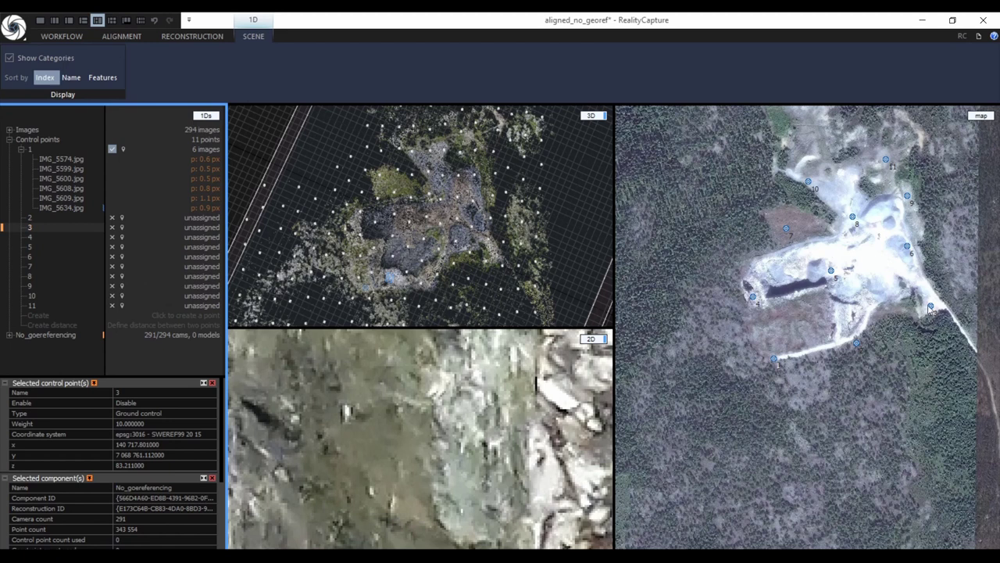
pyautogui.scroll(-3, 408, 438)
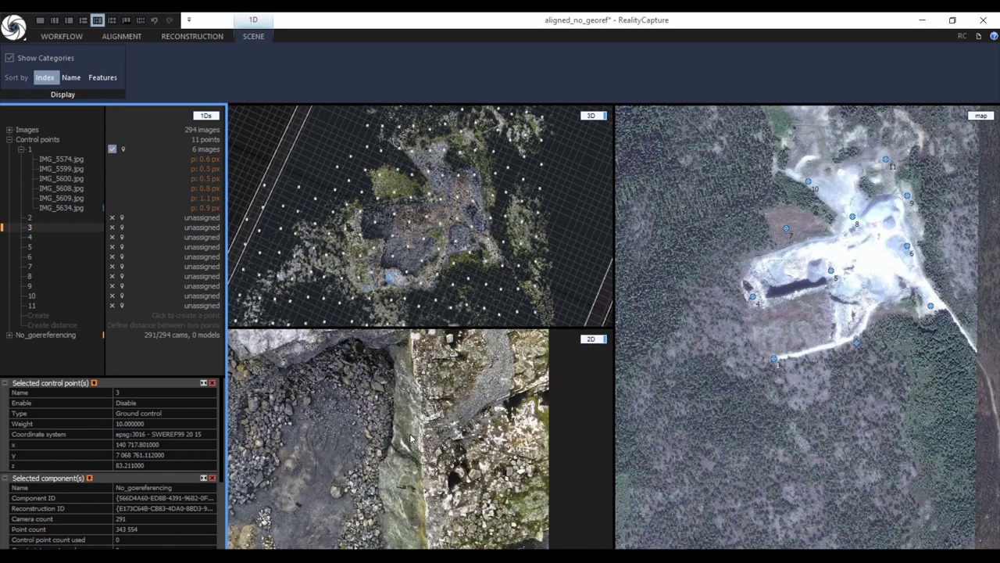
pyautogui.click(121, 37)
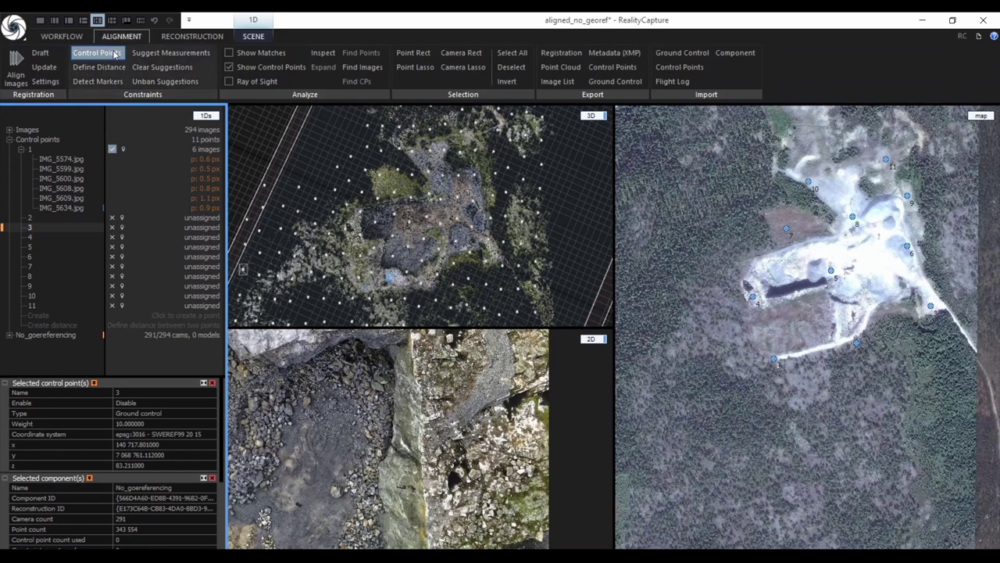
pyautogui.click(115, 54)
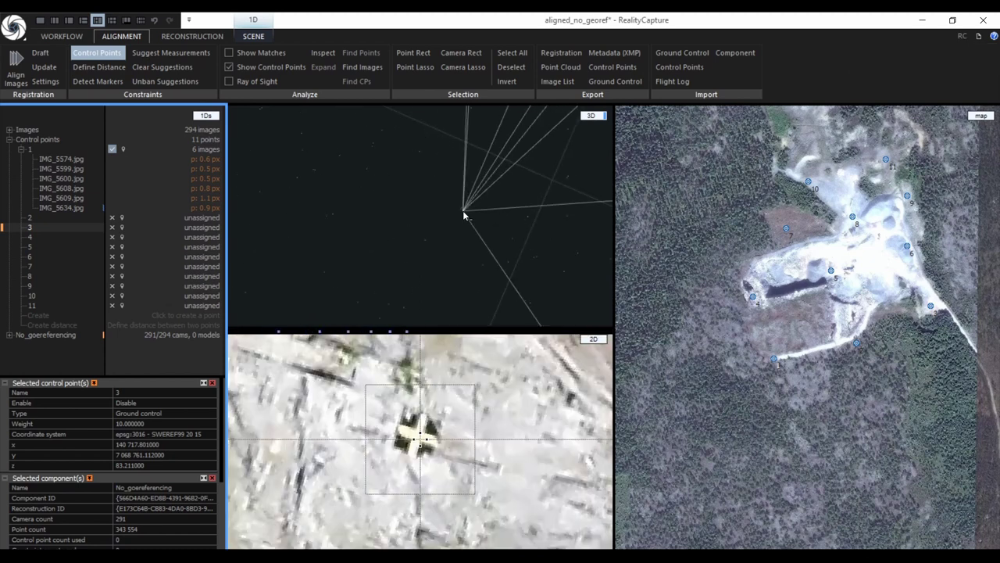
# Step: Measure control point 3 at the centre of the yellow cross in IMG_5753, 5754, 5772, 5773, 5774, 5775, 5788 and 5789
pyautogui.click(76, 242)
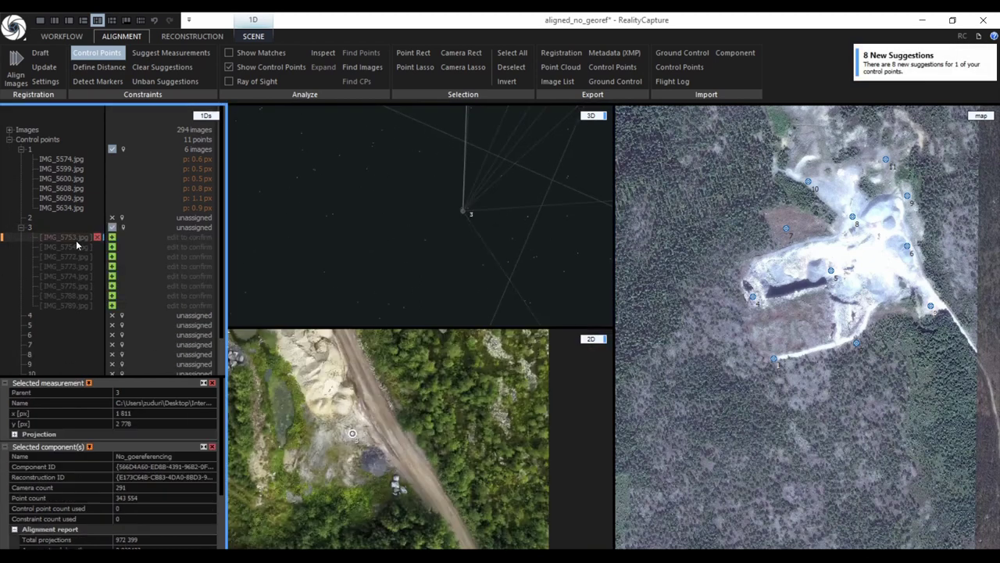
pyautogui.click(353, 436)
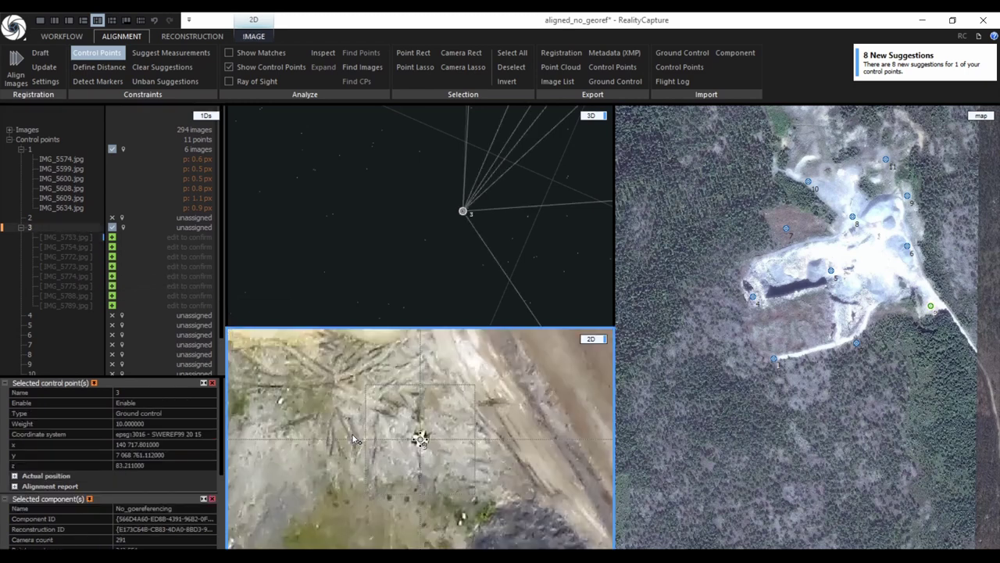
pyautogui.click(354, 439)
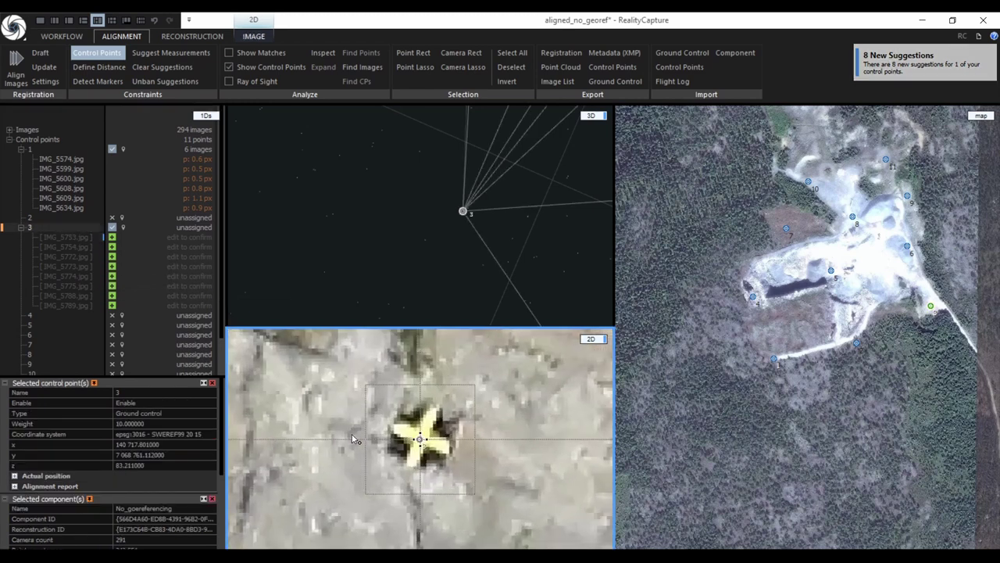
pyautogui.click(359, 440)
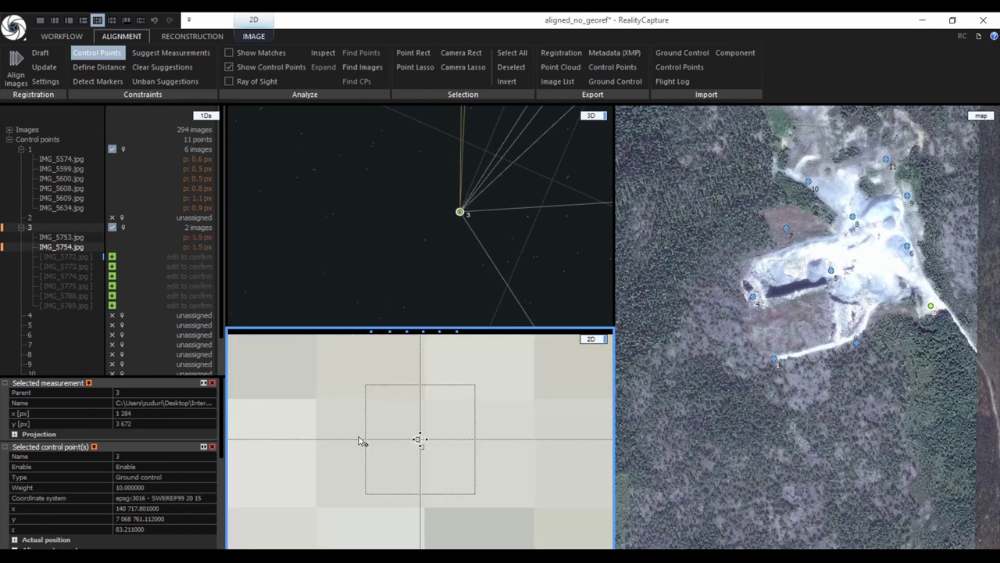
pyautogui.click(359, 441)
pyautogui.click(362, 435)
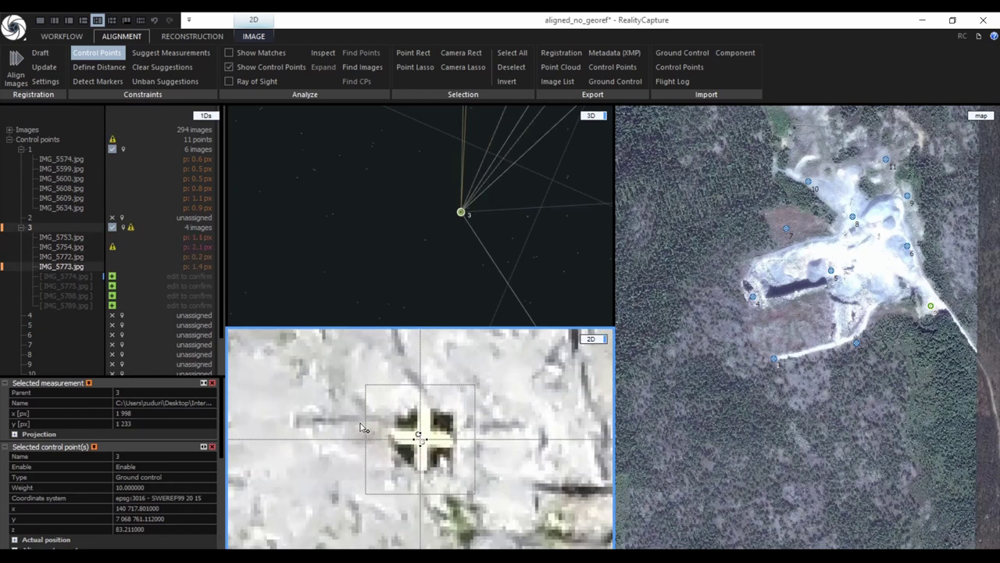
pyautogui.click(361, 429)
pyautogui.click(358, 423)
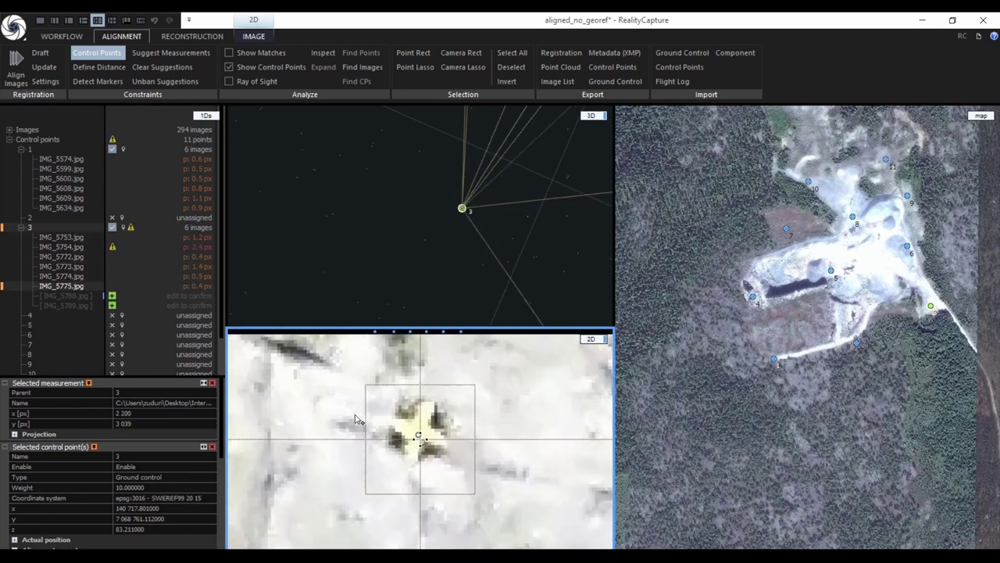
pyautogui.click(355, 423)
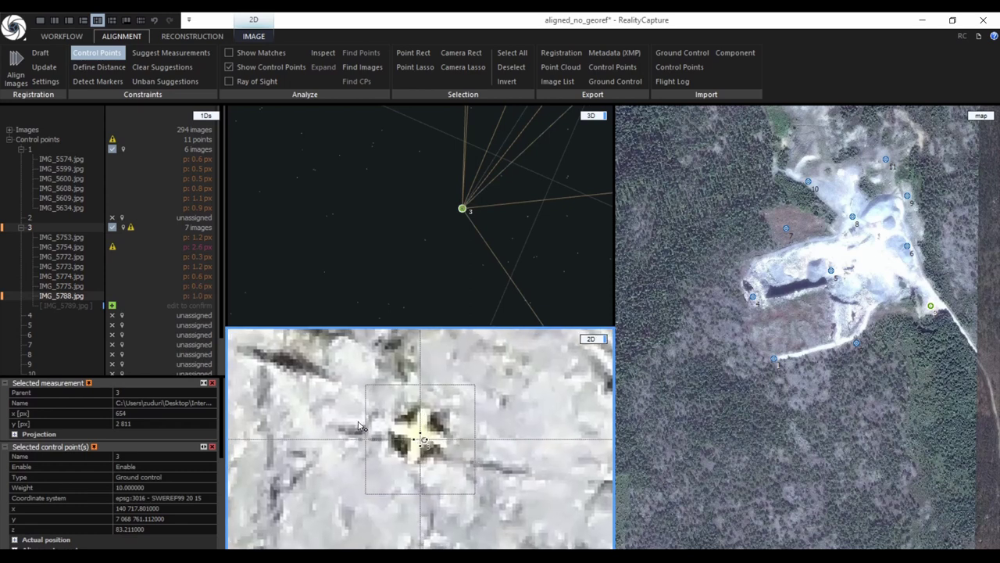
pyautogui.click(361, 430)
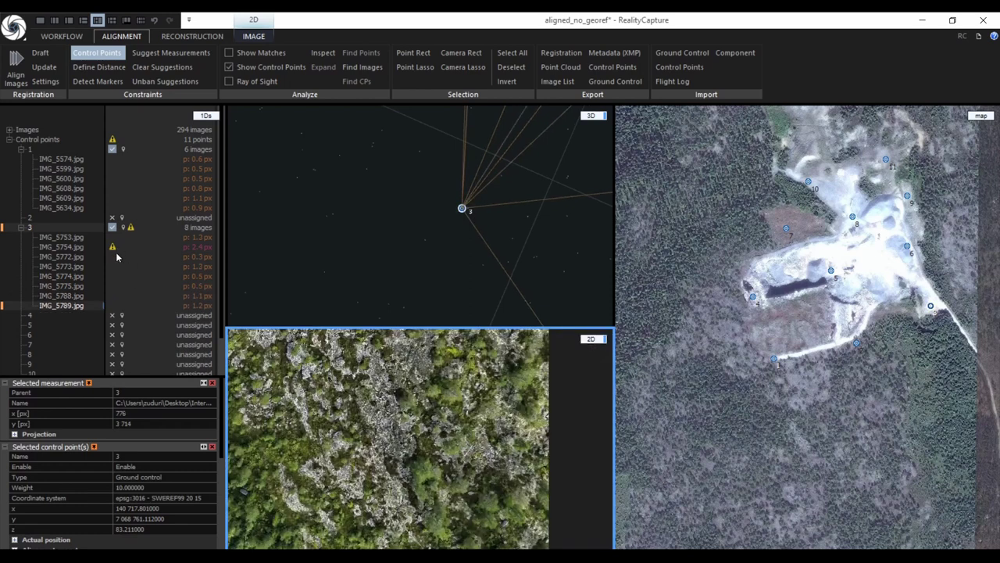
pyautogui.moveTo(114, 248)
# Step: Select control point 10 and place it in the 3D view on its yellow ground cross, located with the image preview
pyautogui.scroll(-2, 74, 243)
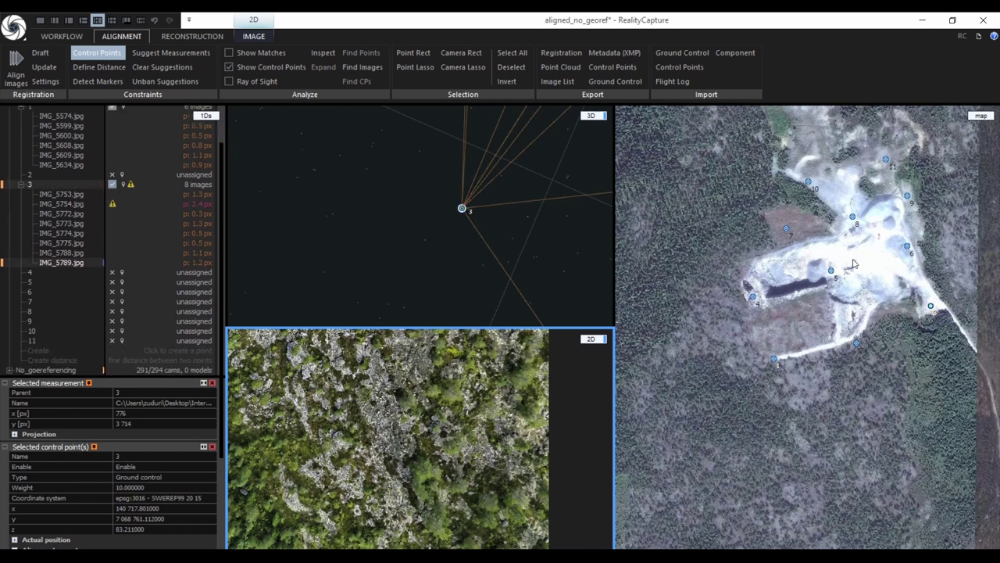
pyautogui.doubleClick(461, 208)
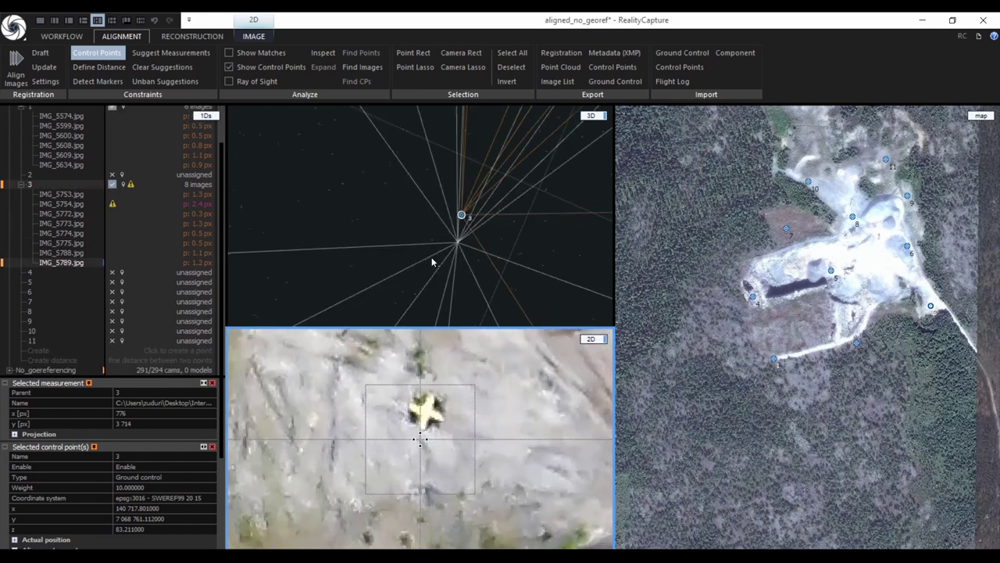
pyautogui.scroll(-10, 424, 241)
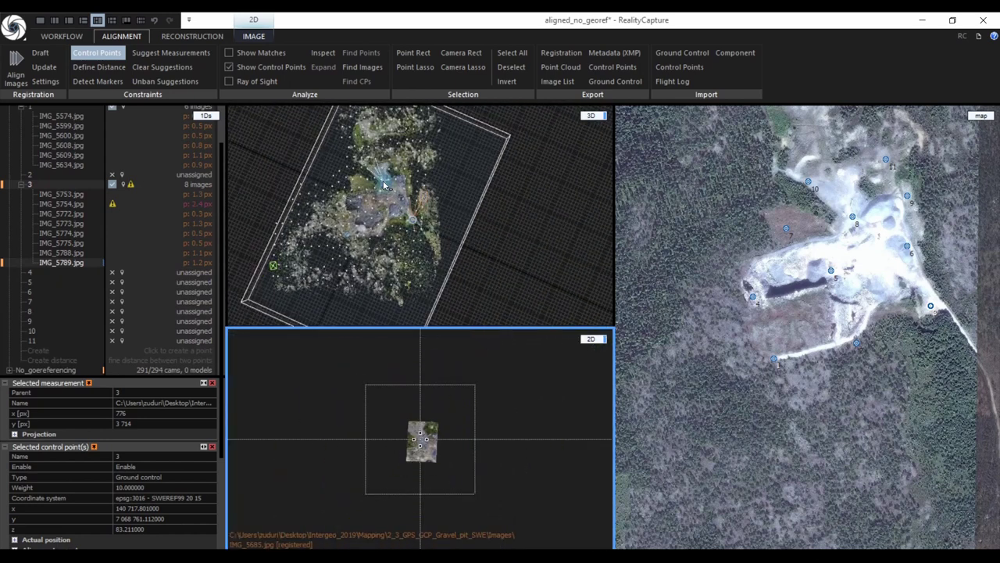
pyautogui.click(95, 331)
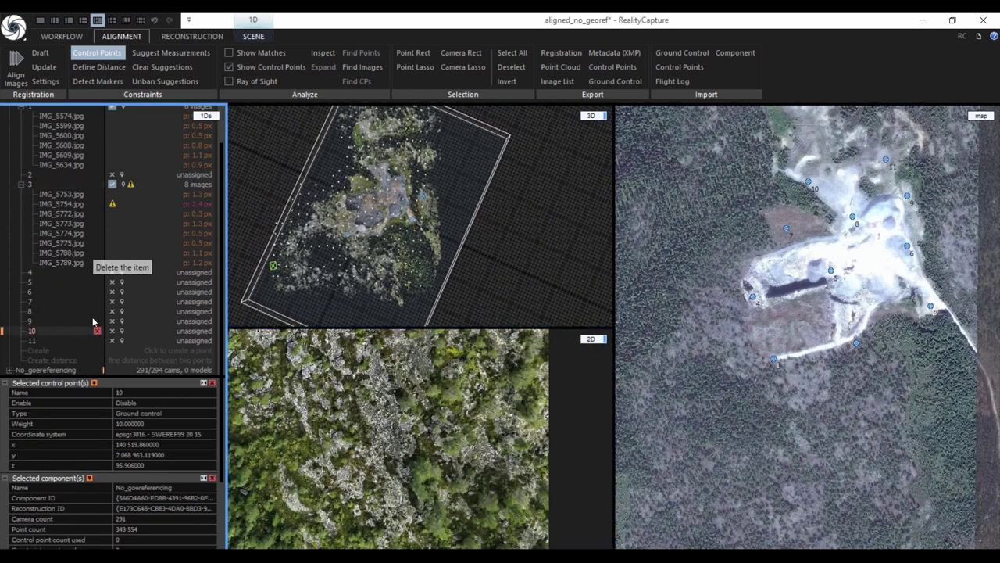
pyautogui.doubleClick(367, 166)
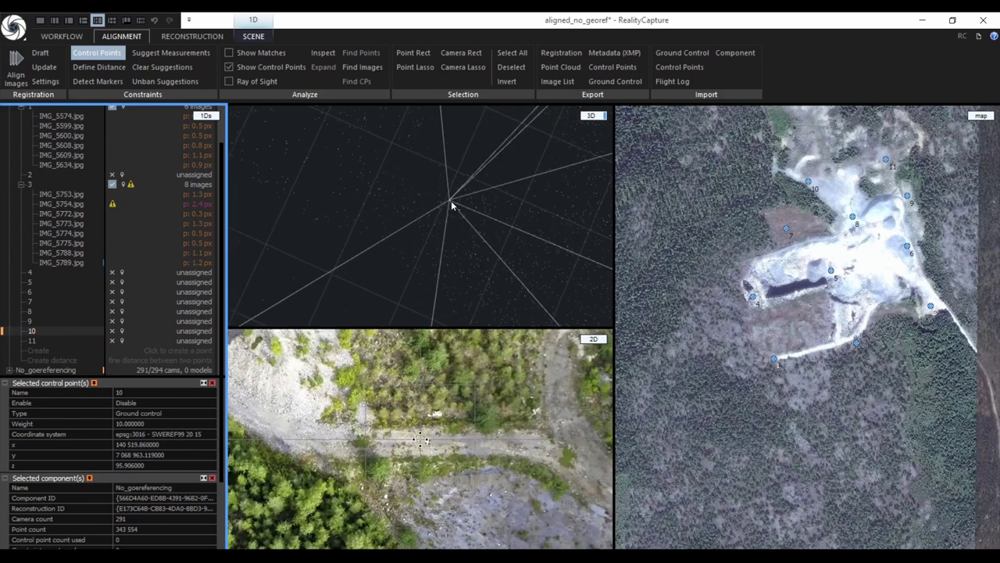
pyautogui.doubleClick(451, 205)
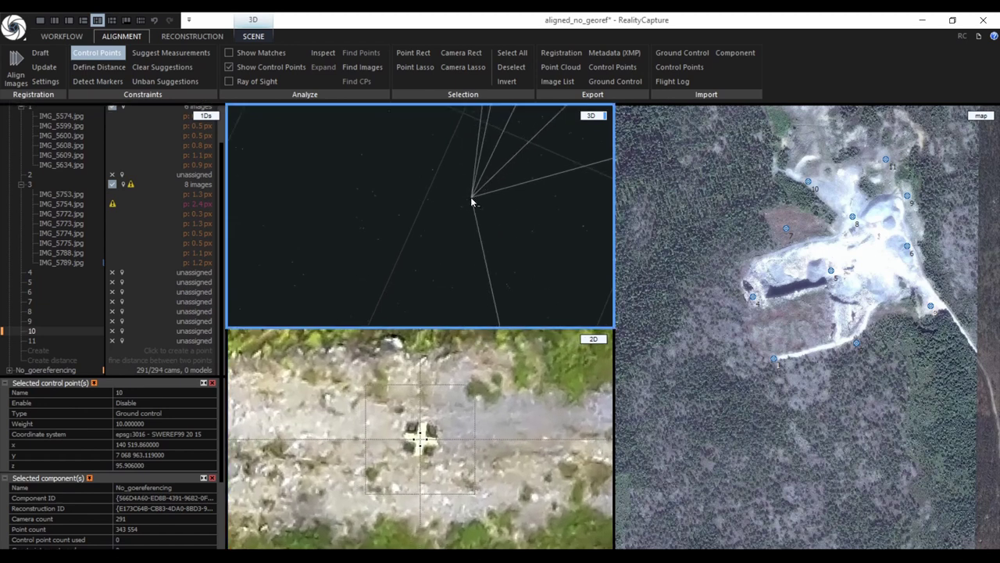
pyautogui.click(471, 202)
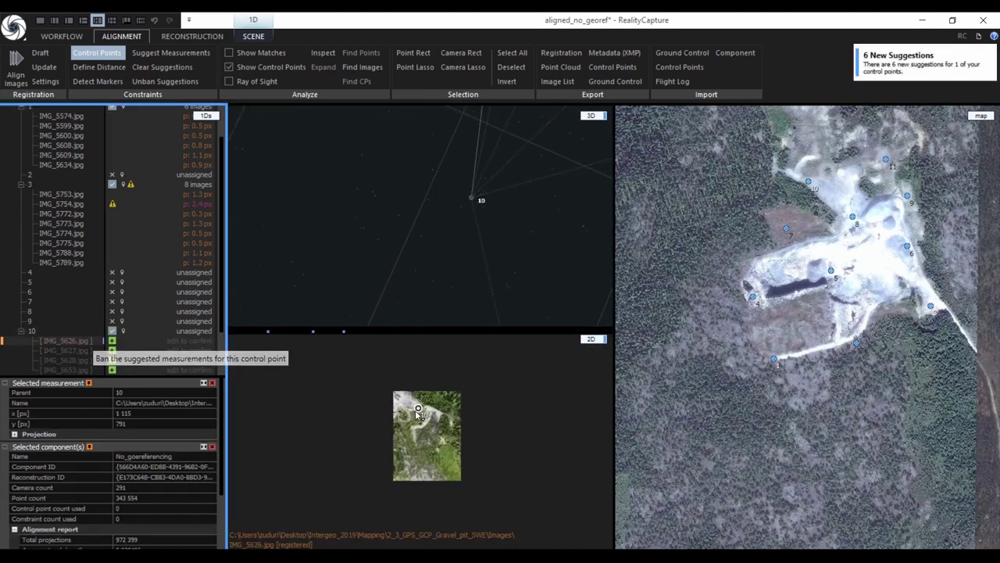
# Step: Measure control point 10 at the centre of the yellow cross in IMG_5626, 5627, 5628, 5653, 5662 and 5663
pyautogui.scroll(5, 418, 410)
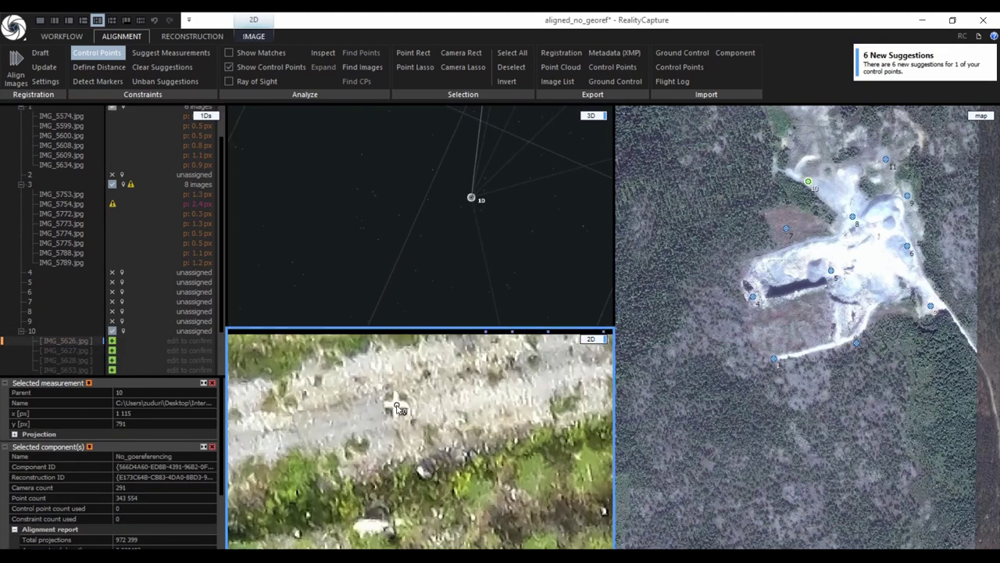
pyautogui.scroll(3, 397, 407)
pyautogui.click(399, 406)
pyautogui.scroll(2, 401, 412)
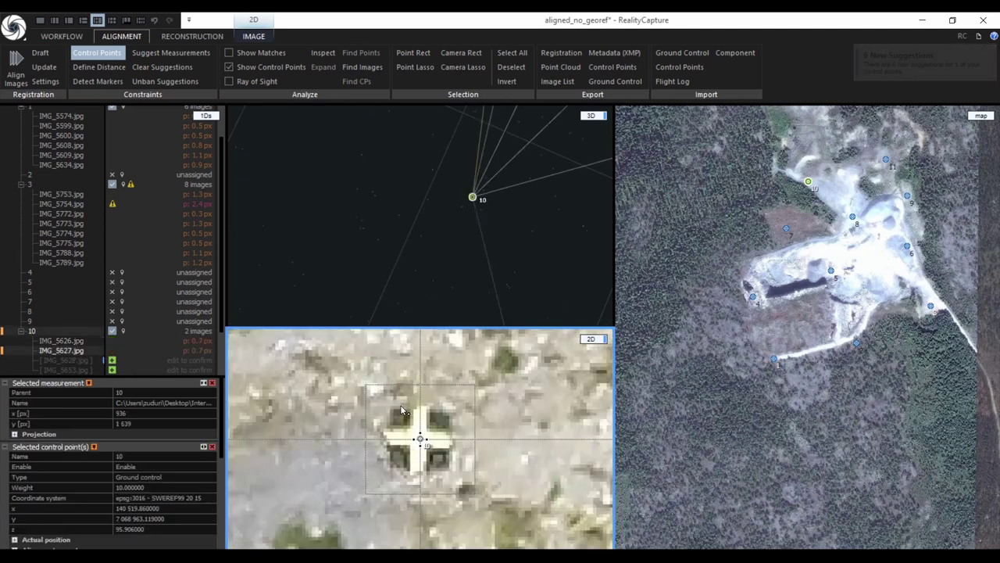
pyautogui.click(403, 407)
pyautogui.click(402, 405)
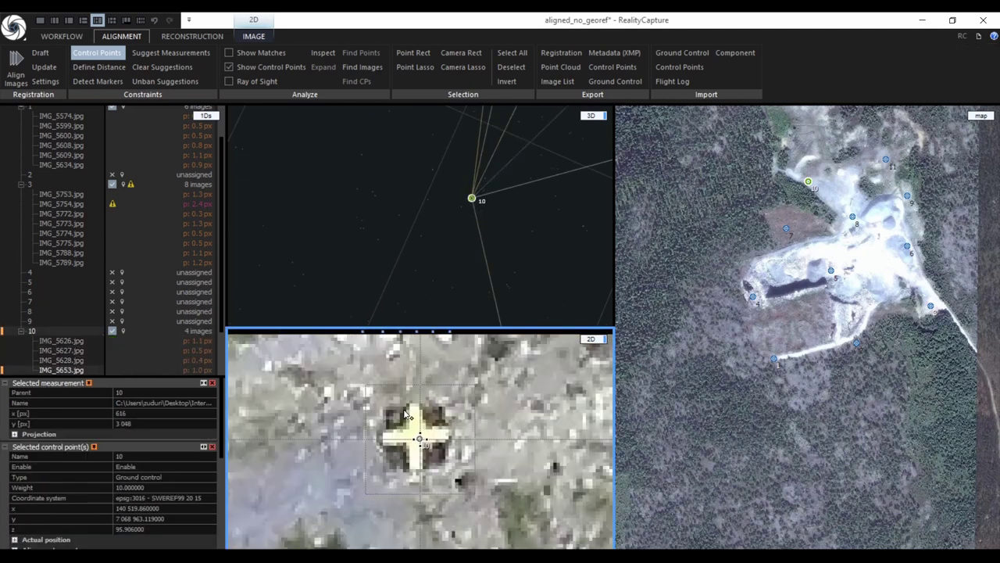
pyautogui.click(407, 415)
pyautogui.click(409, 415)
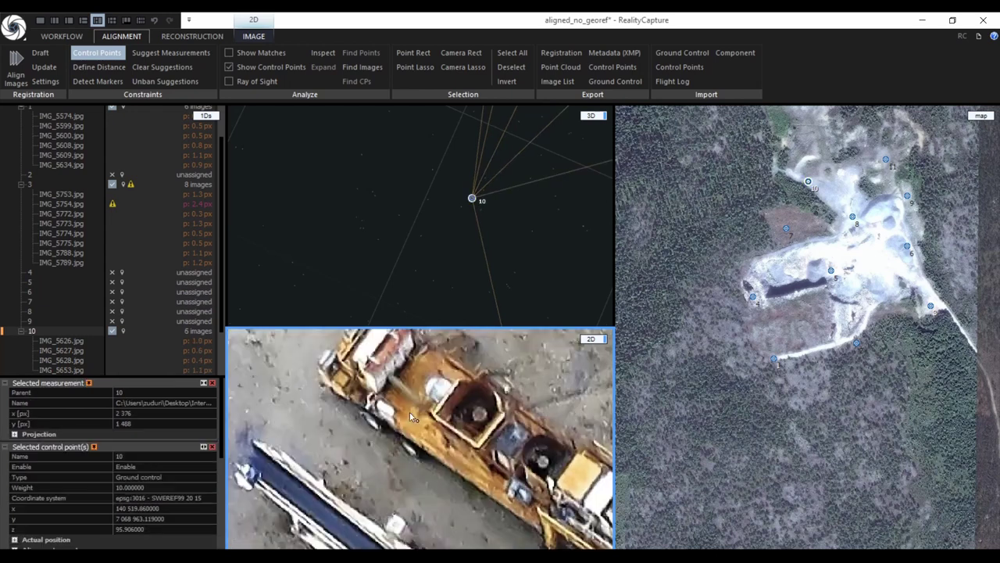
# Step: Exit the Control Points tool, update the component with the measured ground control points and collapse control point 10's image list
pyautogui.scroll(2, 51, 328)
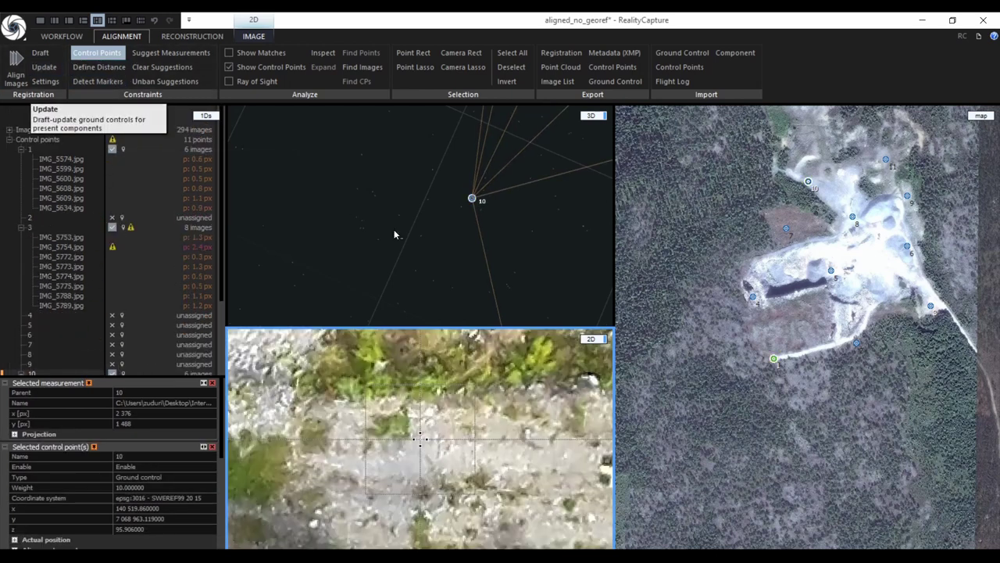
pyautogui.click(435, 219)
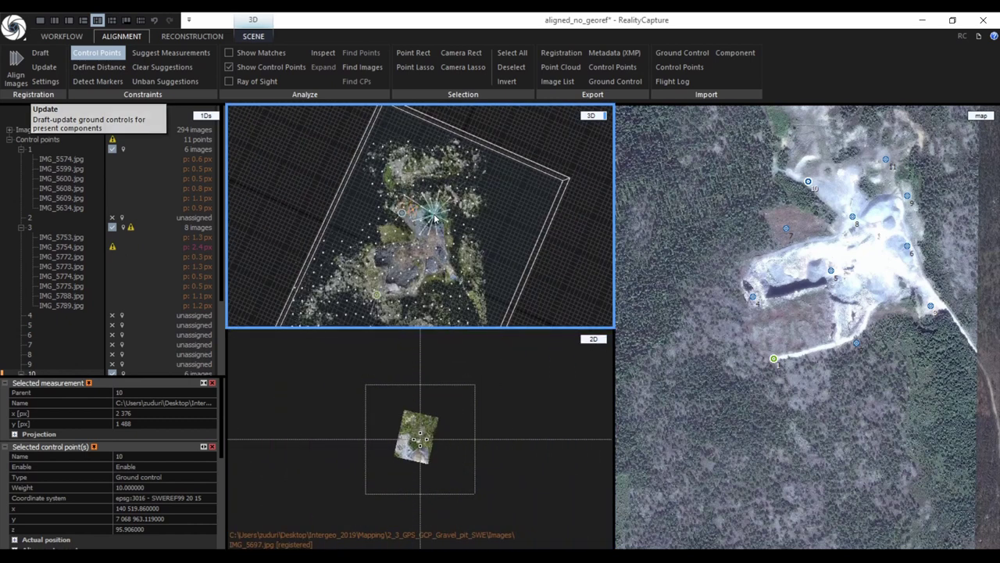
pyautogui.click(435, 218)
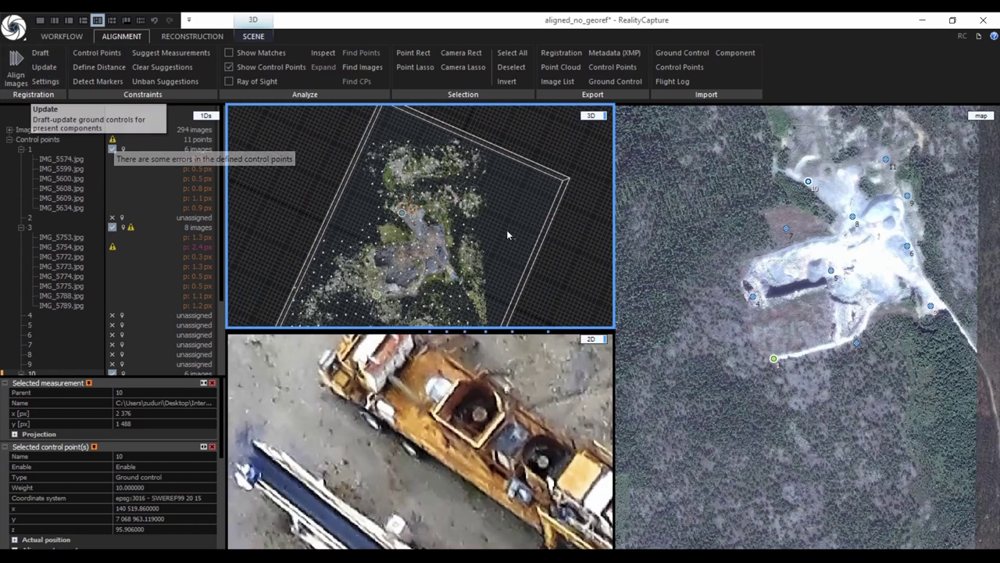
pyautogui.click(45, 69)
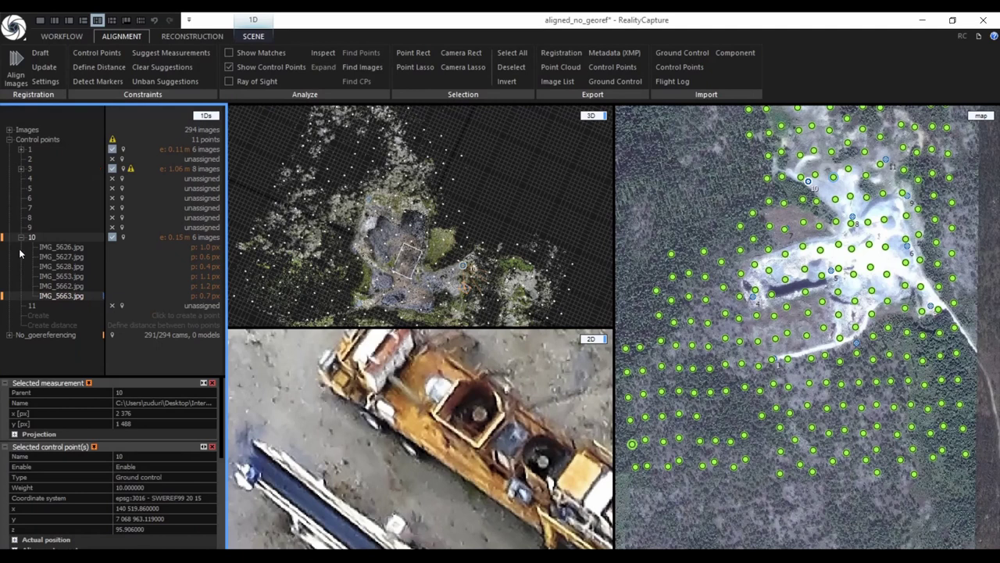
pyautogui.click(20, 237)
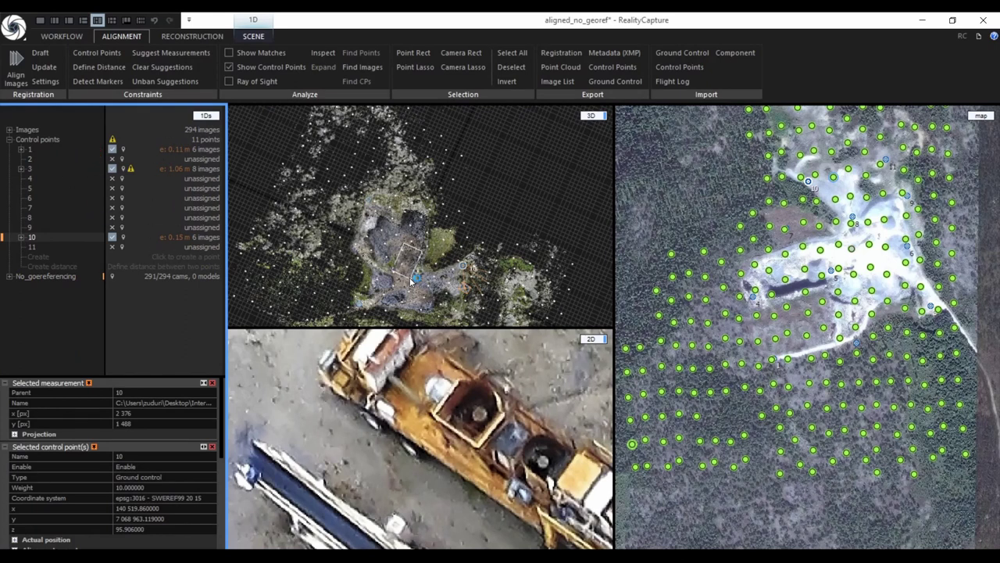
# Step: Select all 11 control points and generate suggested measurements for them
pyautogui.scroll(3, 391, 201)
pyautogui.moveTo(391, 201); pyautogui.dragTo(260, 177)
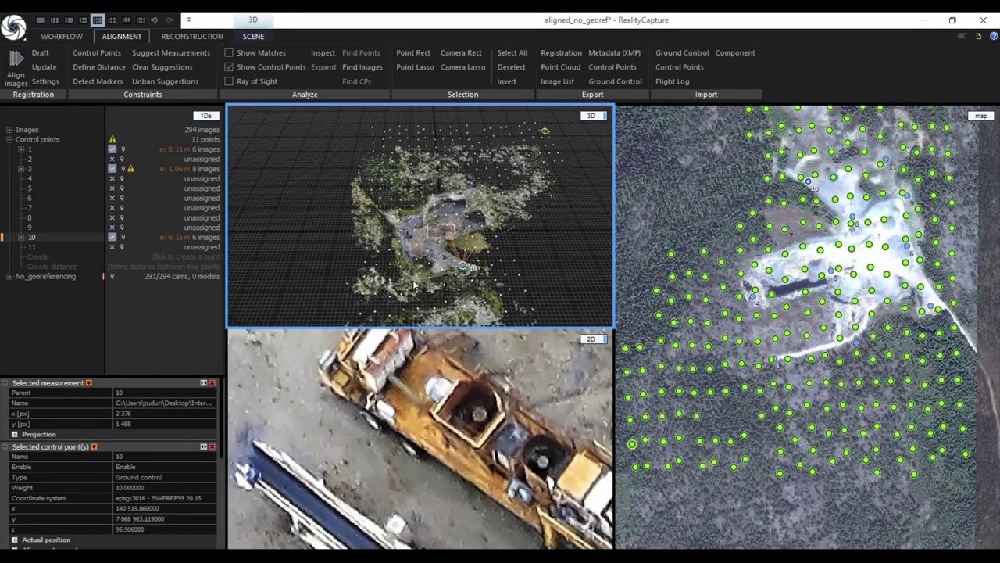
pyautogui.click(58, 150)
pyautogui.hotkey('ctrl', 'a')
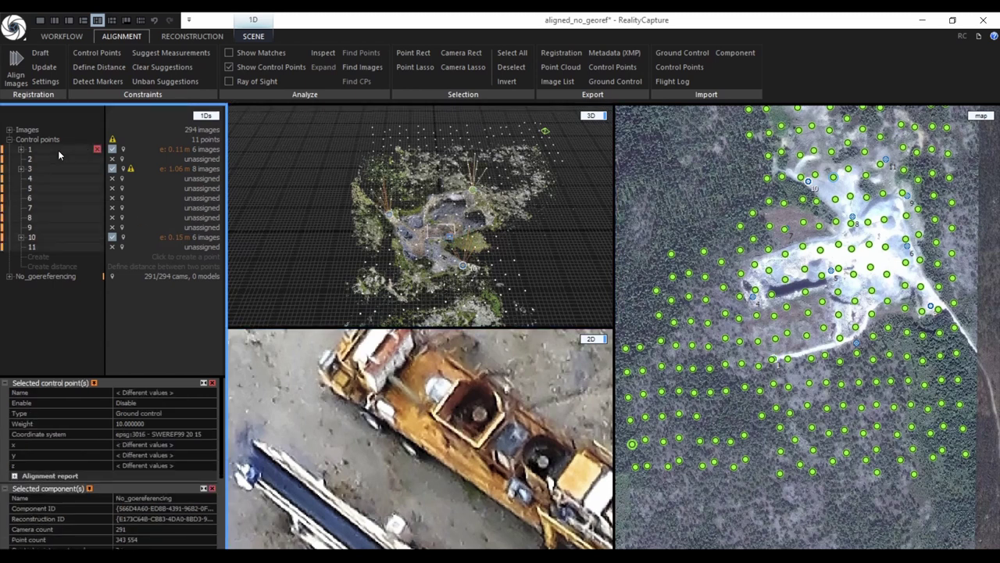
pyautogui.click(173, 55)
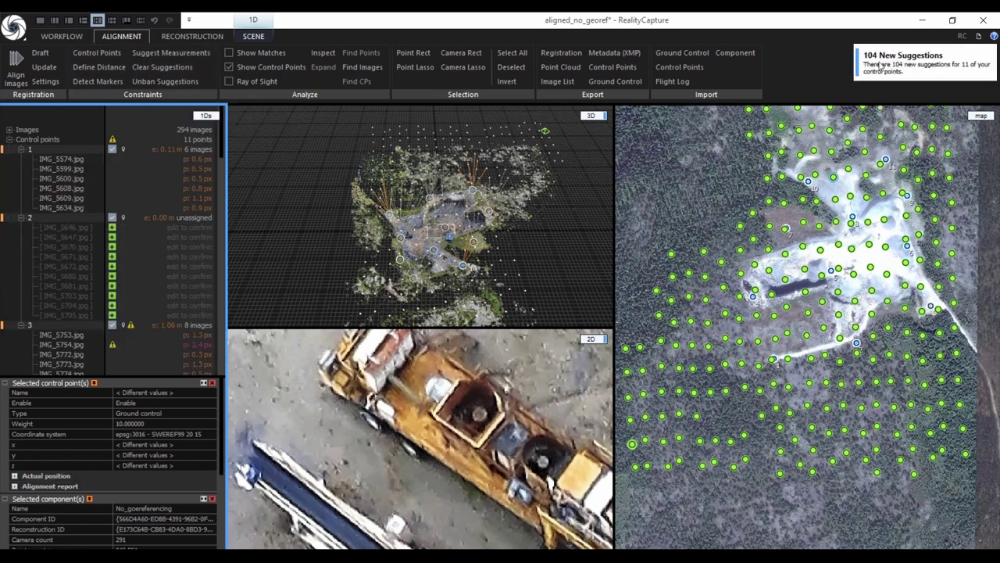
# Step: Inspect the suggested measurement of control point 2 in IMG_5647 and collapse that point's image list
pyautogui.click(66, 236)
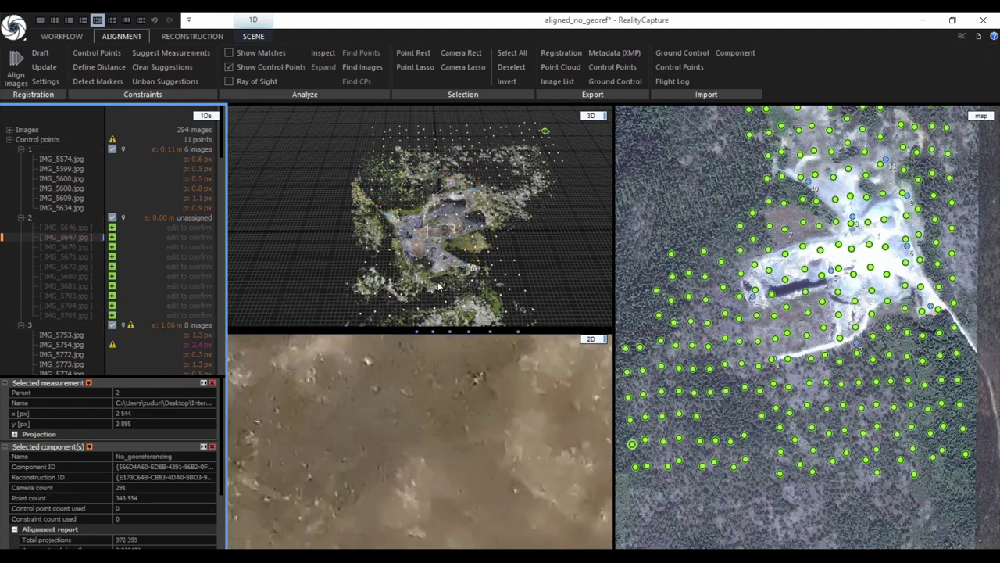
pyautogui.scroll(-5, 399, 433)
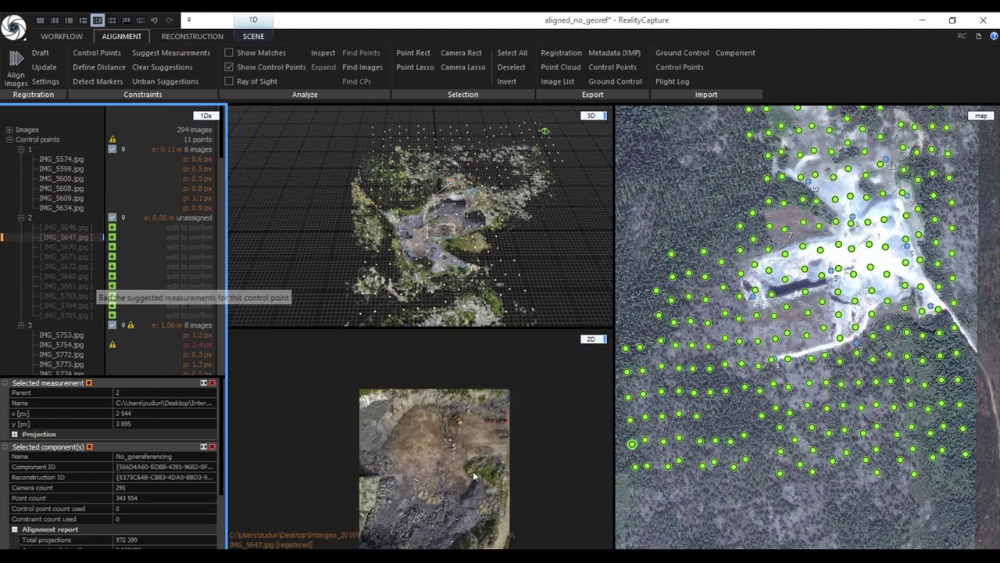
pyautogui.scroll(5, 478, 520)
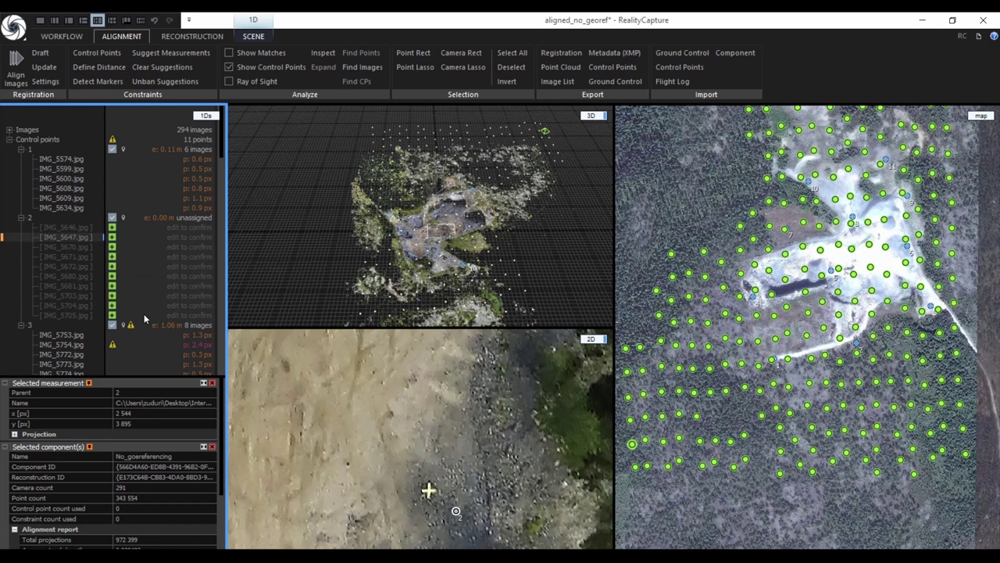
pyautogui.click(21, 219)
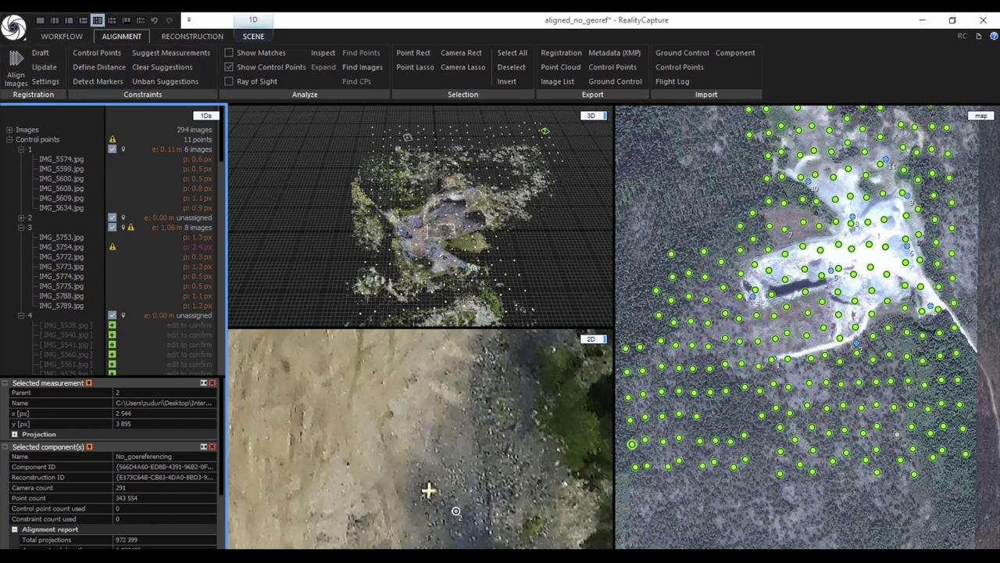
# Step: Open the project aligned_mesh.rcproj, change to the layout with one large 3D view and look over the gravel pit mesh
pyautogui.hotkey('ctrl', 'o')
pyautogui.doubleClick(352, 347)
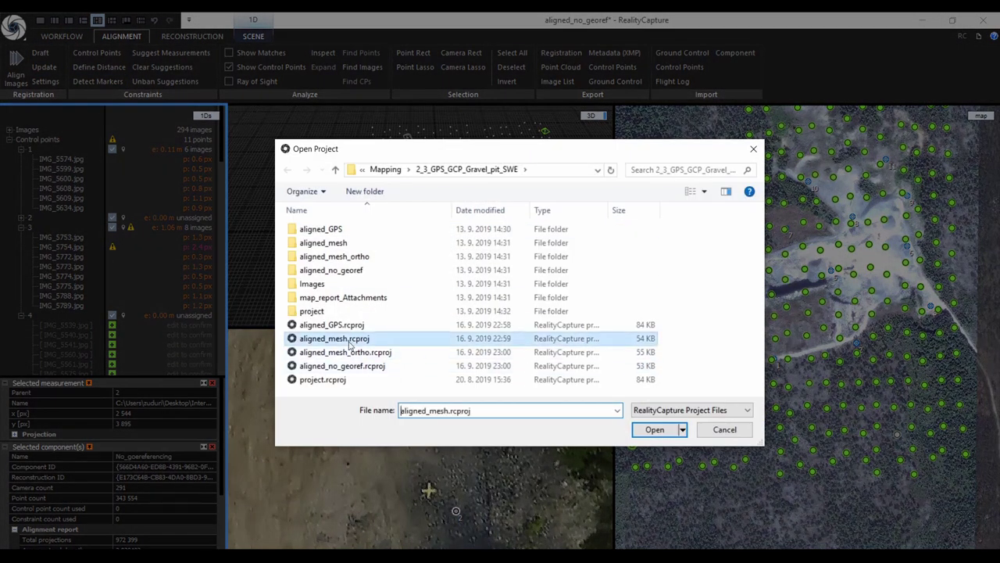
pyautogui.click(599, 352)
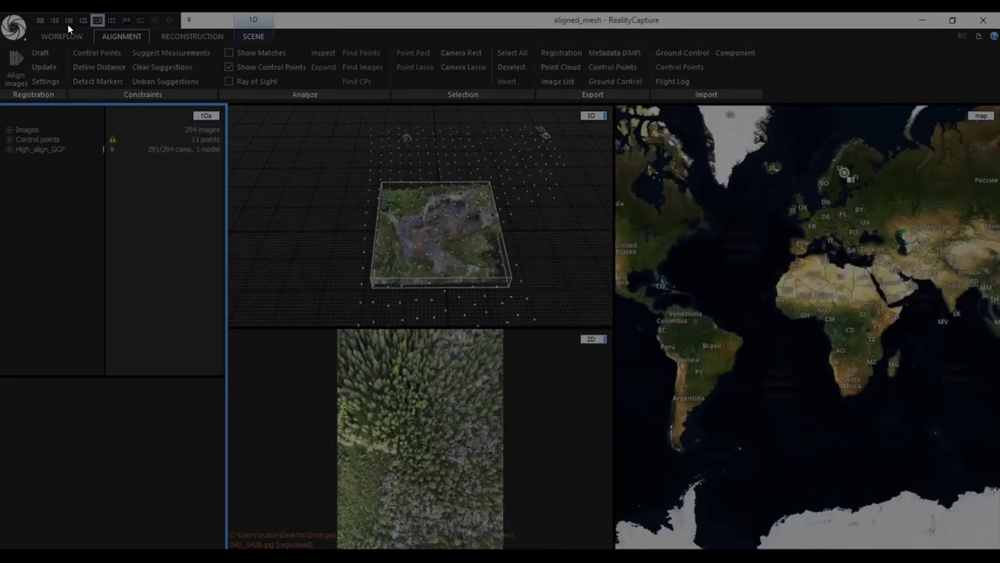
pyautogui.click(68, 21)
pyautogui.click(588, 298)
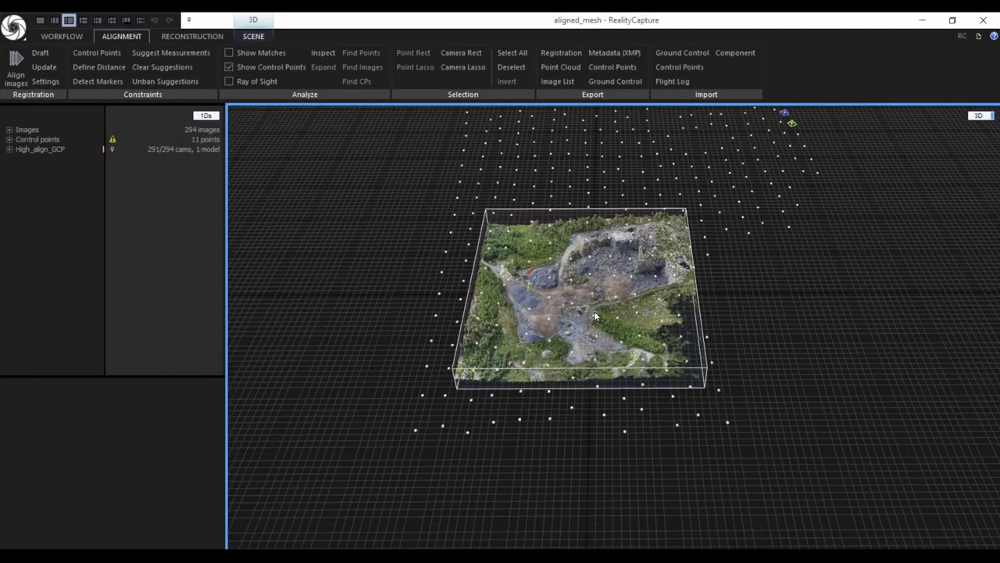
pyautogui.scroll(-5, 588, 298)
pyautogui.moveTo(588, 298); pyautogui.dragTo(619, 334)
pyautogui.scroll(4, 588, 340)
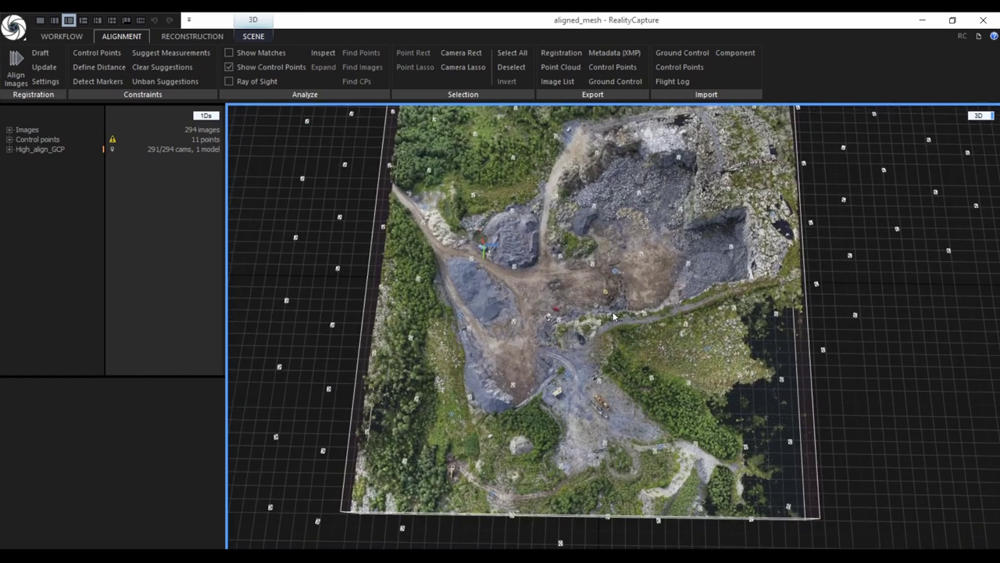
# Step: Select the Normal_detail model in the High_align_GCP component and examine its report, including the overall processing time
pyautogui.click(9, 148)
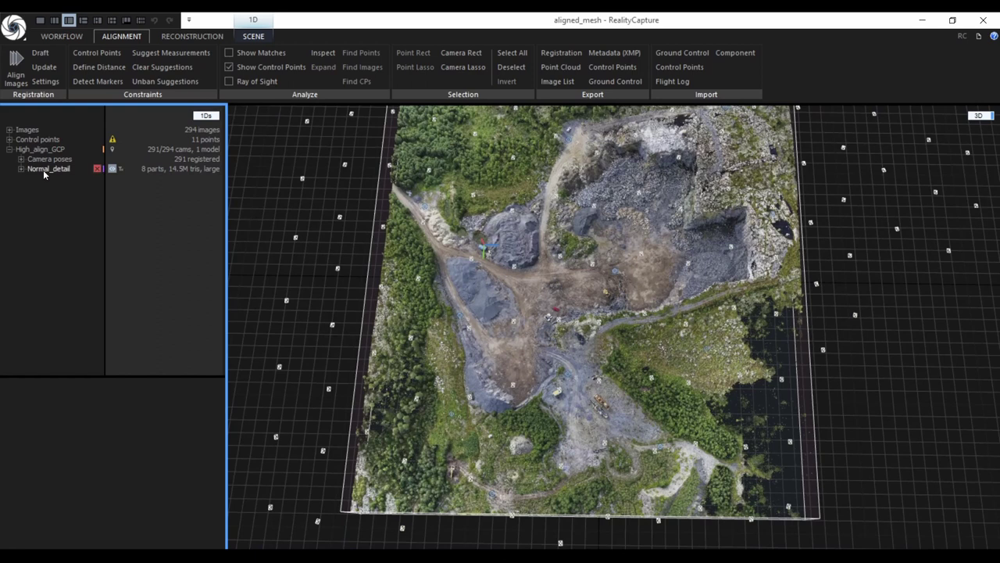
pyautogui.click(43, 169)
pyautogui.moveTo(133, 378); pyautogui.dragTo(133, 304)
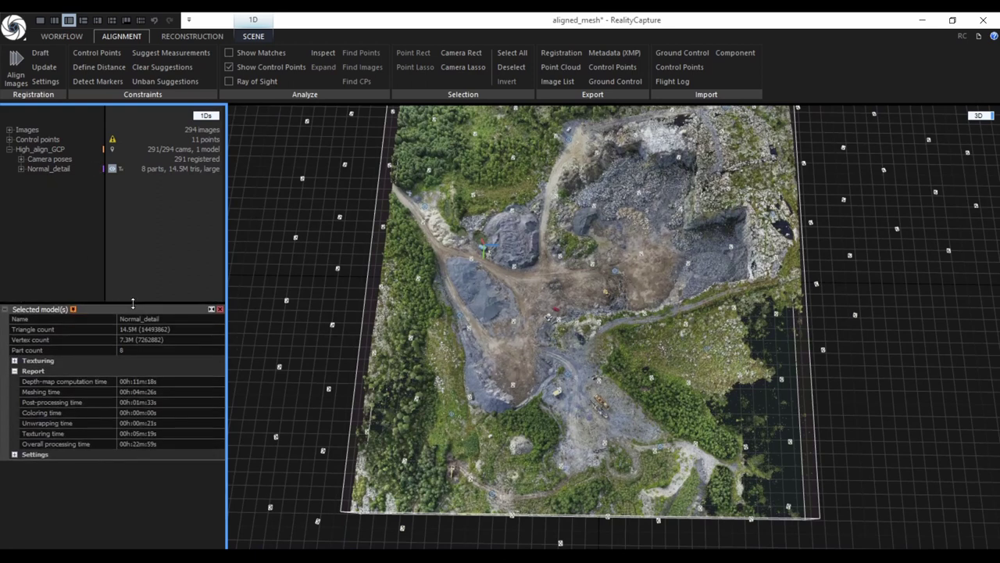
pyautogui.click(163, 443)
pyautogui.moveTo(162, 443); pyautogui.dragTo(134, 445)
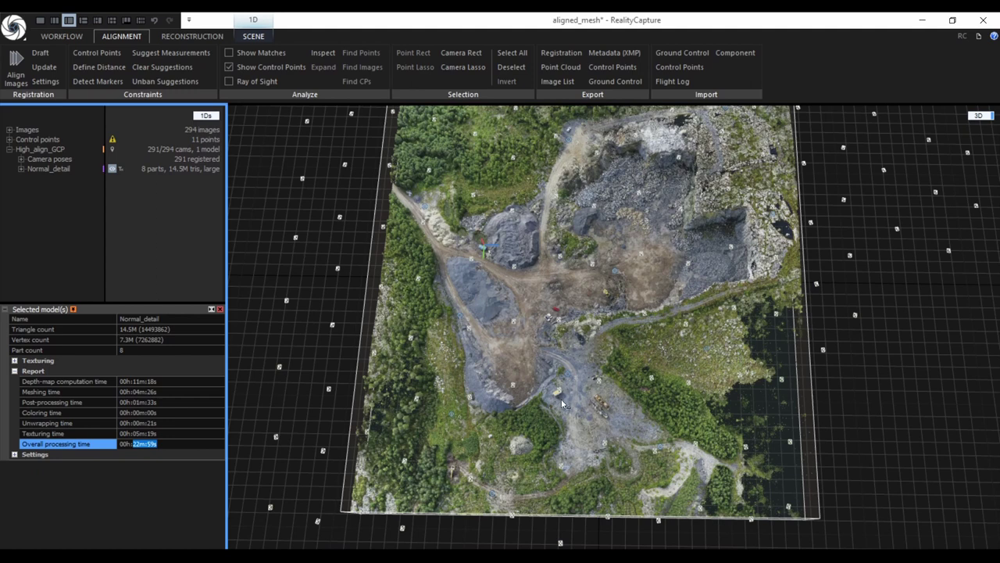
pyautogui.moveTo(573, 402); pyautogui.dragTo(580, 405)
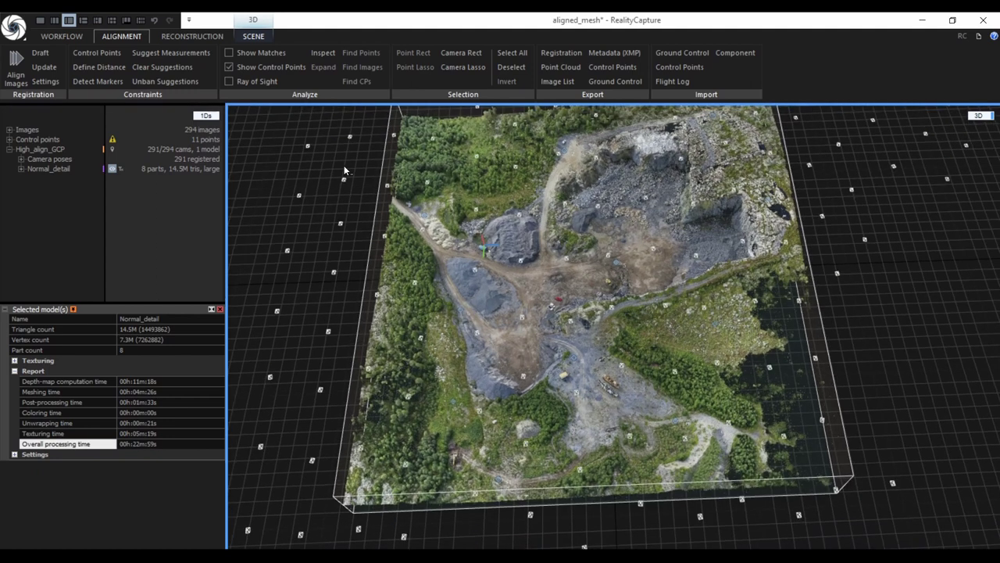
# Step: Start the Ortho Projection tool on the model and tighten two edges of its region to about 2350 x 2475 pixels
pyautogui.click(207, 39)
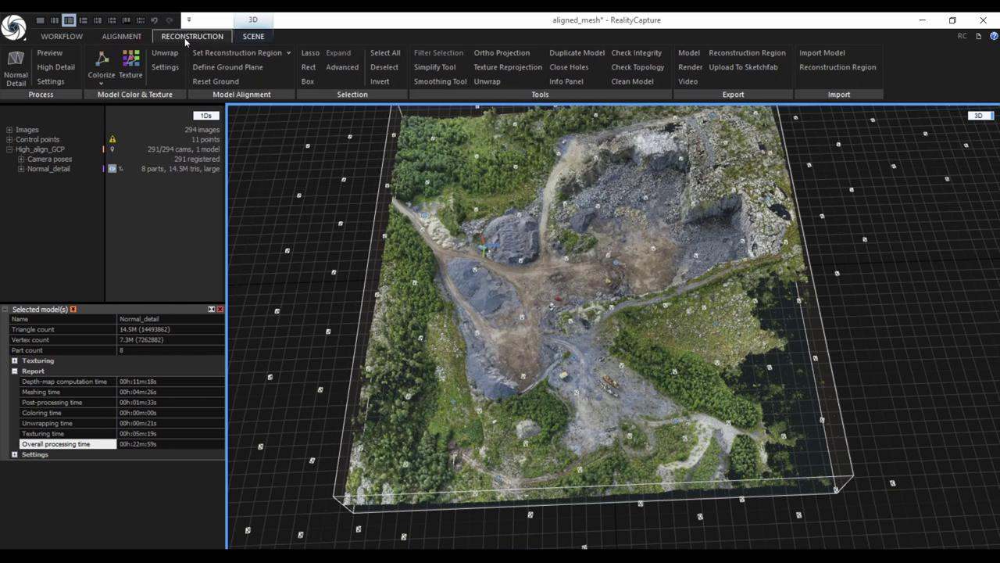
pyautogui.click(489, 53)
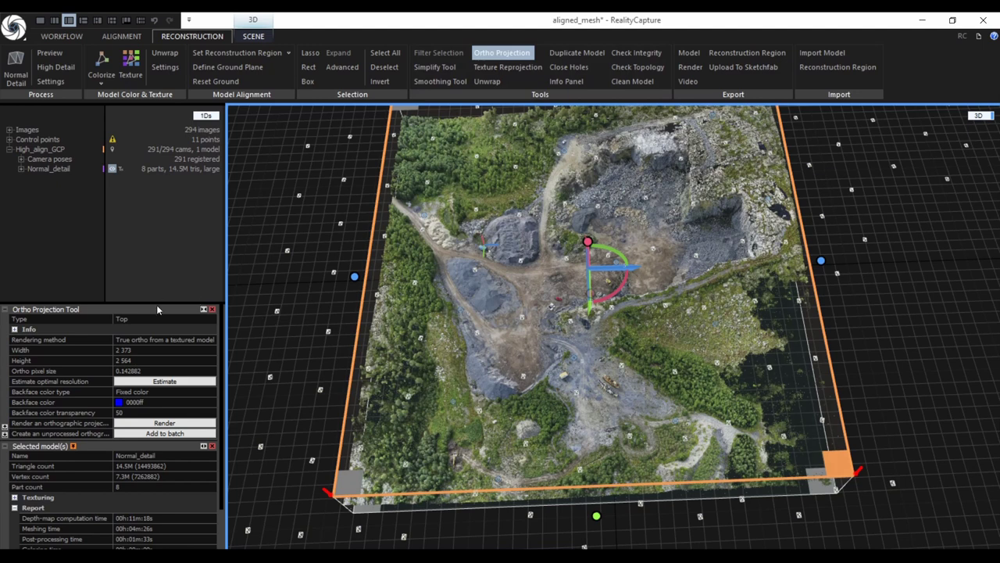
pyautogui.moveTo(155, 304); pyautogui.dragTo(160, 227)
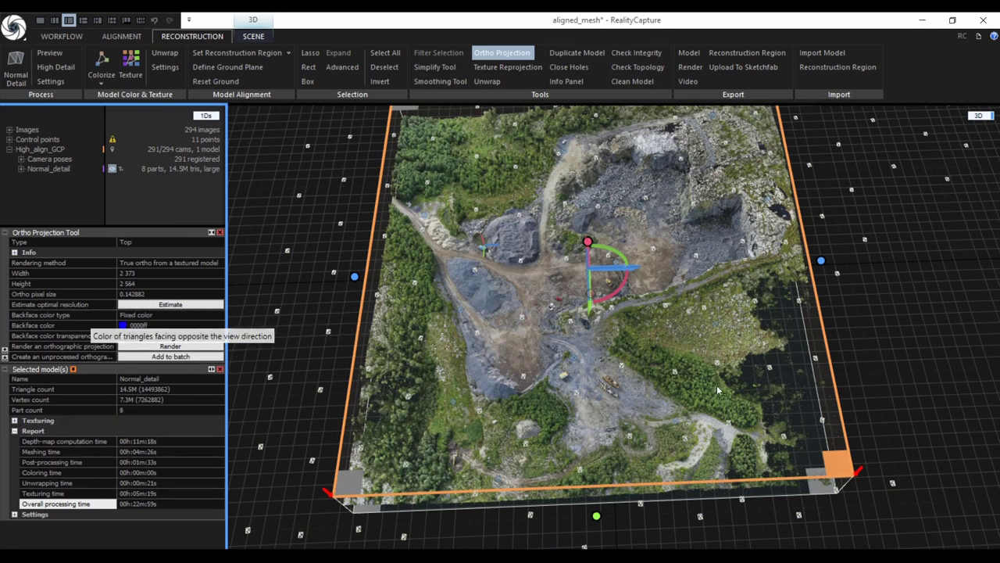
pyautogui.scroll(-5, 579, 397)
pyautogui.scroll(2, 577, 399)
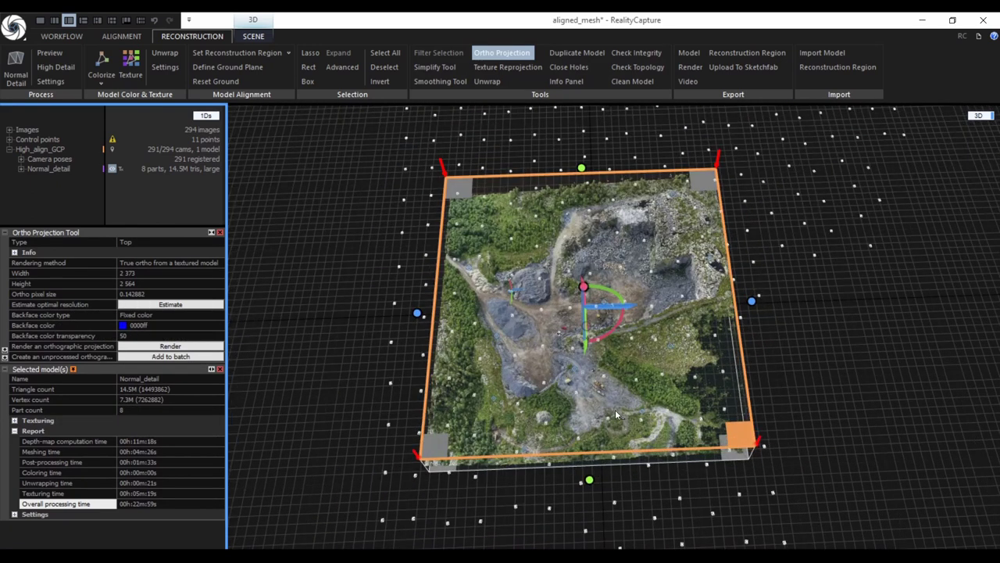
pyautogui.scroll(1, 616, 414)
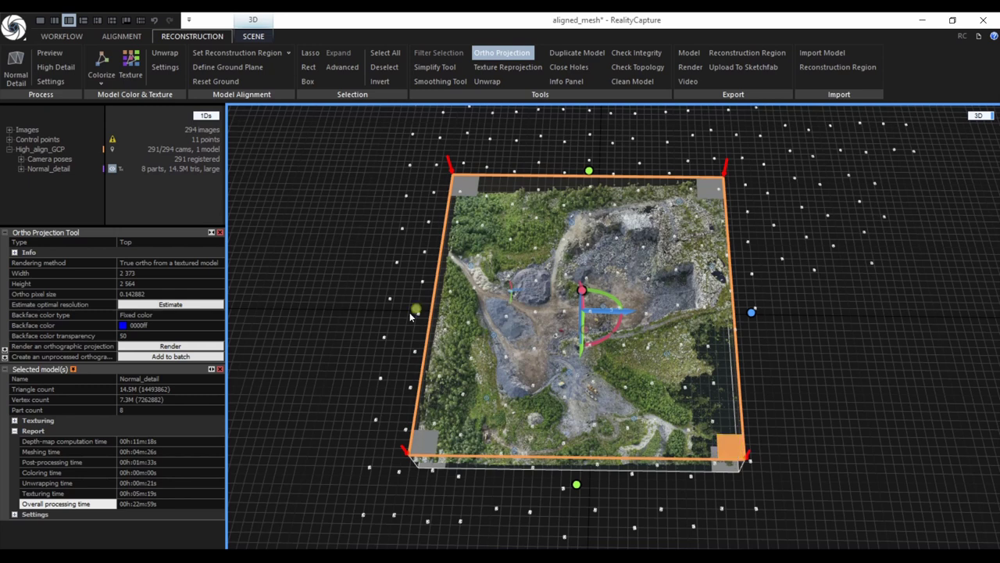
pyautogui.moveTo(416, 311)
pyautogui.mouseDown()
pyautogui.moveTo(493, 324)
pyautogui.moveTo(417, 311)
pyautogui.mouseUp()
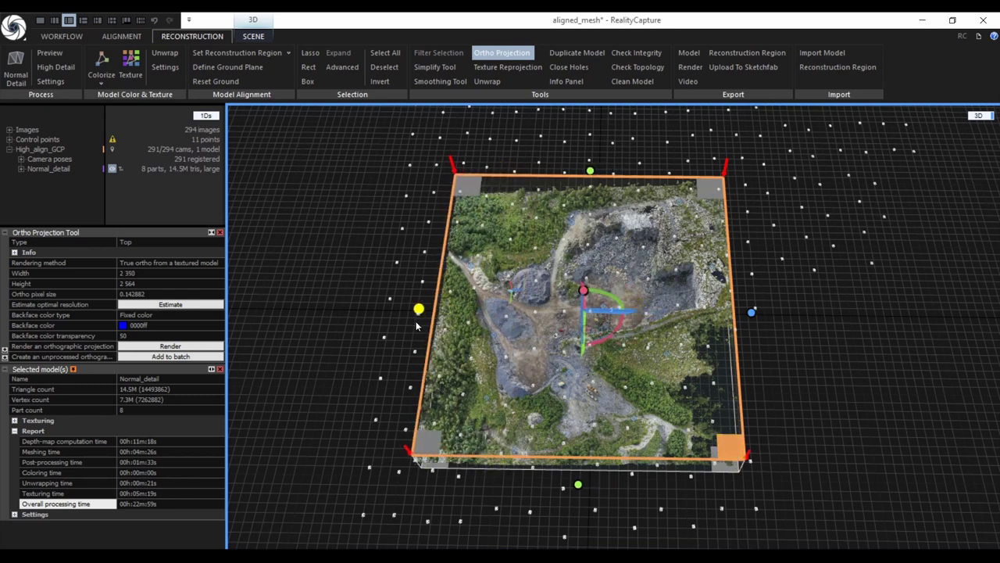
pyautogui.moveTo(592, 180)
pyautogui.mouseDown()
pyautogui.moveTo(590, 196)
pyautogui.moveTo(589, 184)
pyautogui.mouseUp()
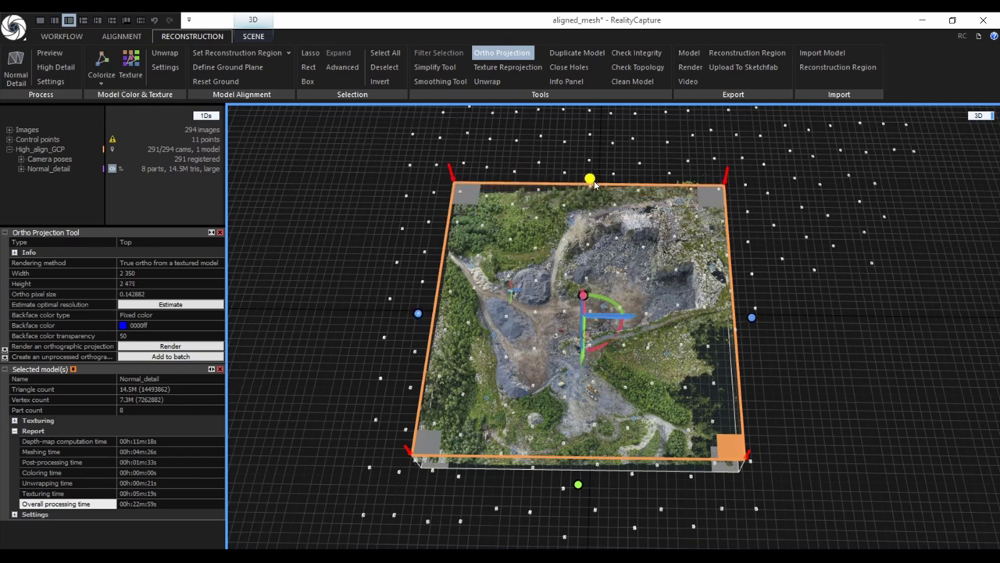
# Step: Expand the ortho projection's info and set the projection type to Map (GPS)
pyautogui.click(14, 253)
pyautogui.click(212, 246)
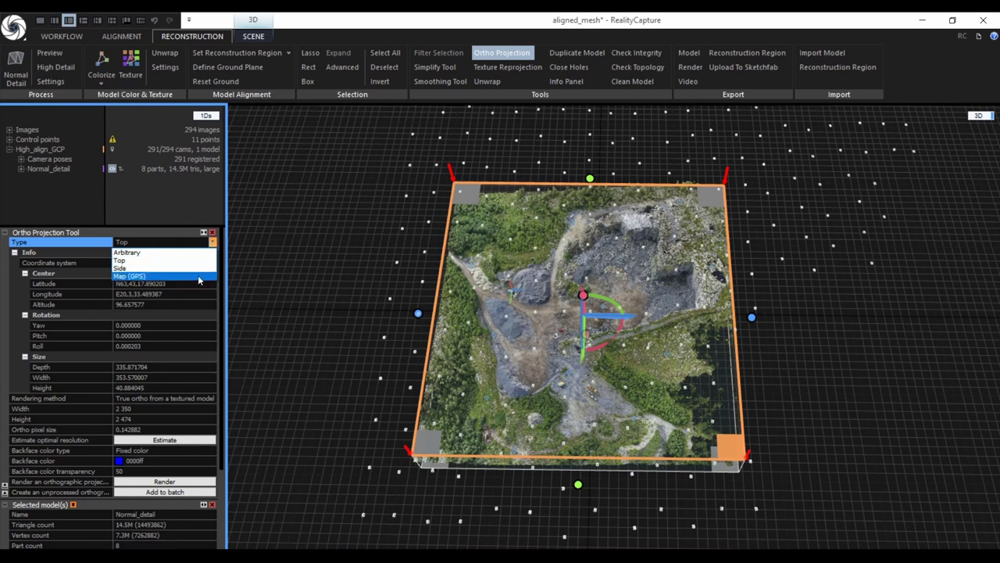
pyautogui.click(198, 277)
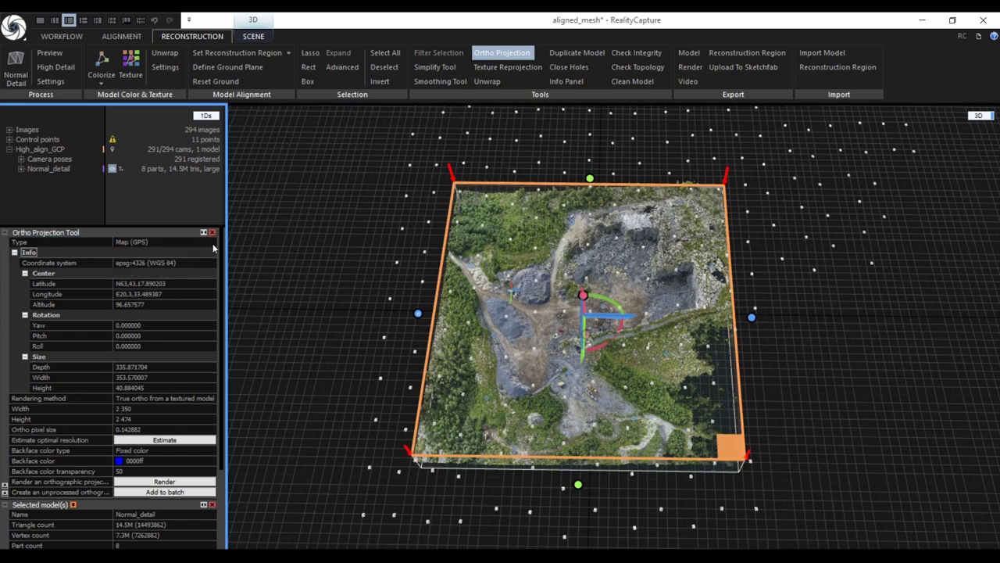
# Step: Try the Side projection type, examine its plane around the model, and set the type to Top
pyautogui.click(212, 246)
pyautogui.click(119, 268)
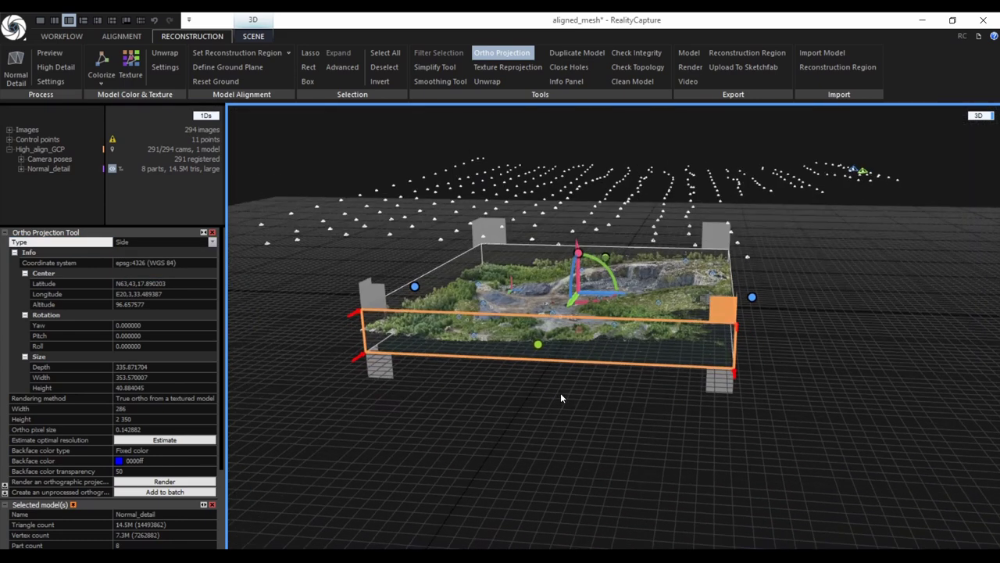
pyautogui.moveTo(560, 398); pyautogui.dragTo(526, 404)
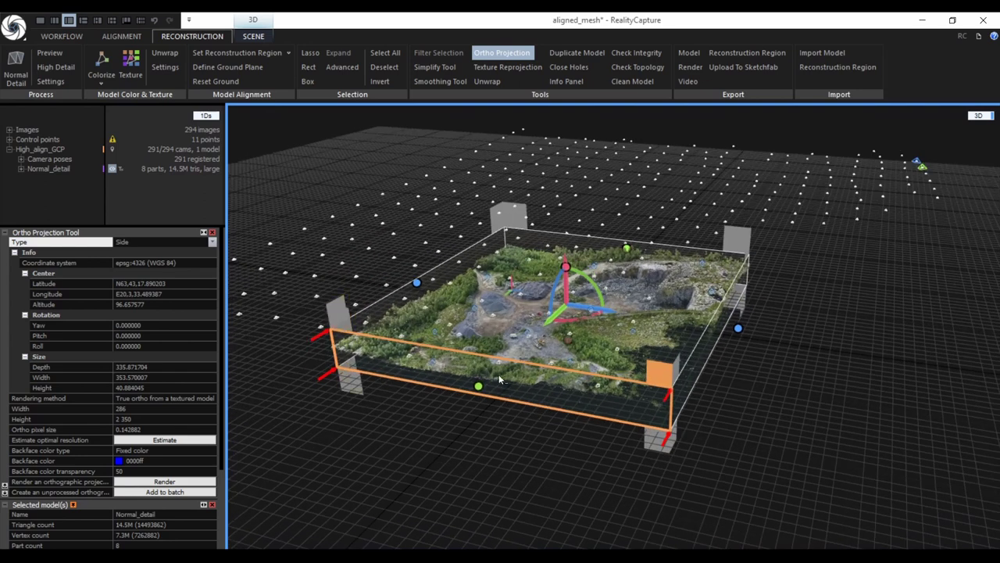
pyautogui.click(213, 242)
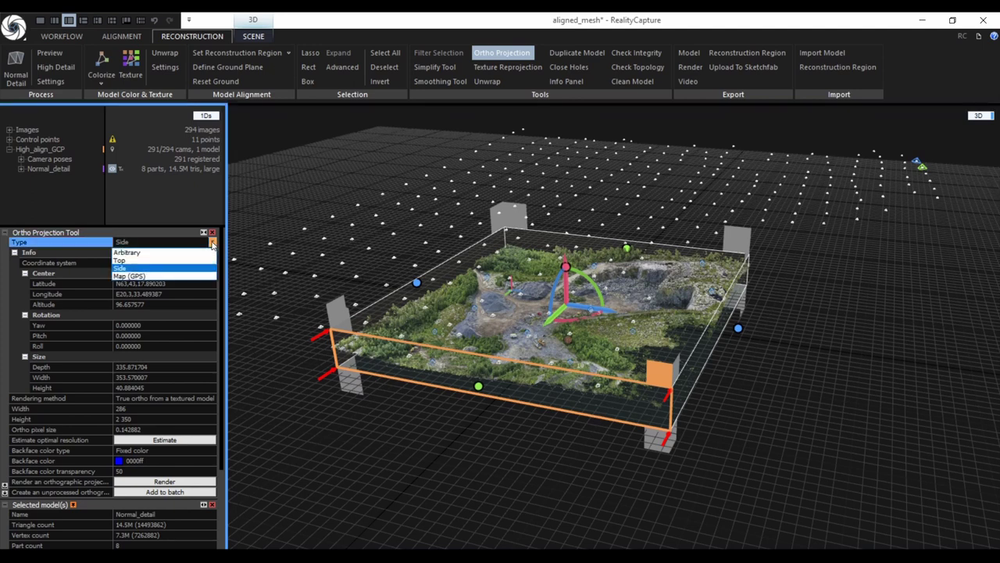
pyautogui.click(204, 270)
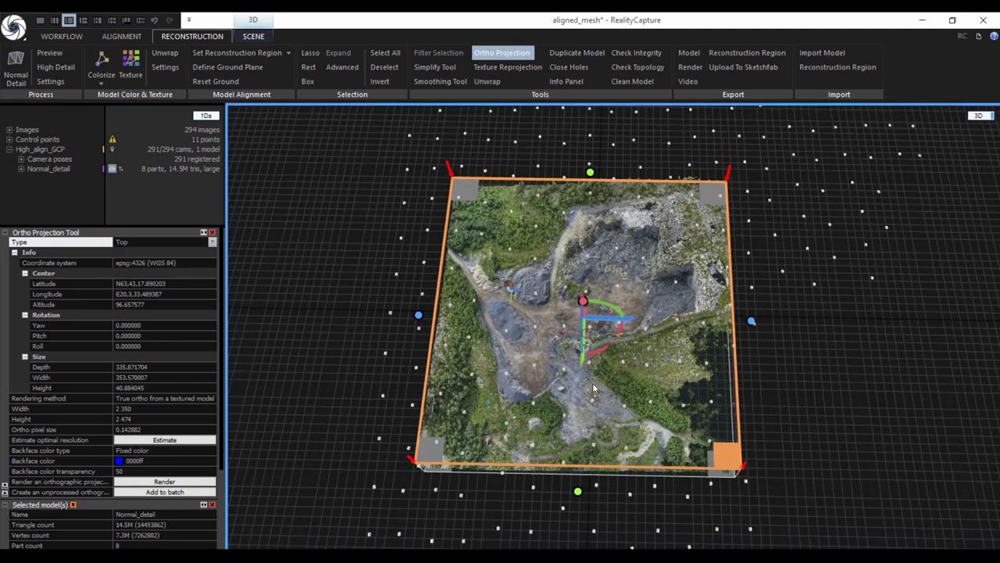
# Step: Set the ortho projection's coordinate system to epsg:4326 GPS (WGS 84)
pyautogui.click(212, 263)
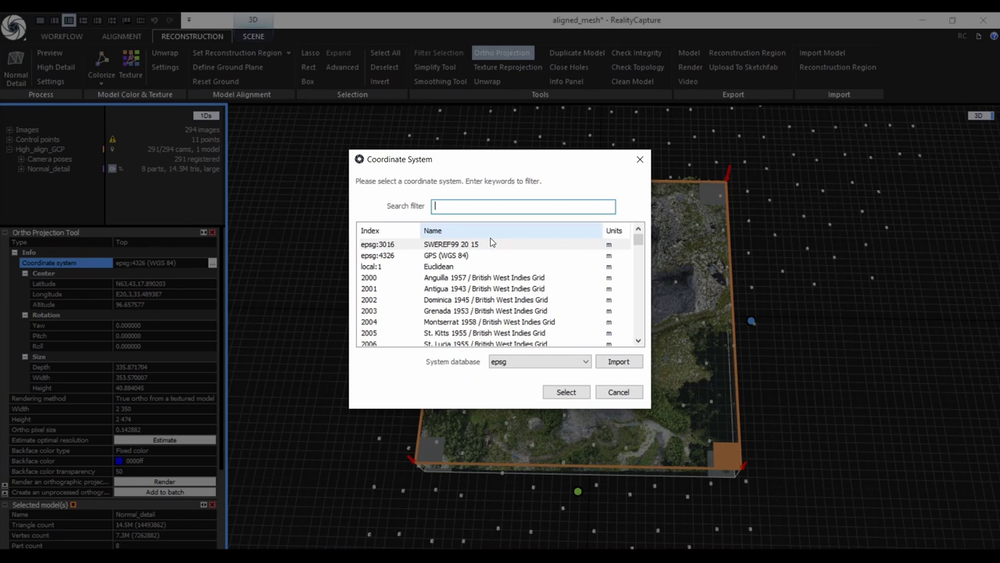
pyautogui.click(454, 260)
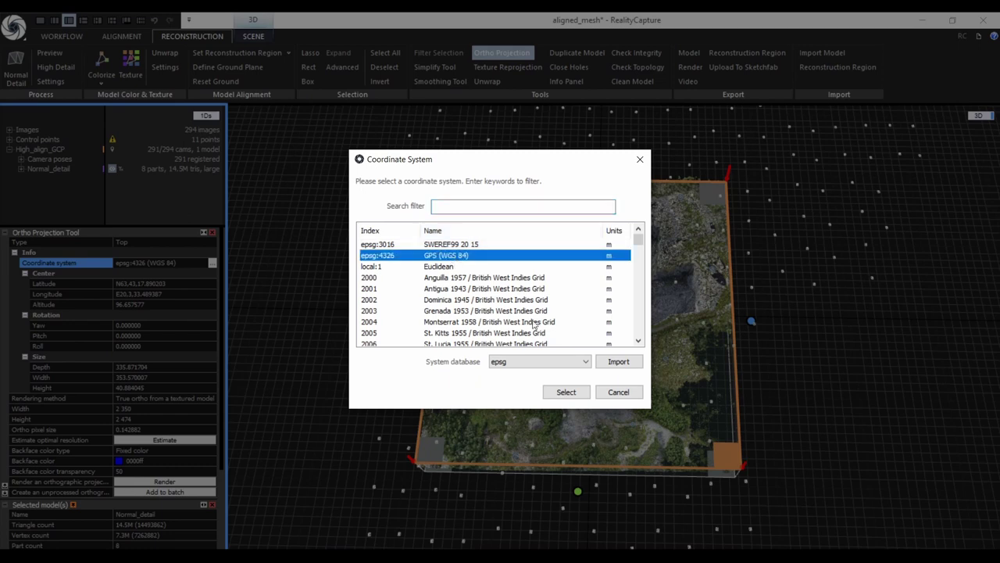
pyautogui.click(566, 386)
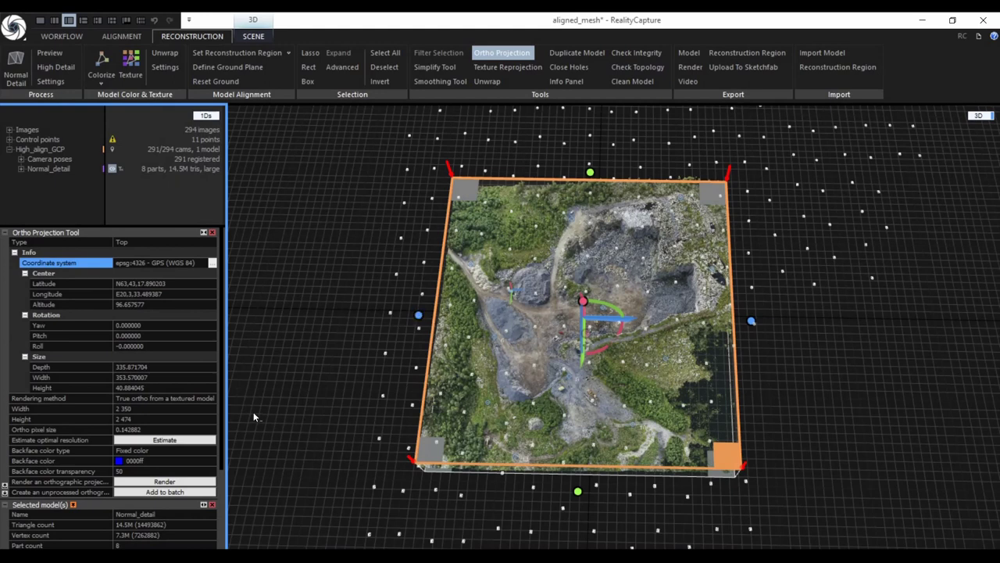
# Step: Set the ortho pixel size to 0.10 and check the projection's width and height
pyautogui.click(151, 430)
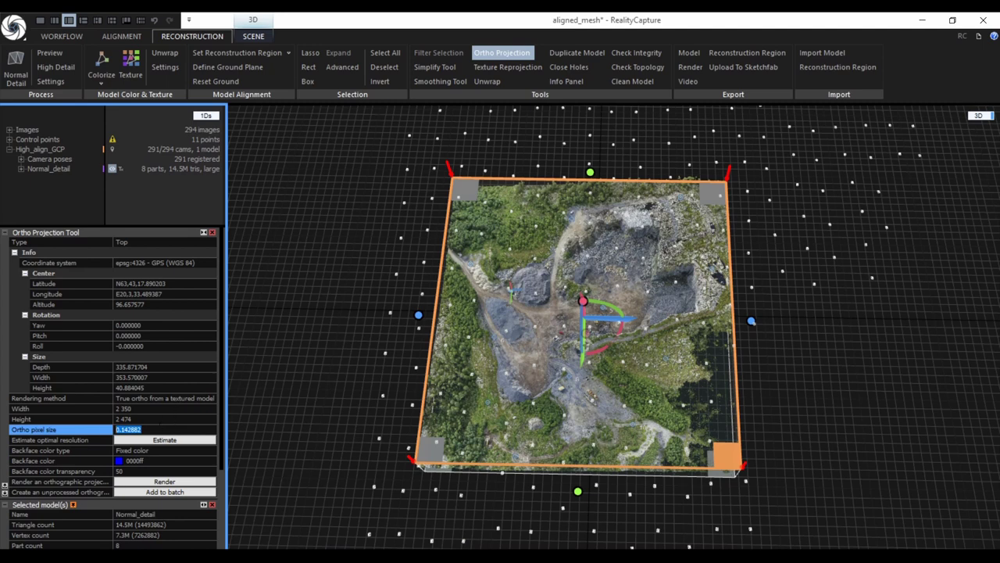
pyautogui.moveTo(141, 429); pyautogui.dragTo(121, 430)
pyautogui.write('10')
pyautogui.click(168, 421)
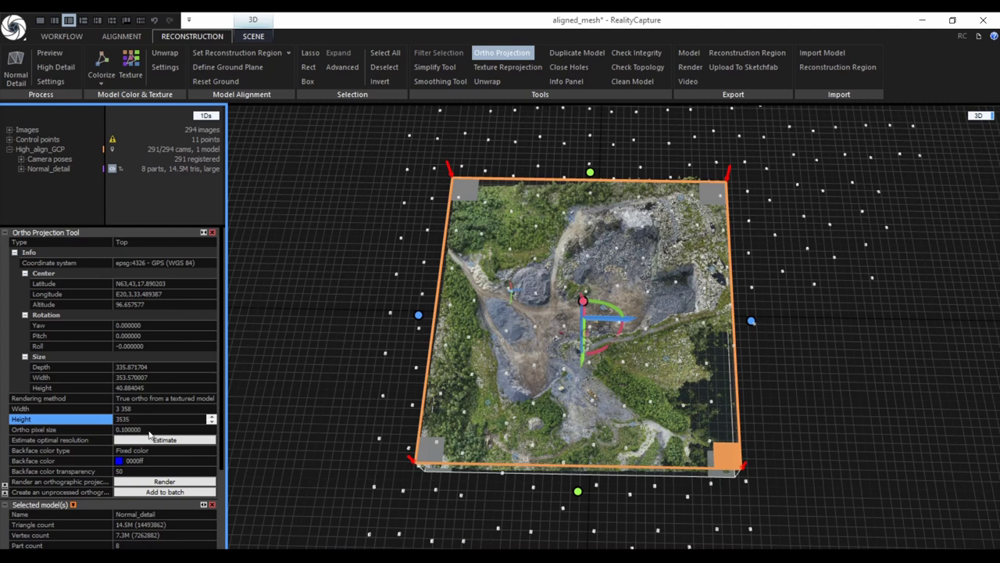
pyautogui.click(146, 408)
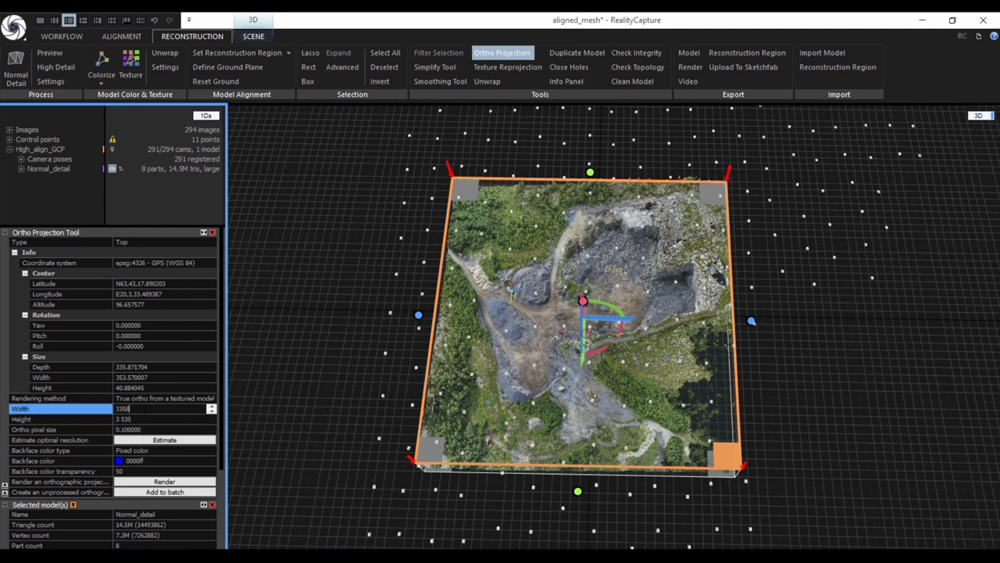
pyautogui.click(146, 419)
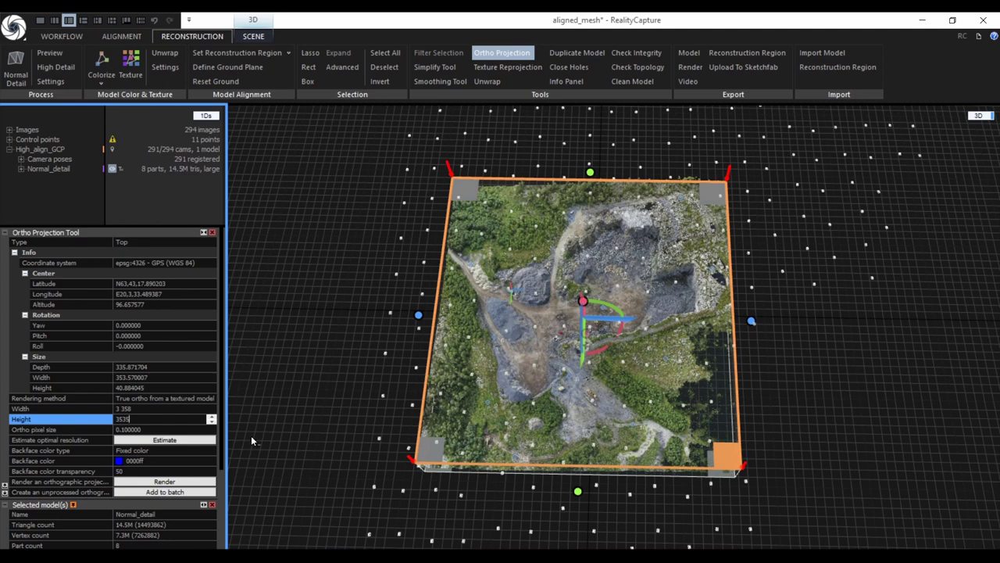
# Step: Render the orthographic projection and select the resulting orthophoto to review its properties
pyautogui.click(166, 482)
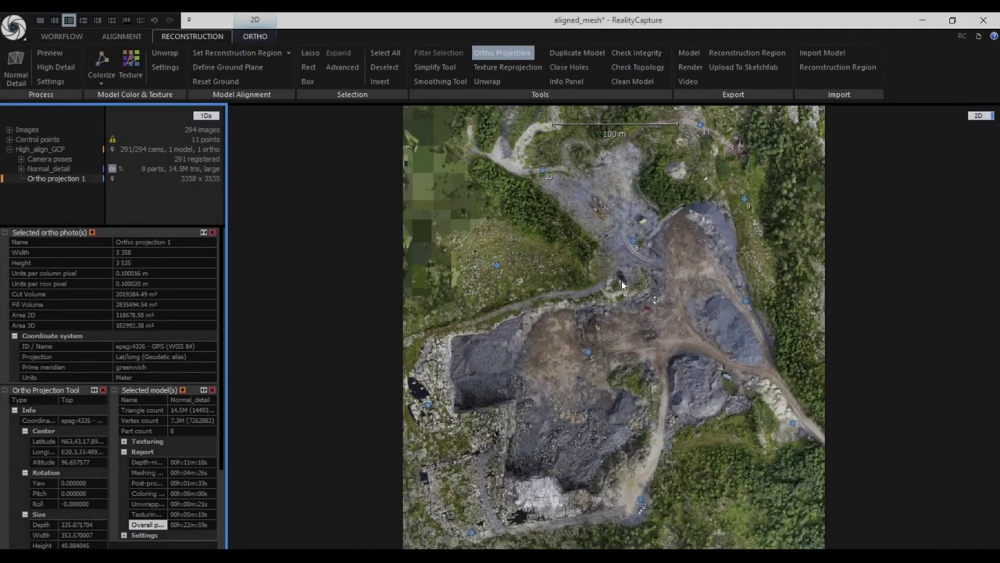
pyautogui.scroll(-1, 662, 281)
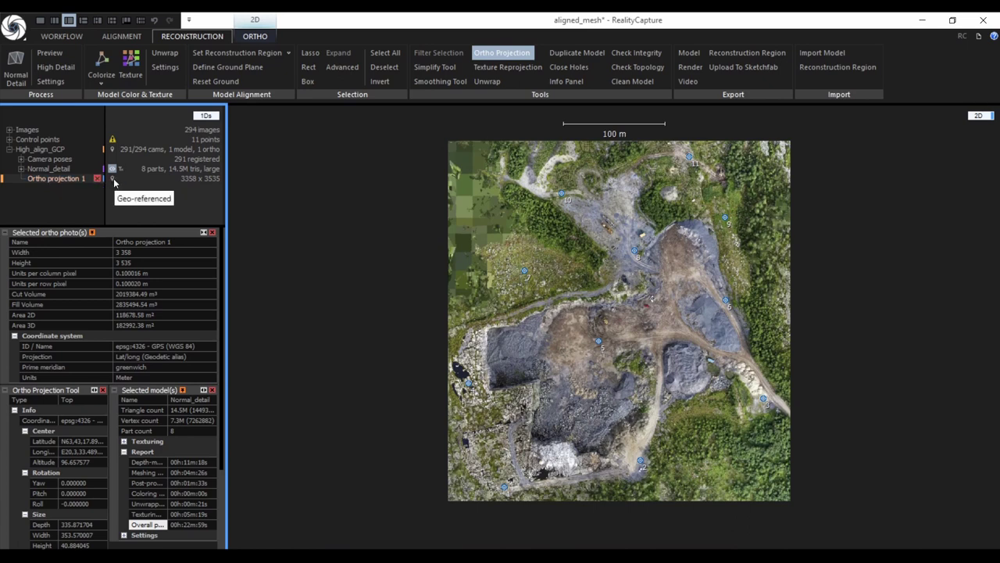
pyautogui.click(69, 178)
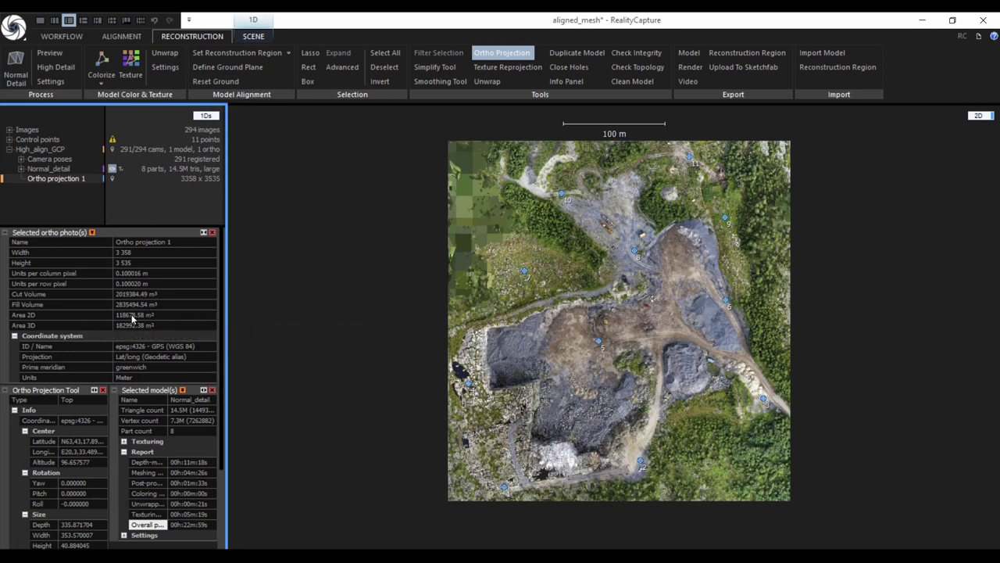
# Step: Place the rendered full-site orthophoto on the map and check its position against the satellite imagery
pyautogui.moveTo(42, 314)
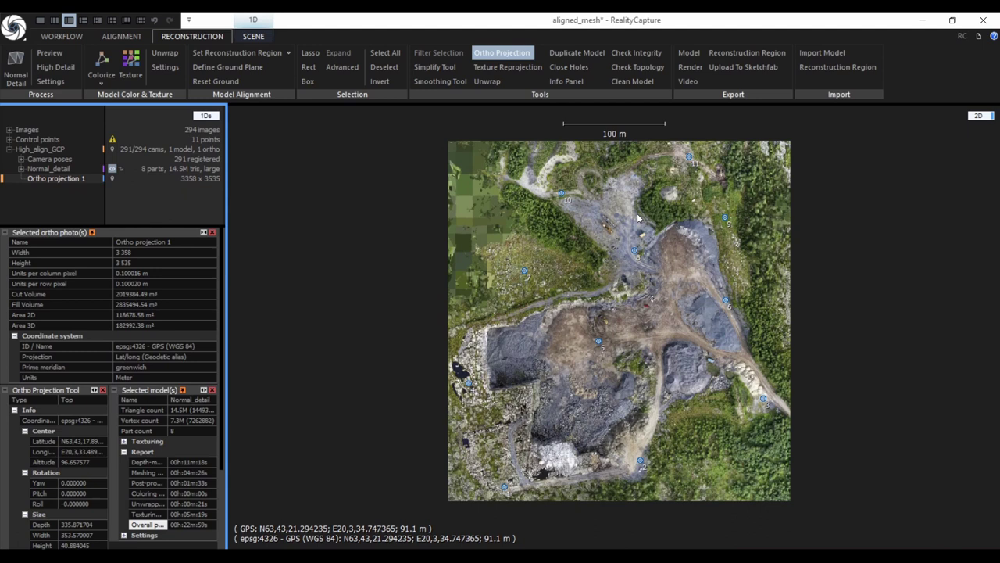
pyautogui.click(989, 119)
pyautogui.click(979, 194)
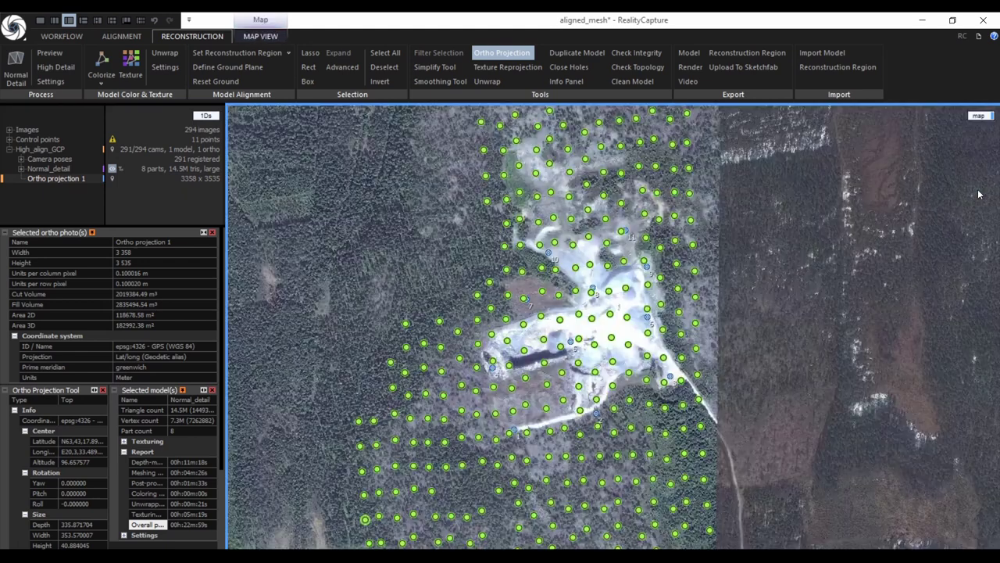
pyautogui.moveTo(53, 178); pyautogui.dragTo(582, 294)
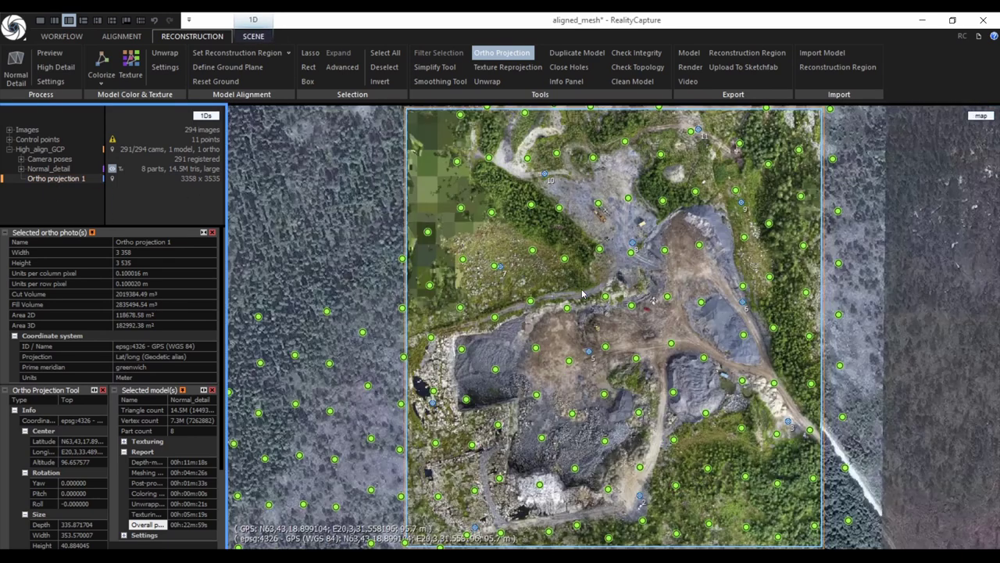
pyautogui.scroll(-5, 623, 347)
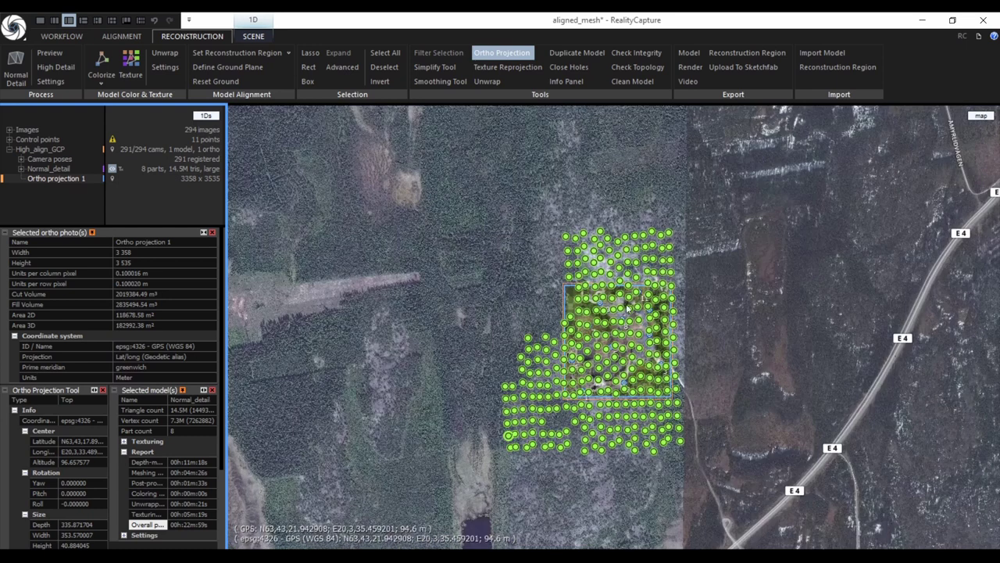
pyautogui.scroll(3, 634, 311)
# Step: Select the rounded gravel heap beside the road junction on the 3D mesh with the Lasso tool
pyautogui.click(980, 116)
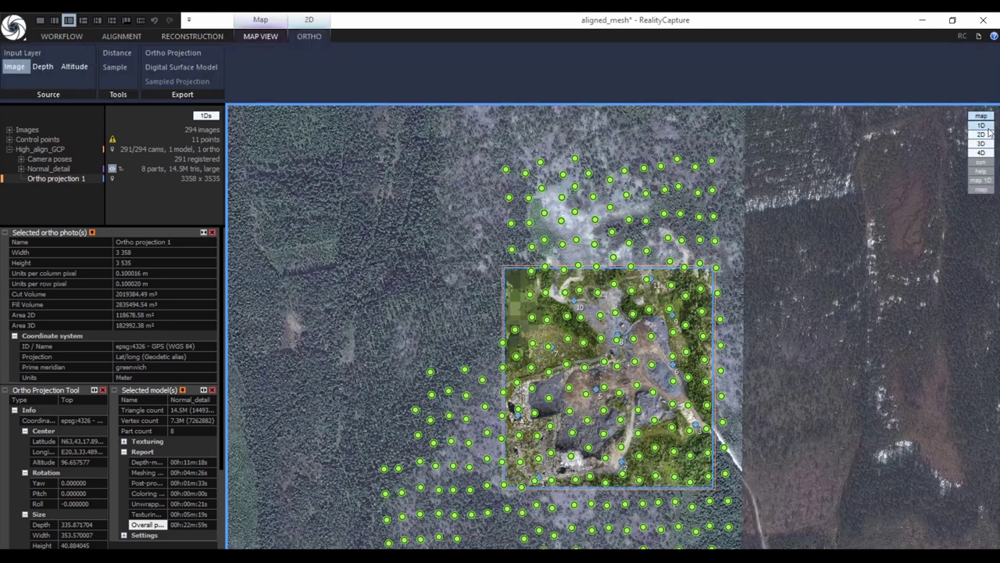
pyautogui.click(983, 144)
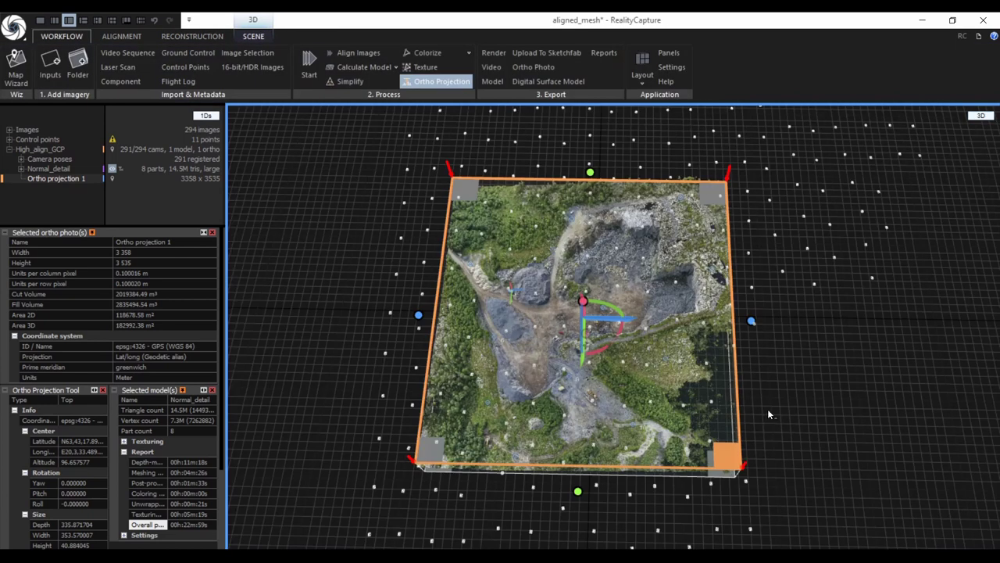
pyautogui.moveTo(818, 341); pyautogui.dragTo(483, 223)
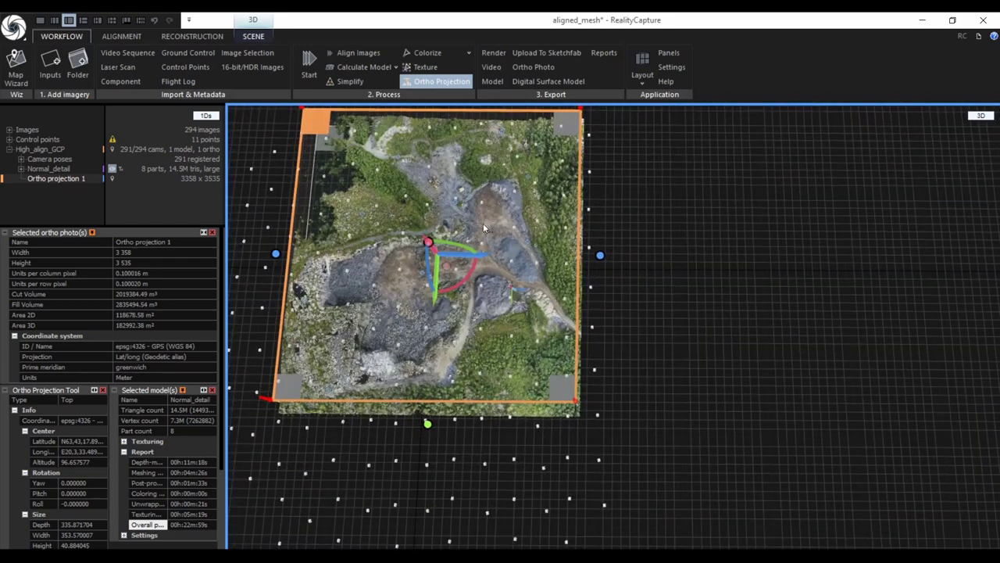
pyautogui.moveTo(483, 223); pyautogui.dragTo(574, 331, button='right')
pyautogui.scroll(5, 573, 330)
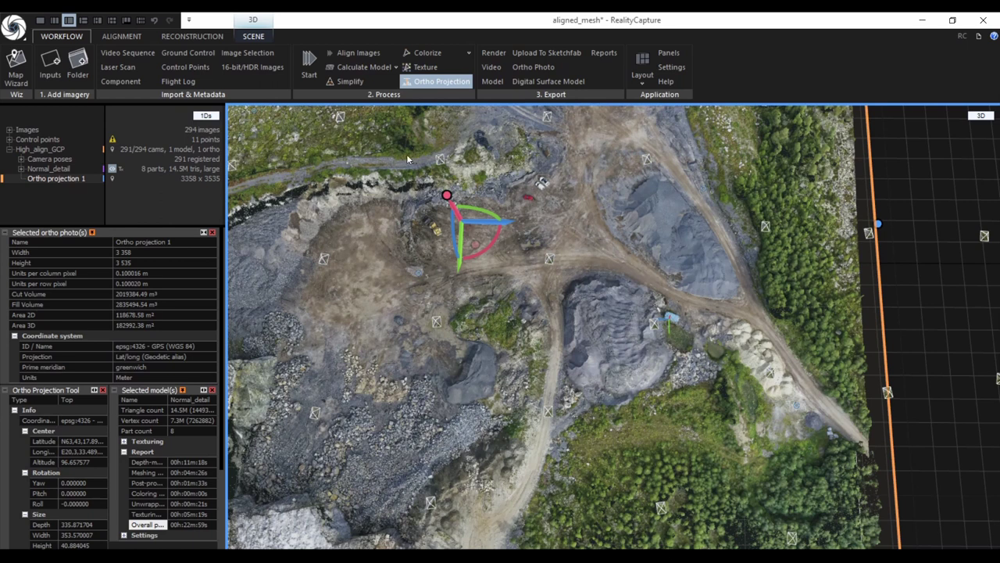
pyautogui.click(197, 37)
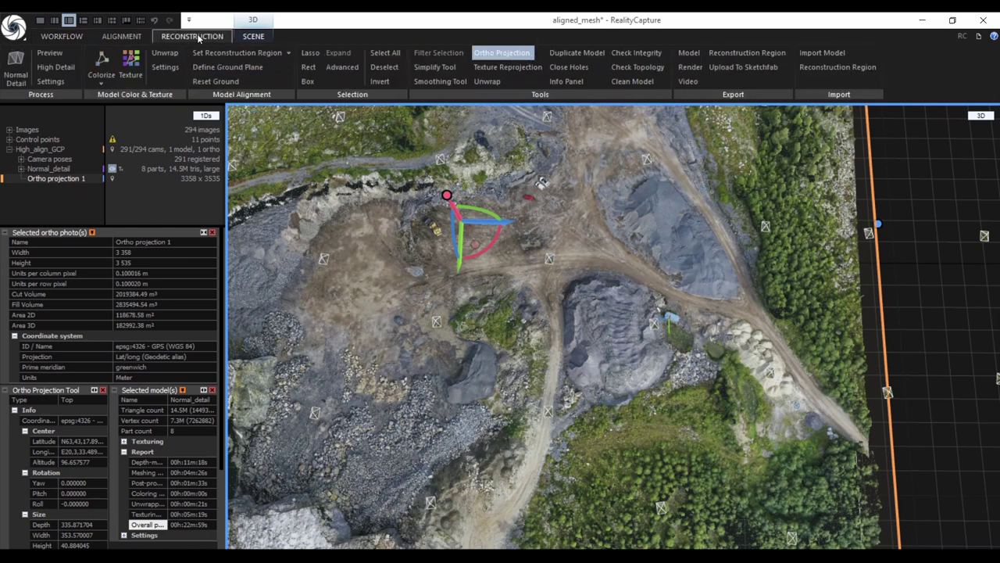
pyautogui.click(314, 54)
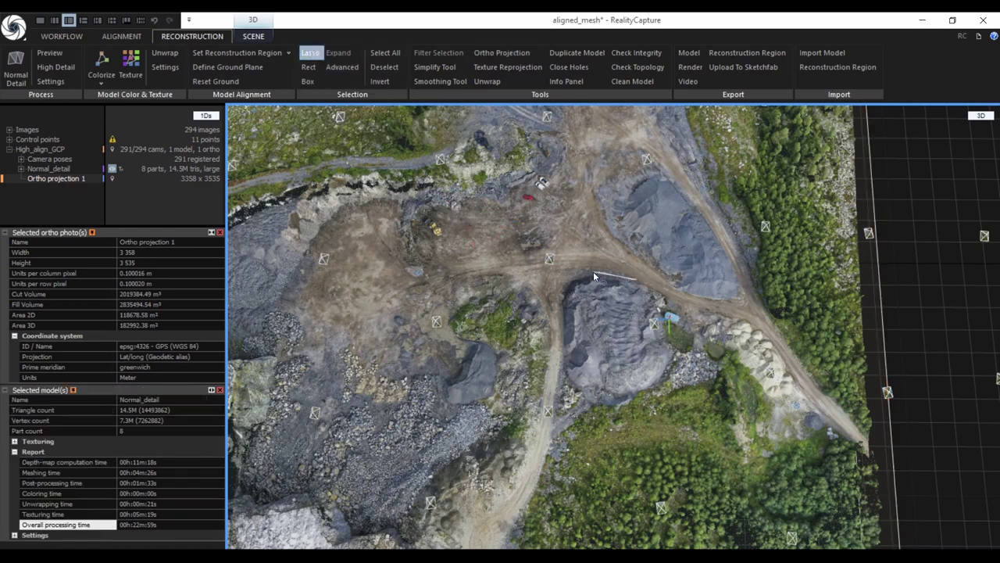
pyautogui.moveTo(594, 275)
pyautogui.mouseDown()
pyautogui.moveTo(562, 290)
pyautogui.moveTo(561, 314)
pyautogui.moveTo(568, 379)
pyautogui.moveTo(593, 403)
pyautogui.moveTo(638, 401)
pyautogui.moveTo(660, 387)
pyautogui.moveTo(677, 358)
pyautogui.moveTo(659, 290)
pyautogui.mouseUp()
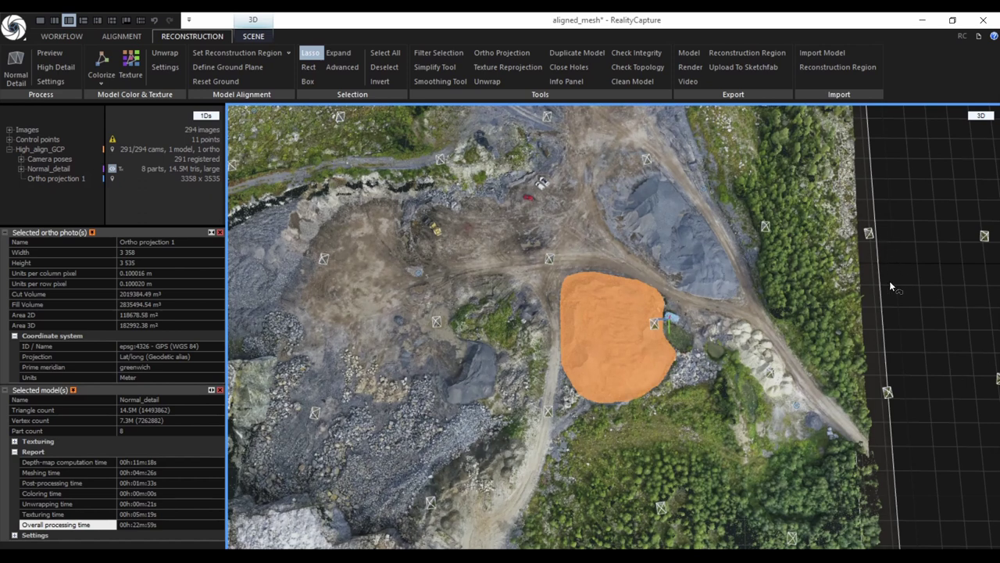
# Step: Set the reconstruction region automatically around the selected heap and open the Ortho Projection tool for it
pyautogui.click(287, 53)
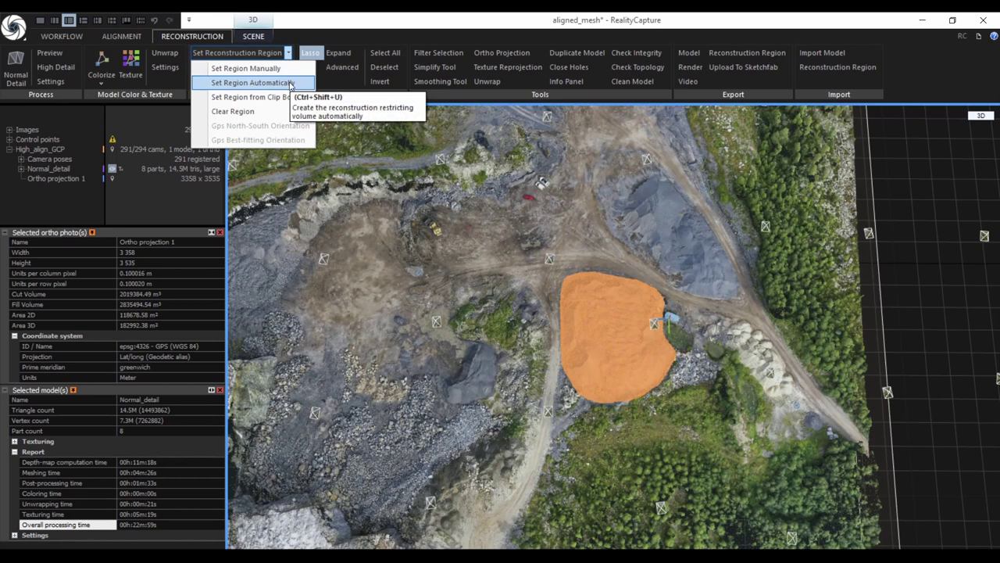
pyautogui.click(290, 83)
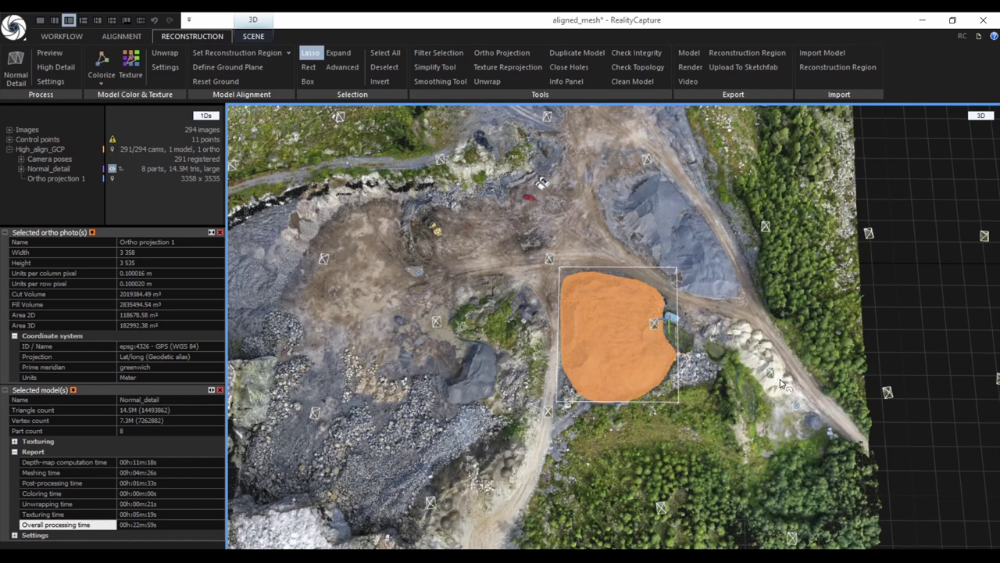
pyautogui.click(512, 58)
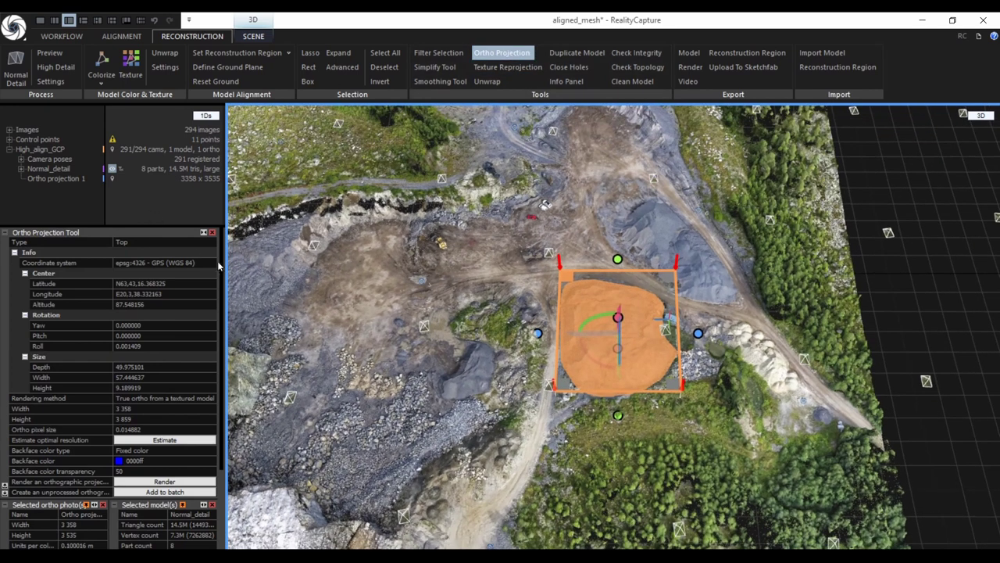
# Step: Set the heap projection's coordinate system to epsg:3016 SWEREF99 20 15 and its ortho pixel size to 0.10
pyautogui.click(212, 264)
pyautogui.write('3016')
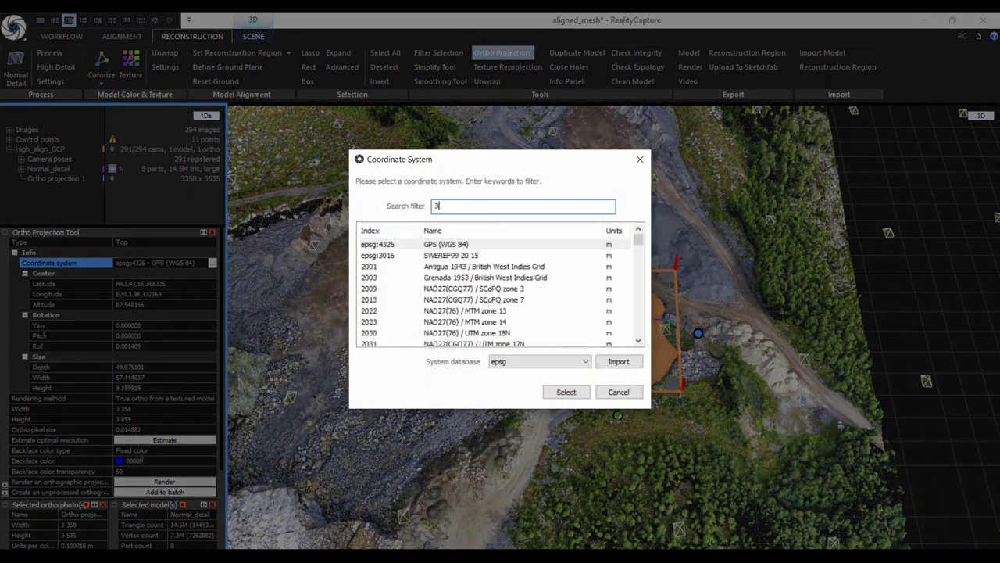
pyautogui.doubleClick(491, 244)
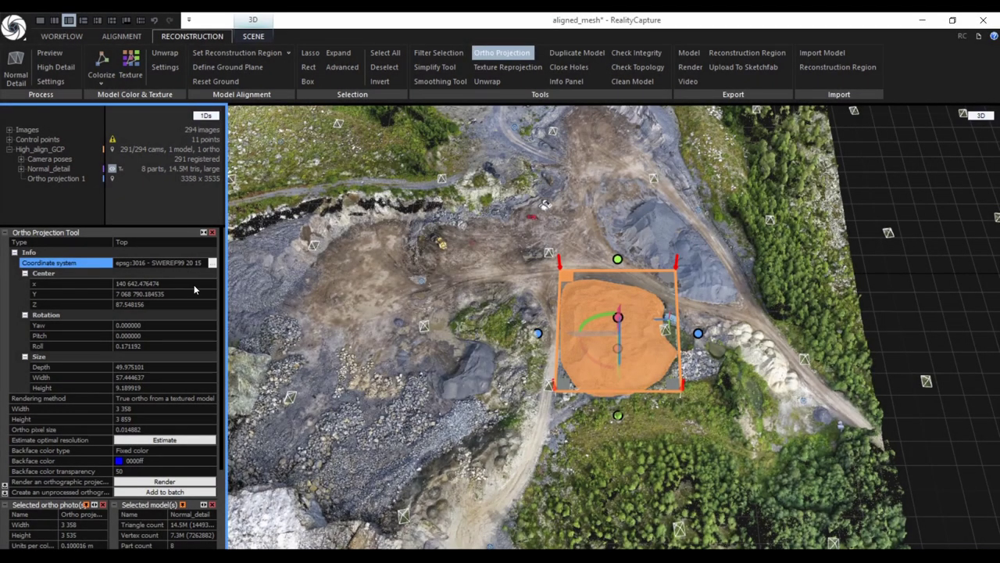
pyautogui.click(153, 430)
pyautogui.hotkey('ctrl', 'a')
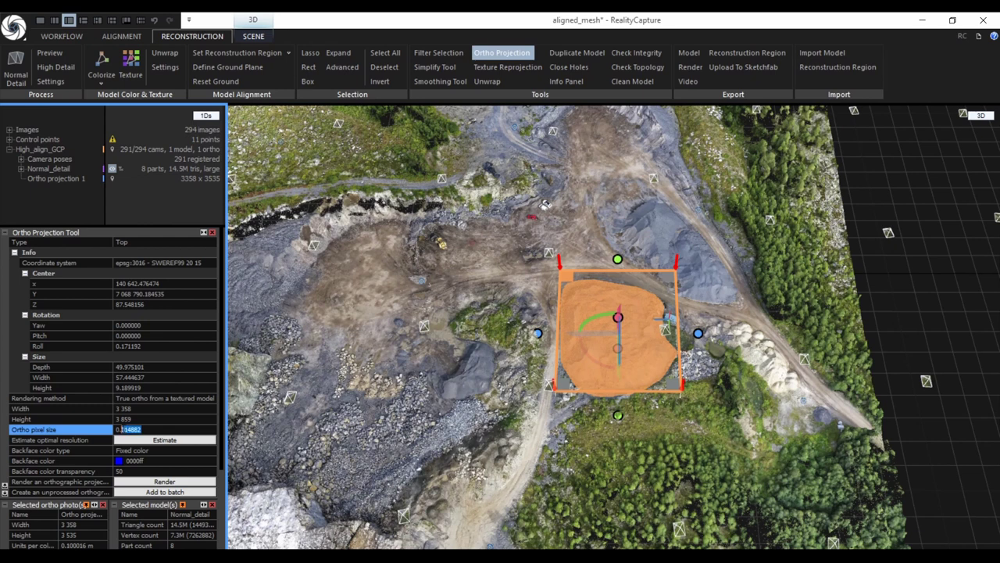
pyautogui.write('0.500')
pyautogui.click(164, 420)
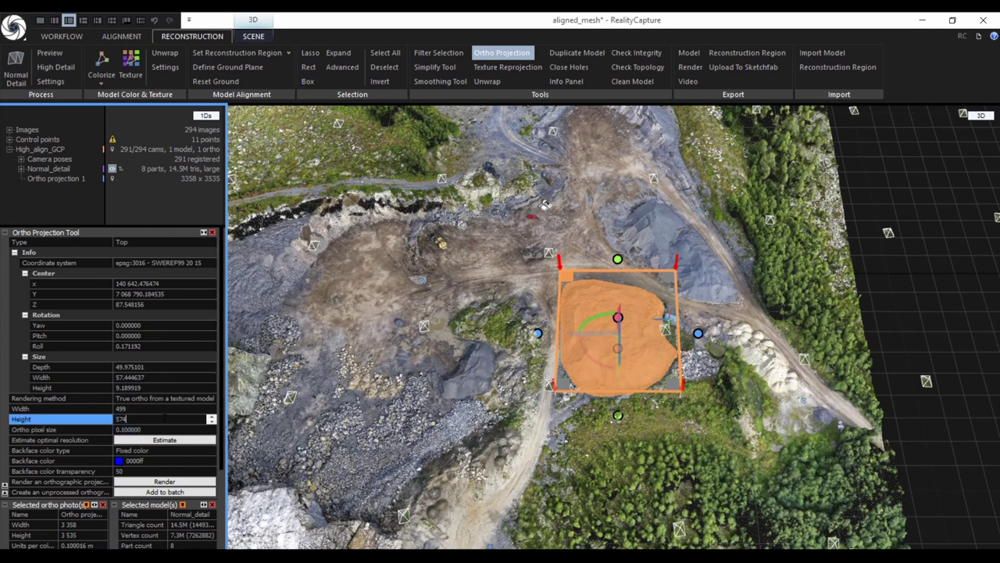
# Step: Render the orthographic projection of only the selected heap triangles
pyautogui.click(172, 482)
pyautogui.click(172, 482)
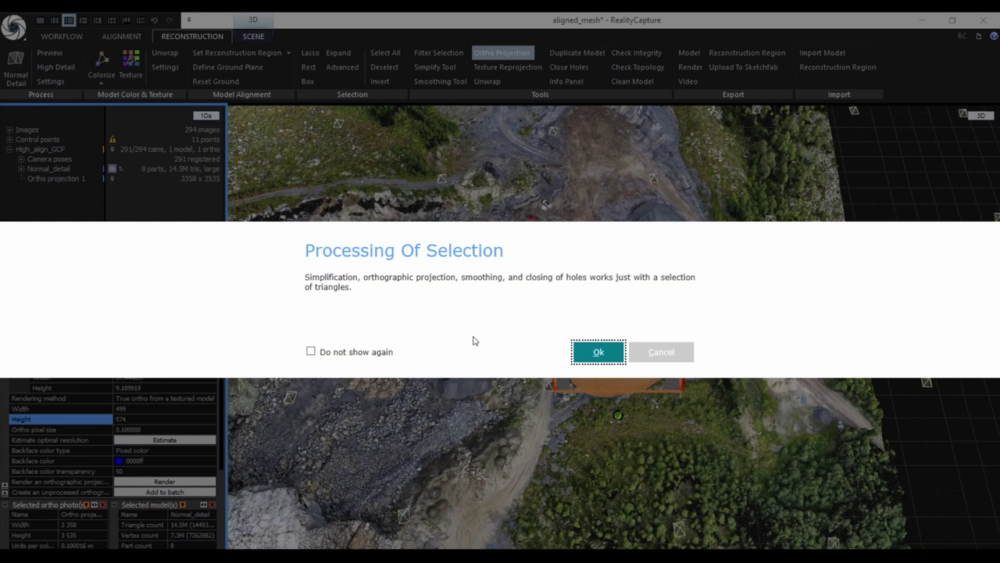
pyautogui.click(586, 358)
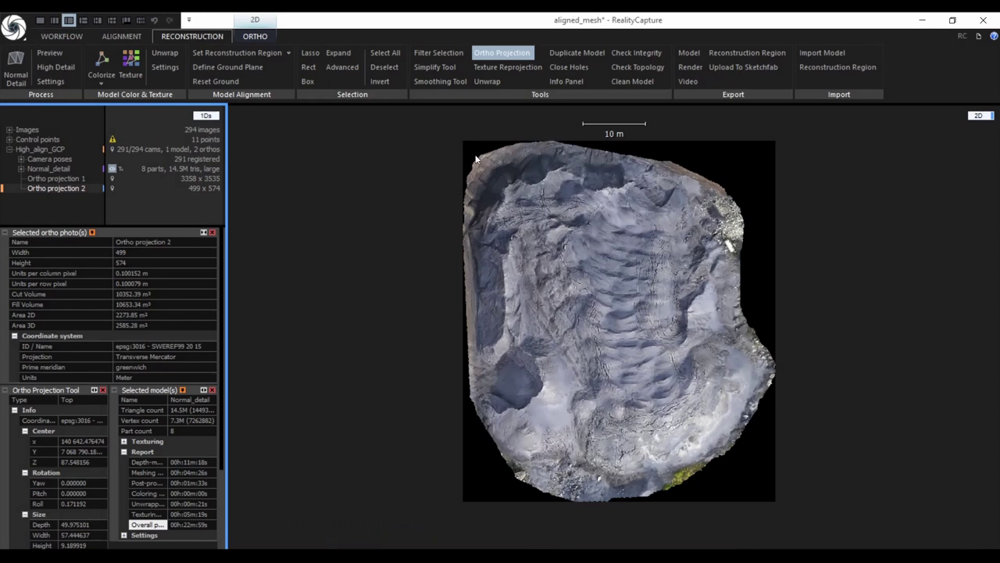
# Step: Place the heap's orthophoto on the map and examine how it lines up with the full-site orthophoto
pyautogui.click(978, 114)
pyautogui.click(980, 186)
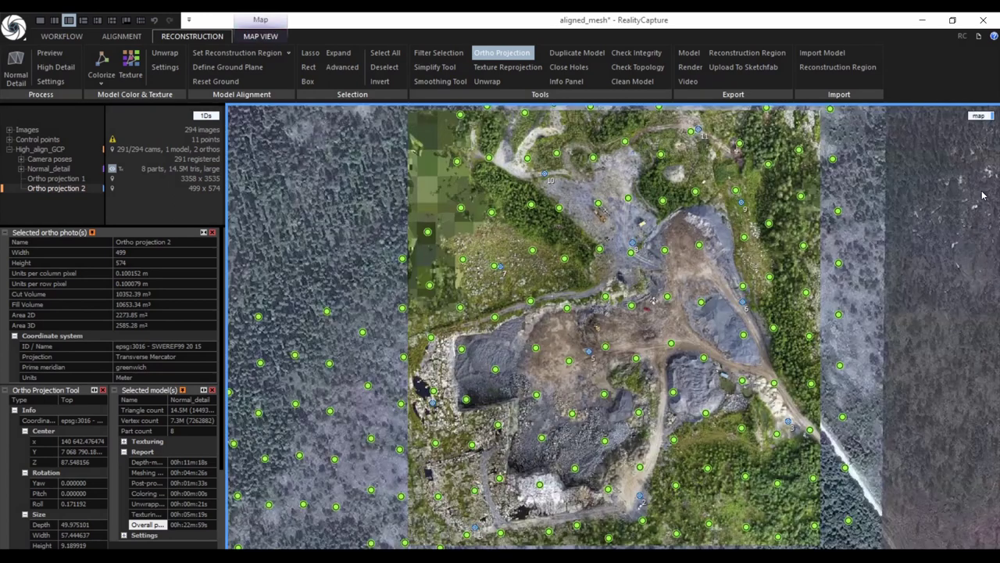
pyautogui.click(64, 189)
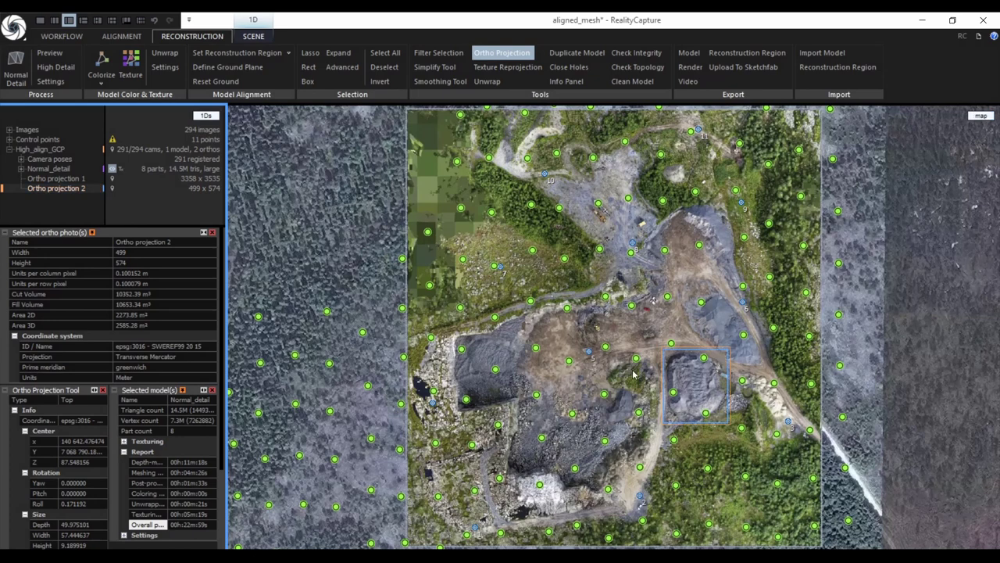
pyautogui.scroll(5, 709, 394)
pyautogui.scroll(2, 709, 395)
pyautogui.scroll(-4, 708, 395)
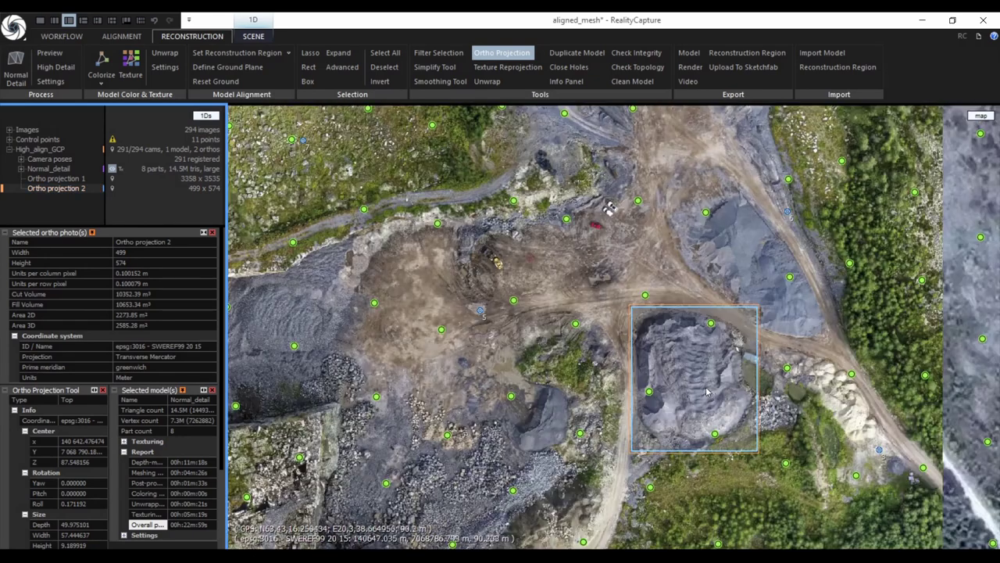
pyautogui.moveTo(741, 399); pyautogui.dragTo(860, 433)
pyautogui.click(352, 205)
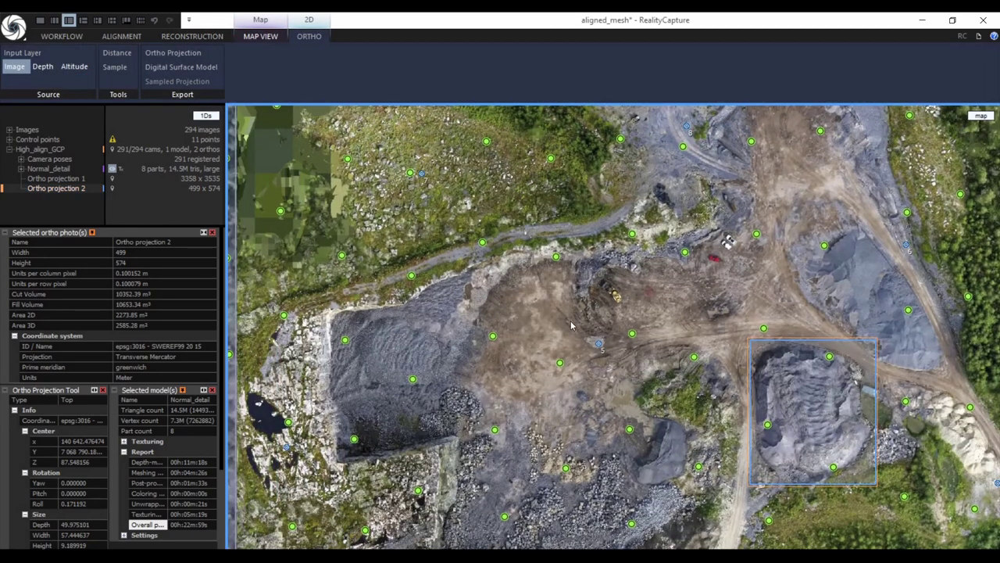
pyautogui.click(270, 36)
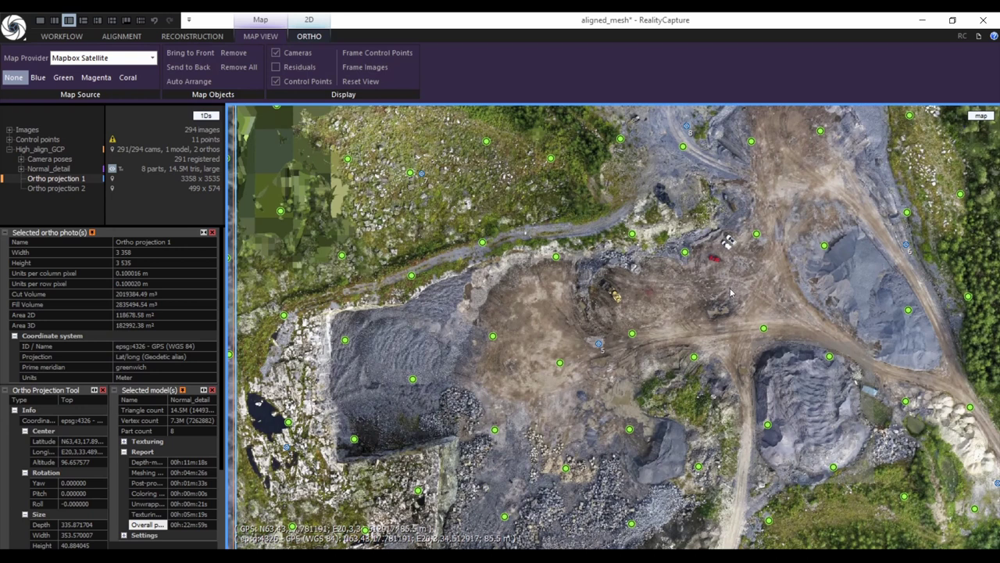
# Step: Display the heap's orthophoto in the 2D view and examine its Altitude and Depth layers
pyautogui.click(981, 117)
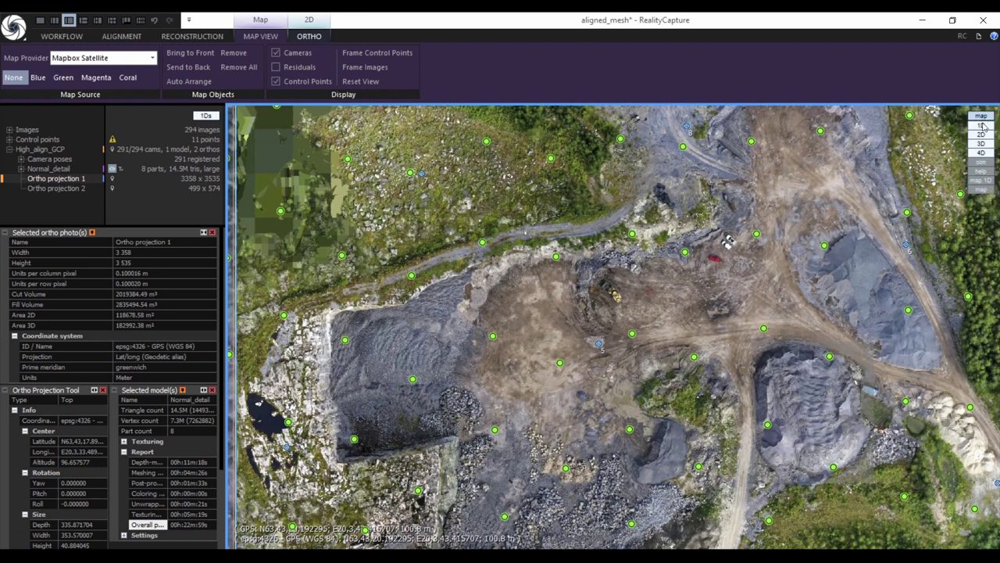
pyautogui.click(982, 133)
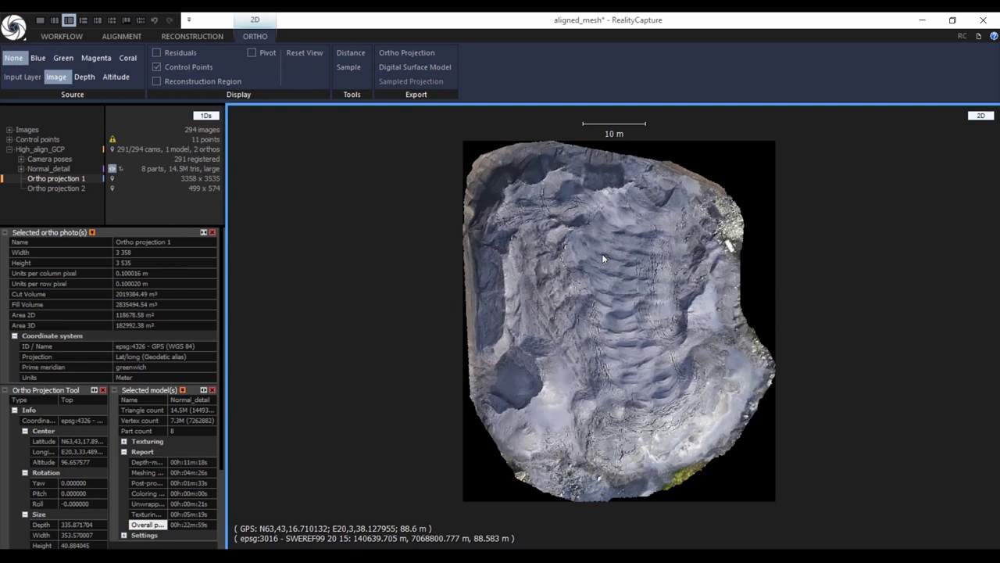
pyautogui.click(85, 81)
pyautogui.click(116, 77)
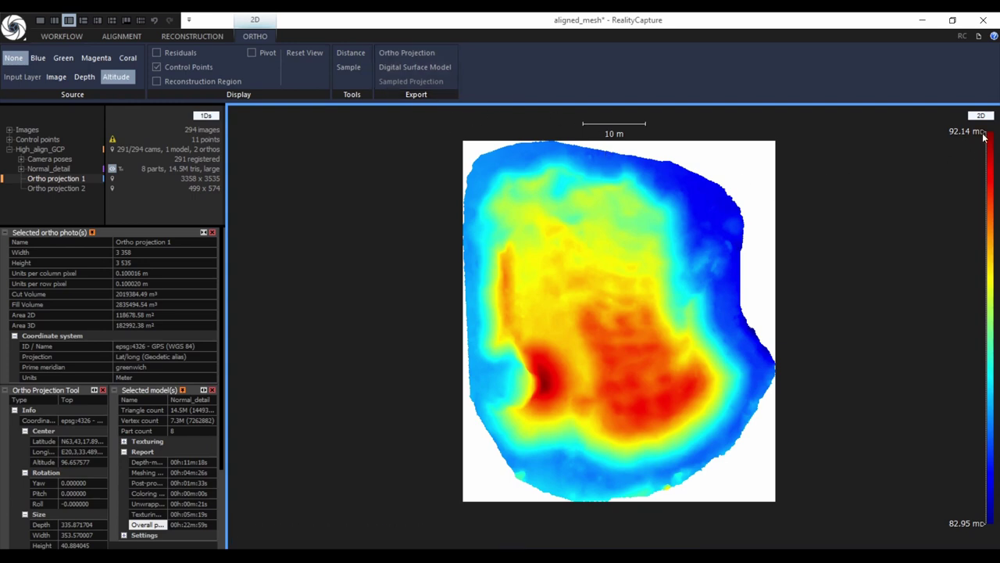
pyautogui.click(85, 76)
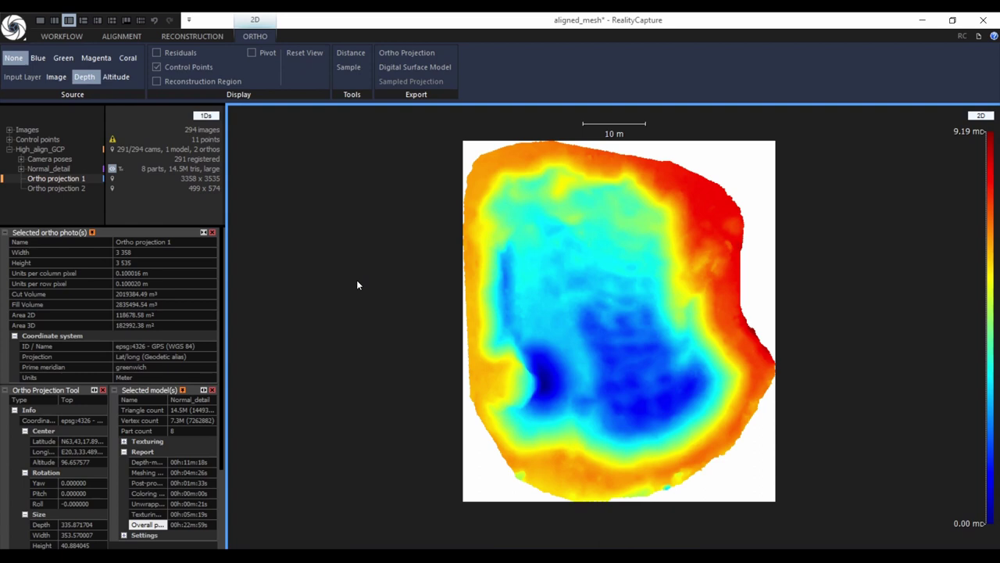
# Step: Export a Map View Report of both ortho projections to the Desktop as aligned_mesh.htm
pyautogui.keyDown('ctrl'); pyautogui.click(69, 191); pyautogui.keyUp('ctrl')
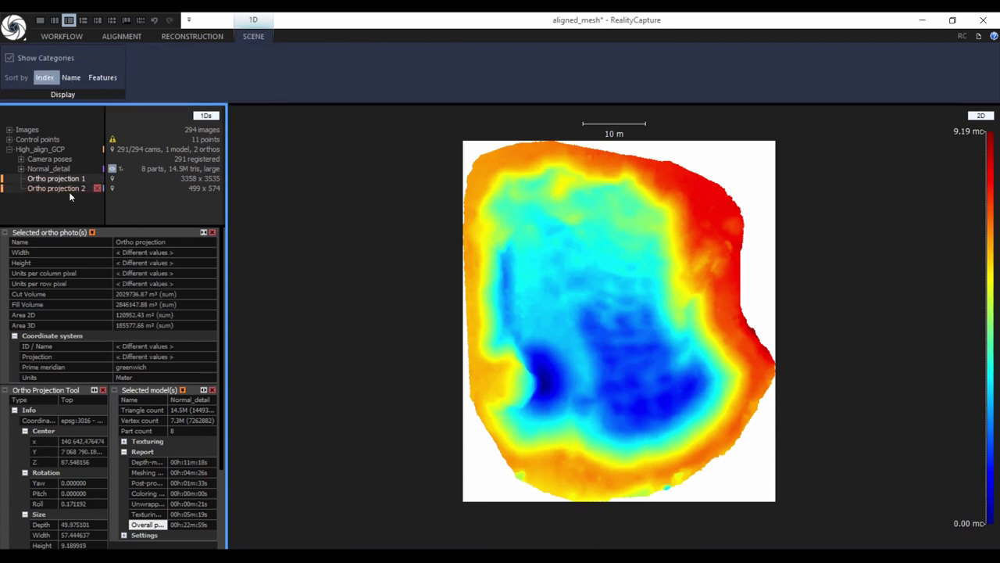
pyautogui.click(74, 38)
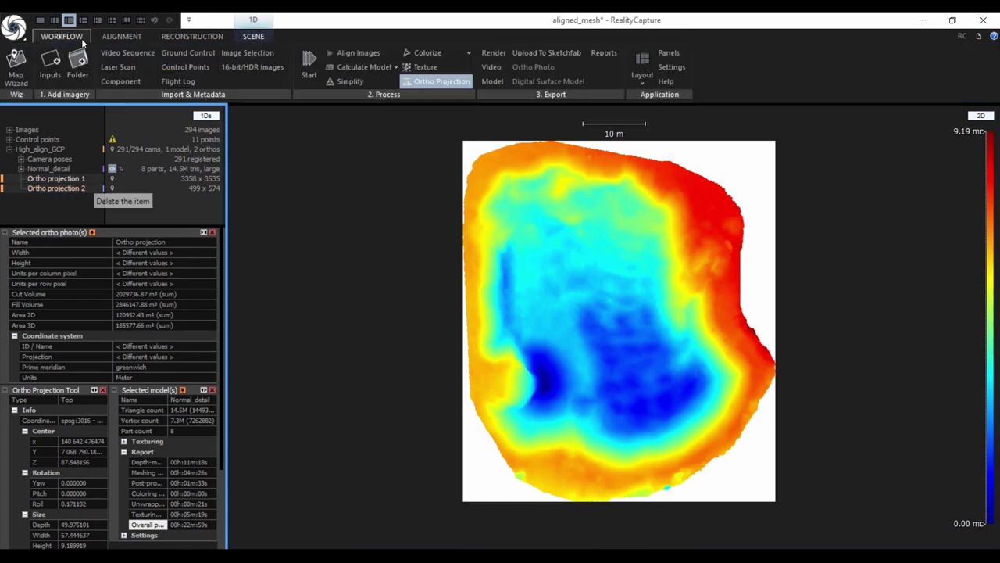
pyautogui.click(612, 54)
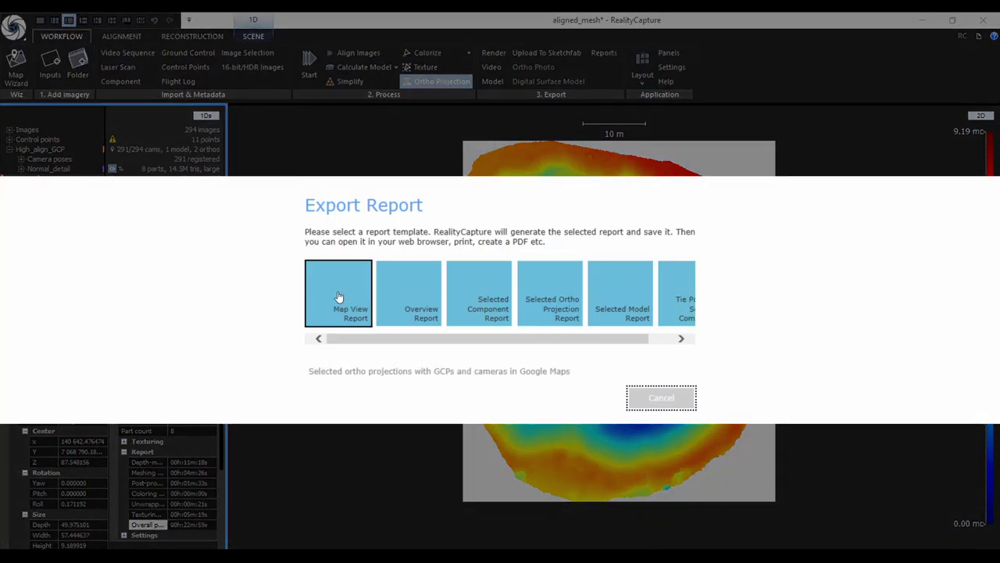
pyautogui.click(341, 305)
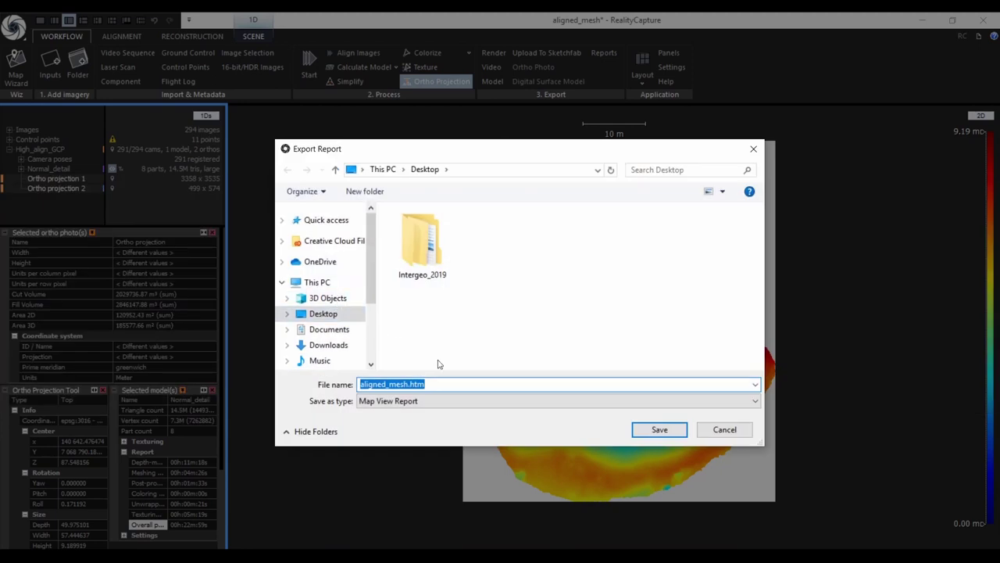
pyautogui.click(430, 384)
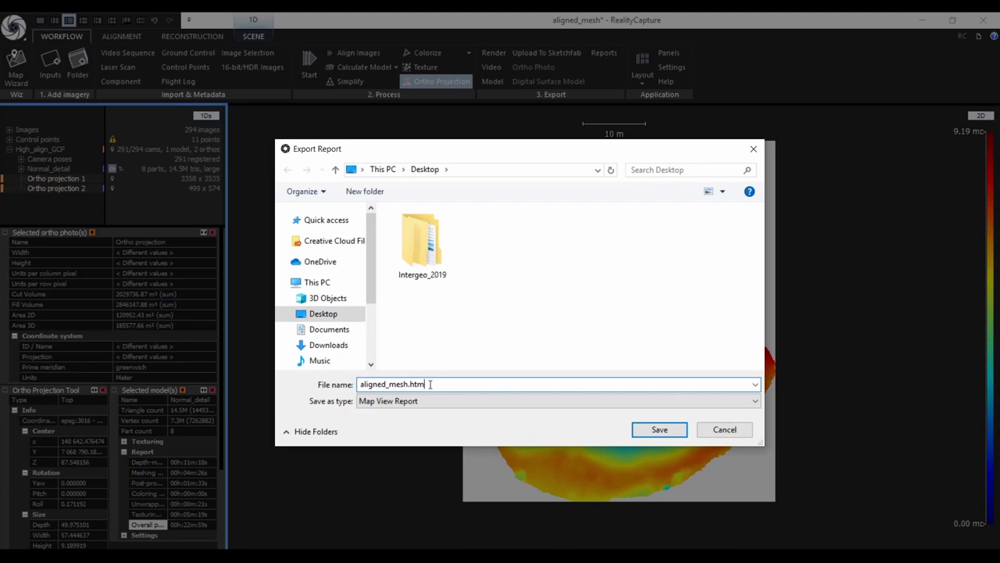
pyautogui.click(661, 428)
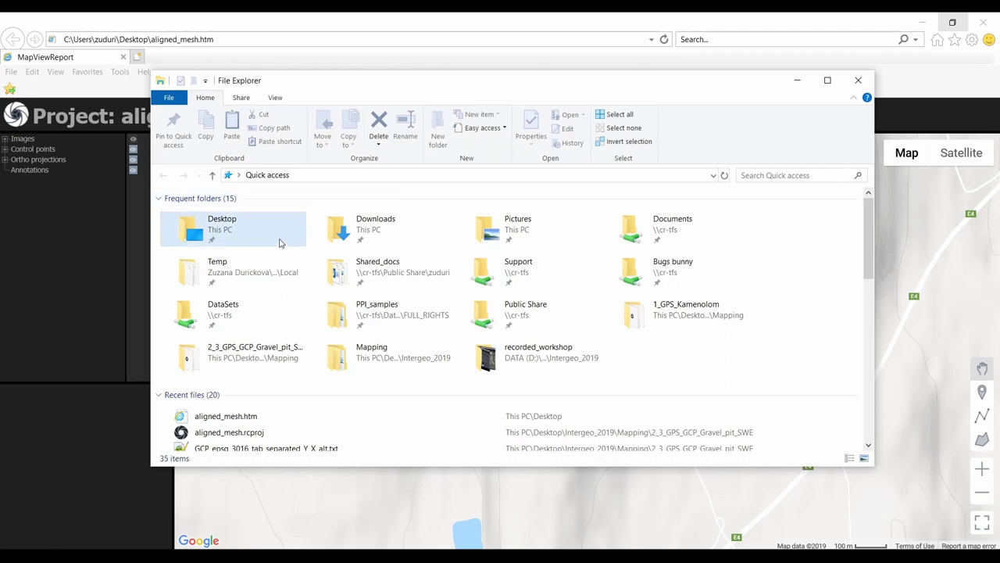
# Step: Examine the exported report files on the Desktop, including the contents of the aligned_mesh_Attachments folder, and return to the map report
pyautogui.doubleClick(279, 243)
pyautogui.click(344, 256)
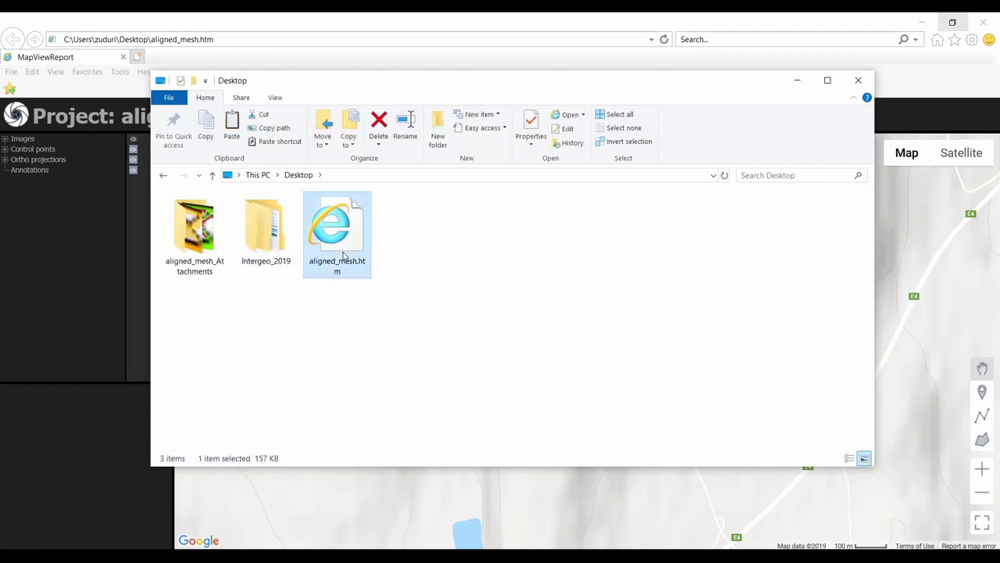
pyautogui.click(187, 234)
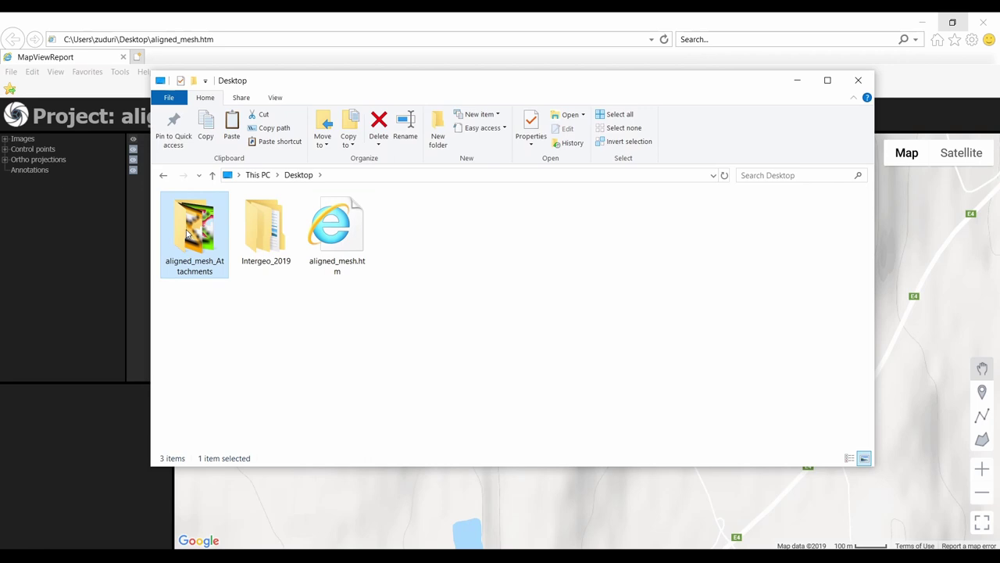
pyautogui.doubleClick(187, 234)
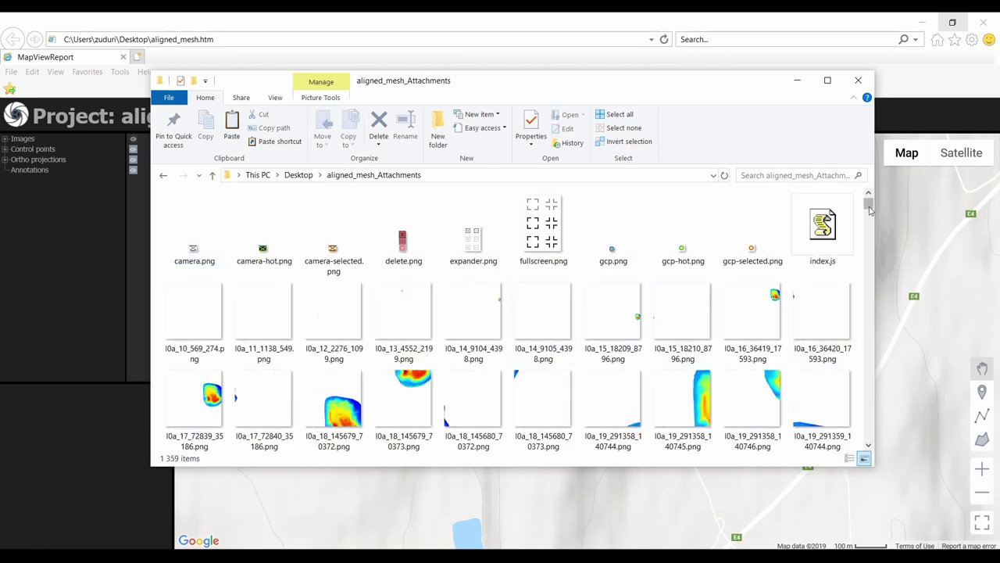
pyautogui.moveTo(870, 209)
pyautogui.mouseDown()
pyautogui.moveTo(873, 250)
pyautogui.moveTo(869, 199)
pyautogui.mouseUp()
pyautogui.click(166, 176)
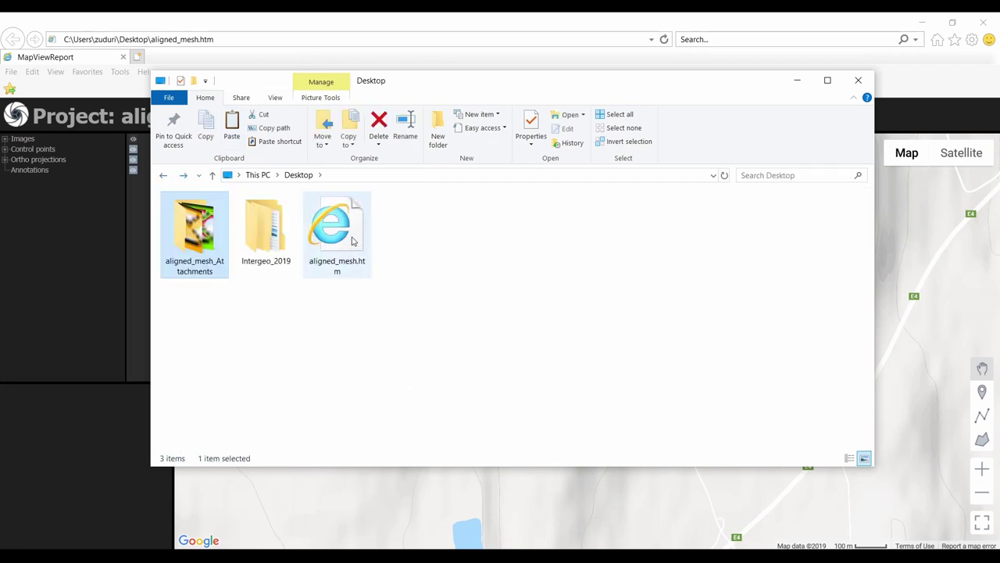
pyautogui.click(419, 29)
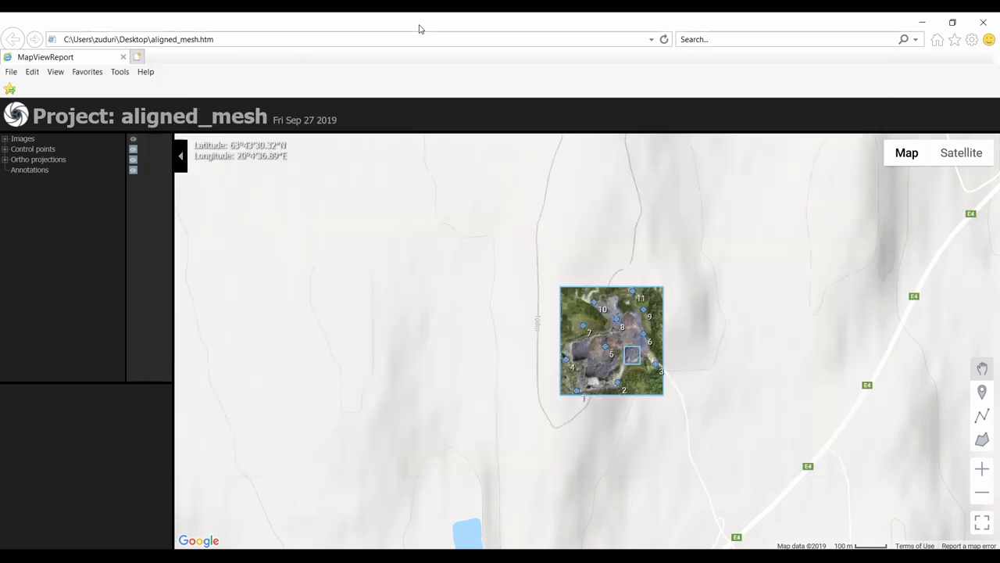
# Step: Switch the report's base map to Satellite imagery around the full-site orthophoto
pyautogui.click(256, 39)
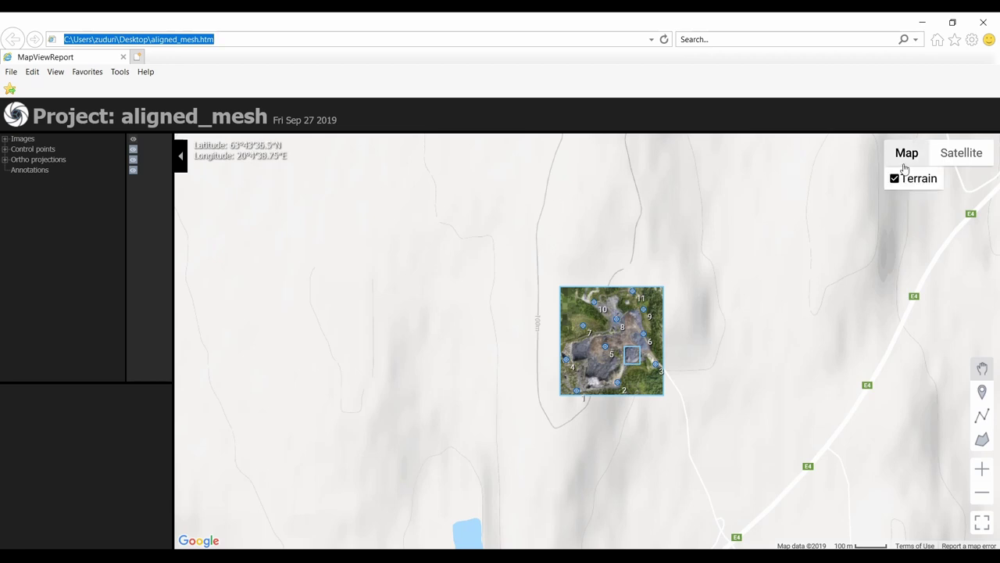
pyautogui.click(962, 153)
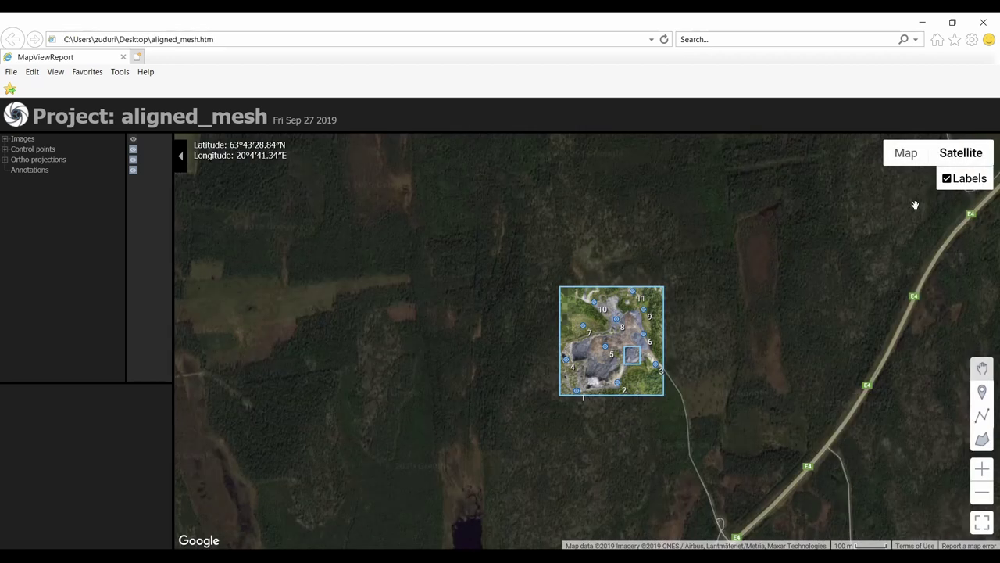
pyautogui.scroll(1, 625, 353)
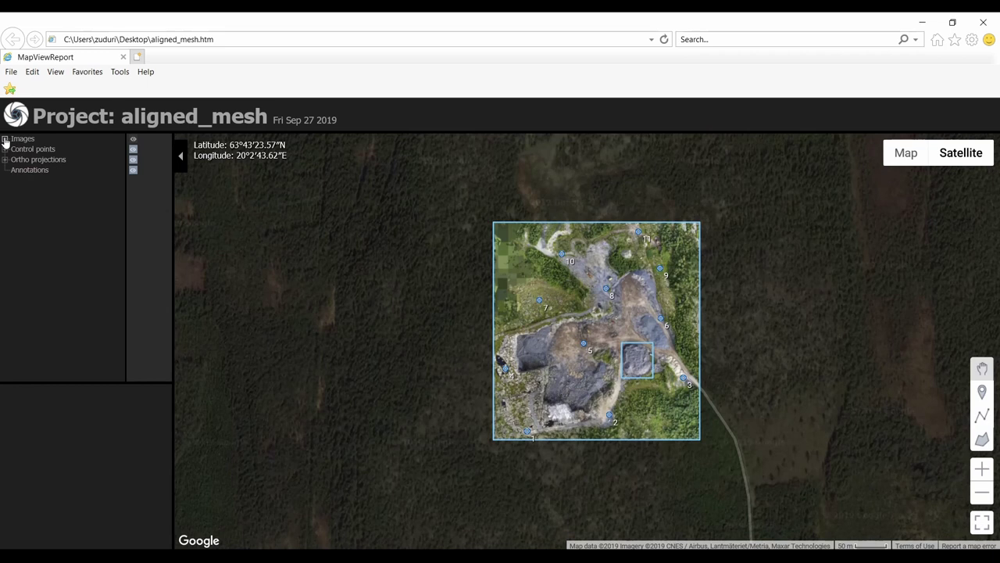
# Step: Show the camera positions of all project images on the map and hide them again
pyautogui.click(5, 139)
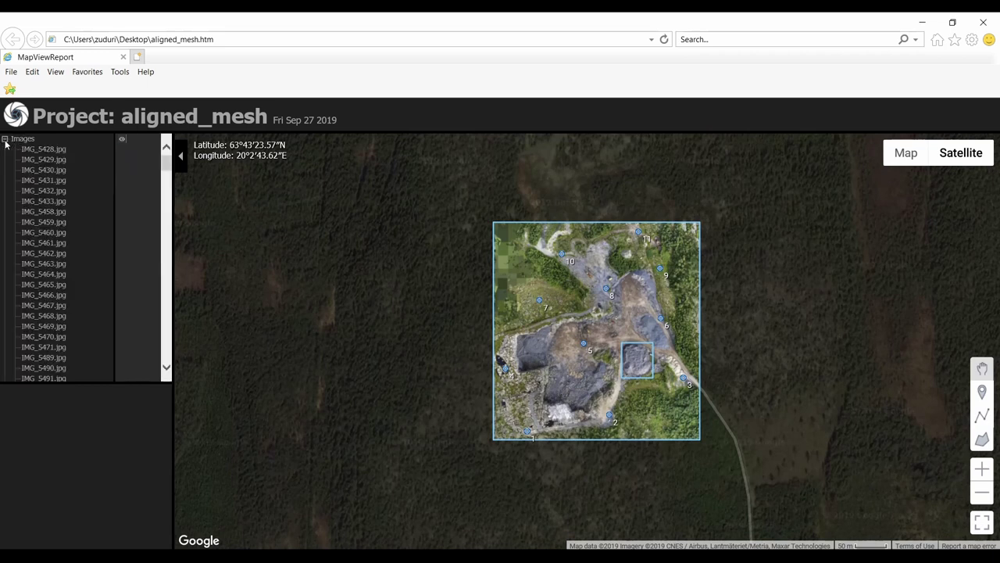
pyautogui.click(122, 140)
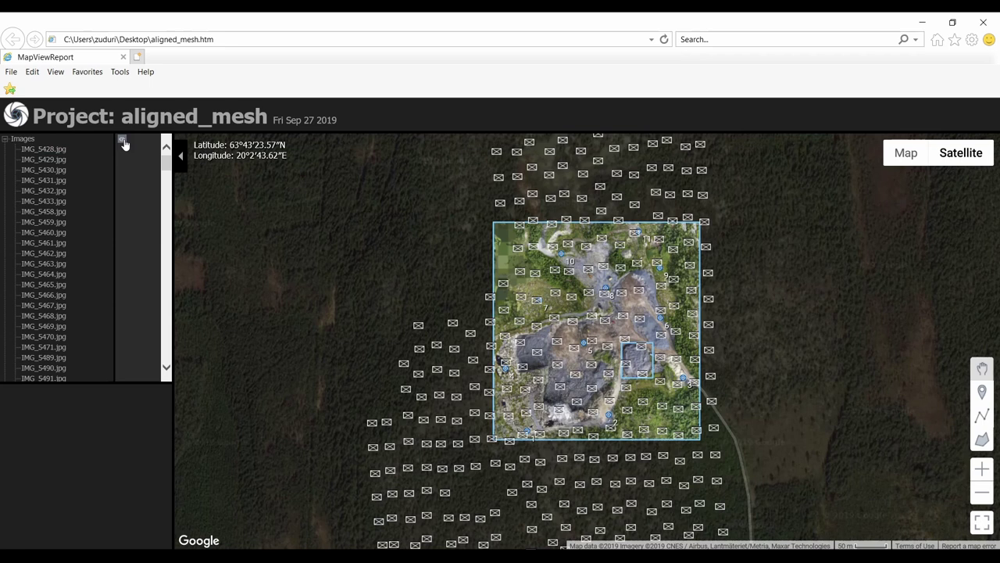
pyautogui.click(123, 141)
pyautogui.click(6, 140)
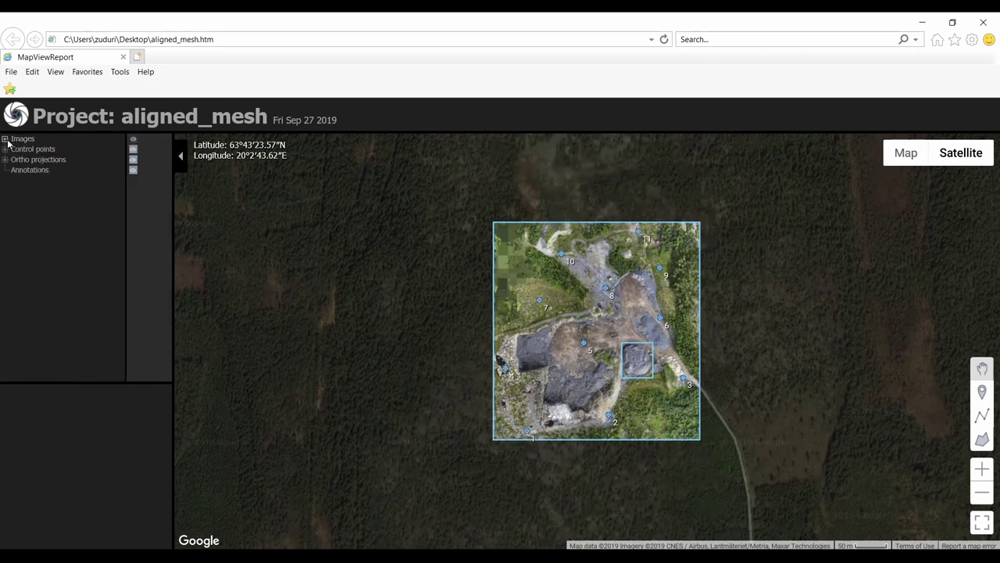
# Step: List the control points with their errors and turn on the Altitude layer of Ortho projection 2 over the heap
pyautogui.click(5, 149)
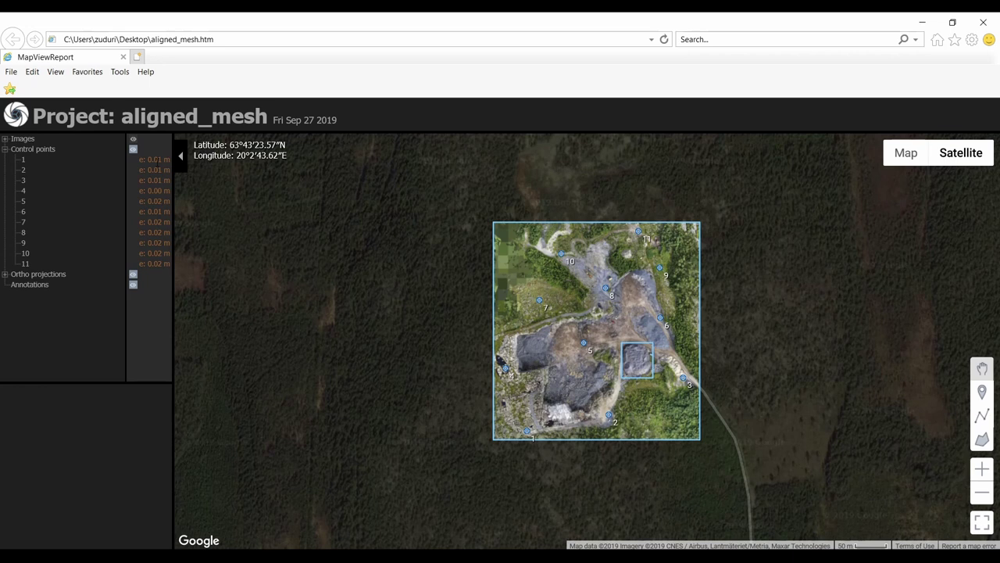
pyautogui.click(6, 275)
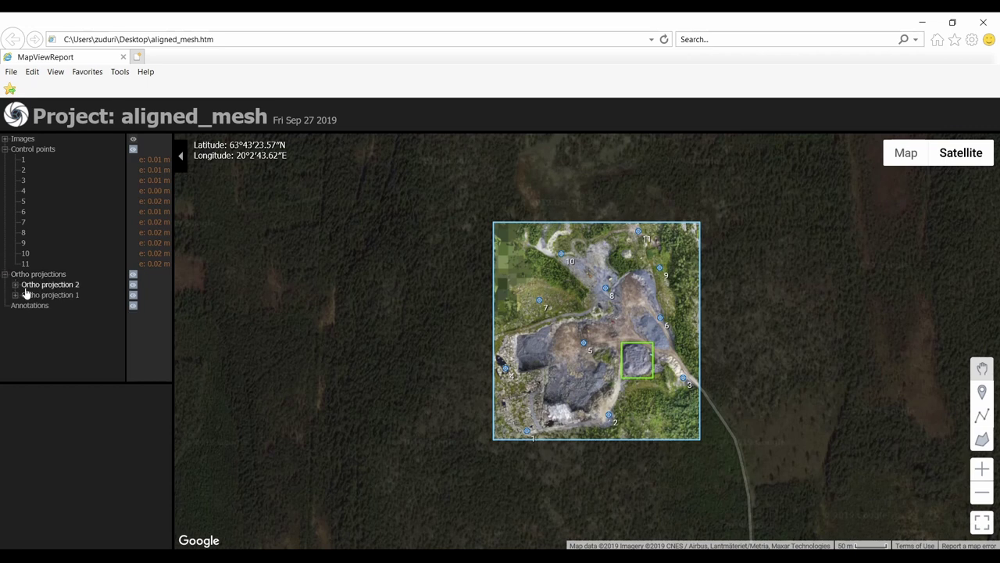
pyautogui.click(15, 284)
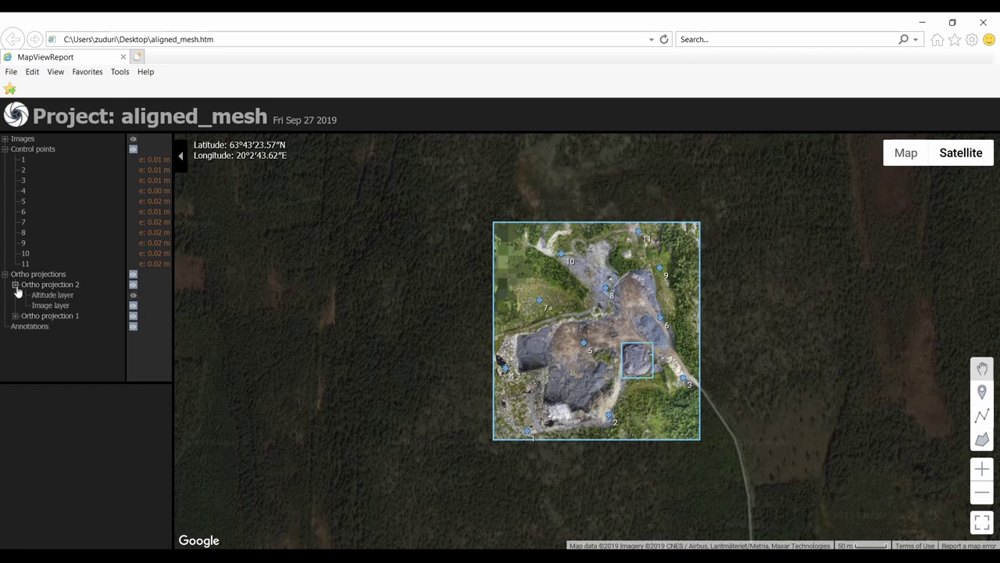
pyautogui.click(133, 296)
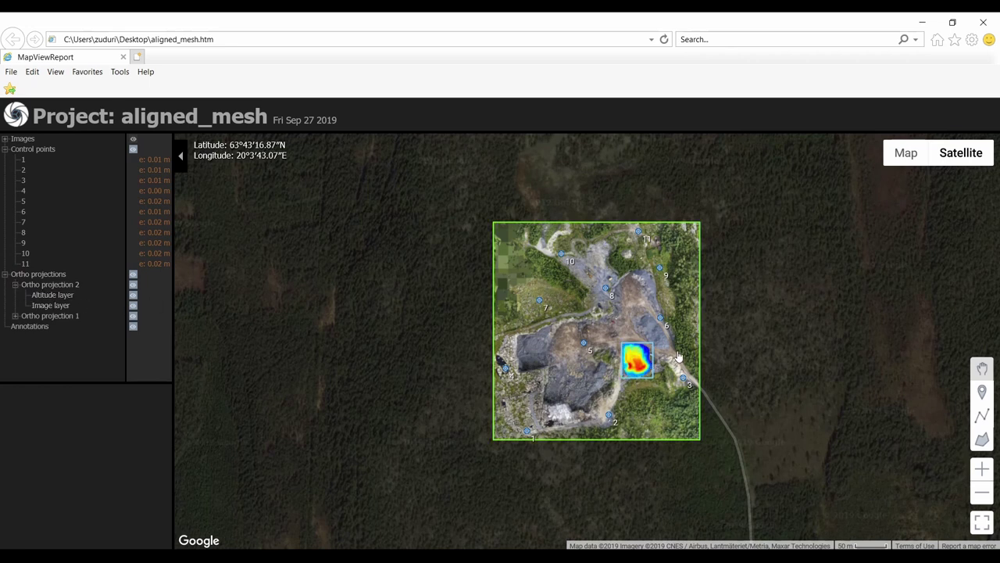
pyautogui.scroll(1, 644, 367)
pyautogui.scroll(1, 642, 365)
pyautogui.scroll(-1, 642, 363)
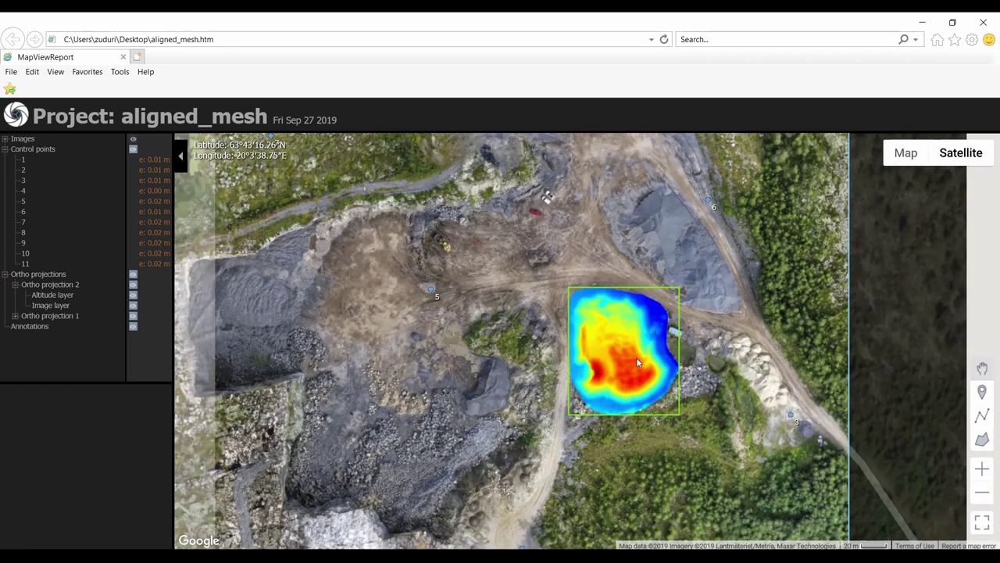
# Step: Examine the opacity settings and altitude scale of Ortho projection 2's Altitude and Image layers
pyautogui.click(61, 296)
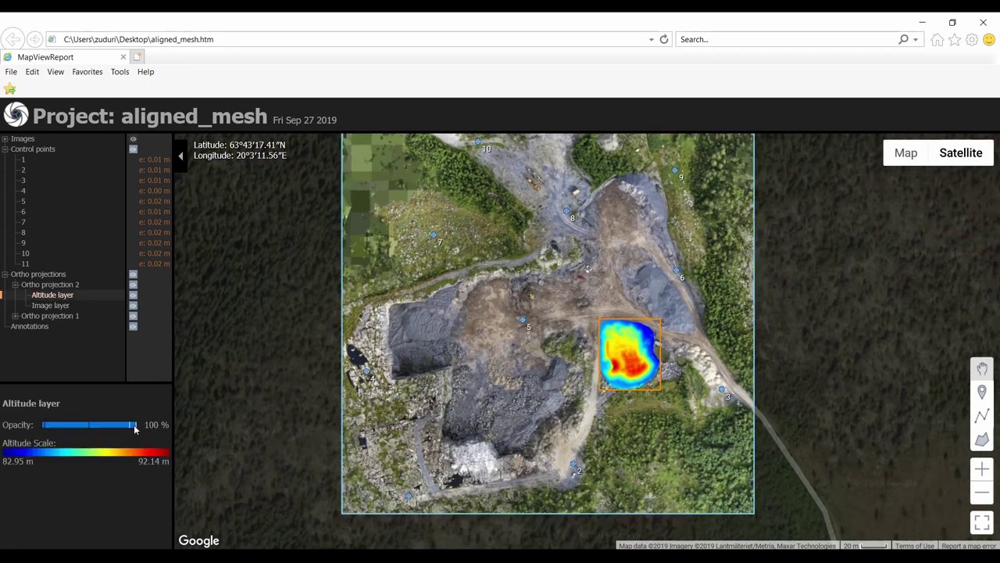
pyautogui.moveTo(134, 425)
pyautogui.mouseDown()
pyautogui.moveTo(71, 429)
pyautogui.moveTo(133, 427)
pyautogui.mouseUp()
pyautogui.click(59, 307)
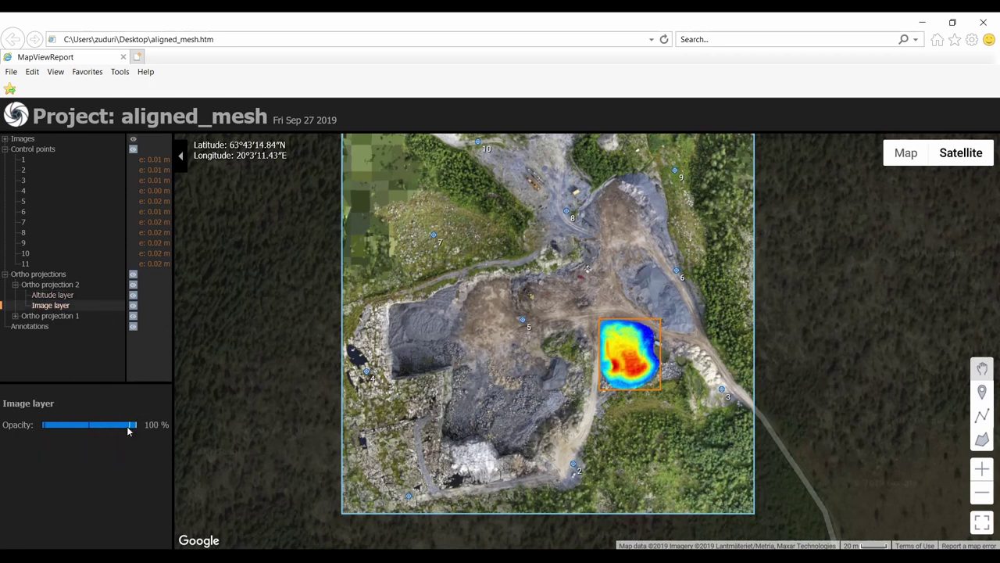
pyautogui.click(68, 297)
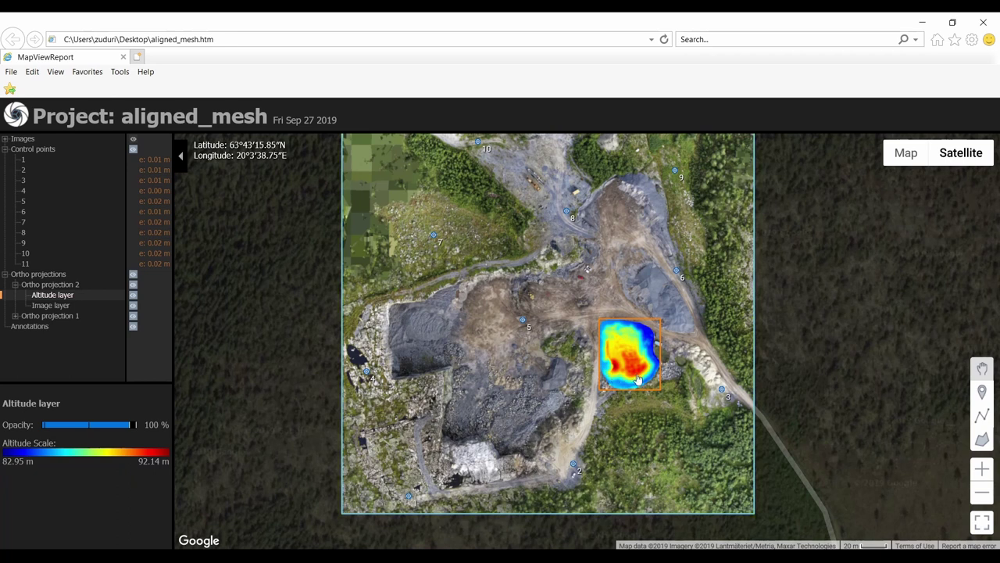
# Step: Draw a measuring line about 32 m long across the gravel heap next to control point 6
pyautogui.click(986, 418)
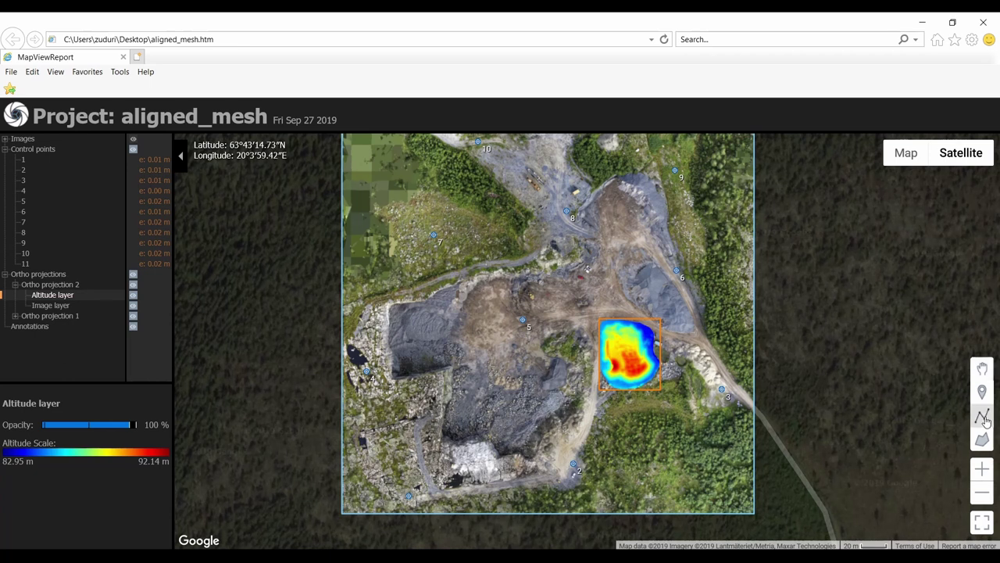
pyautogui.scroll(1, 637, 307)
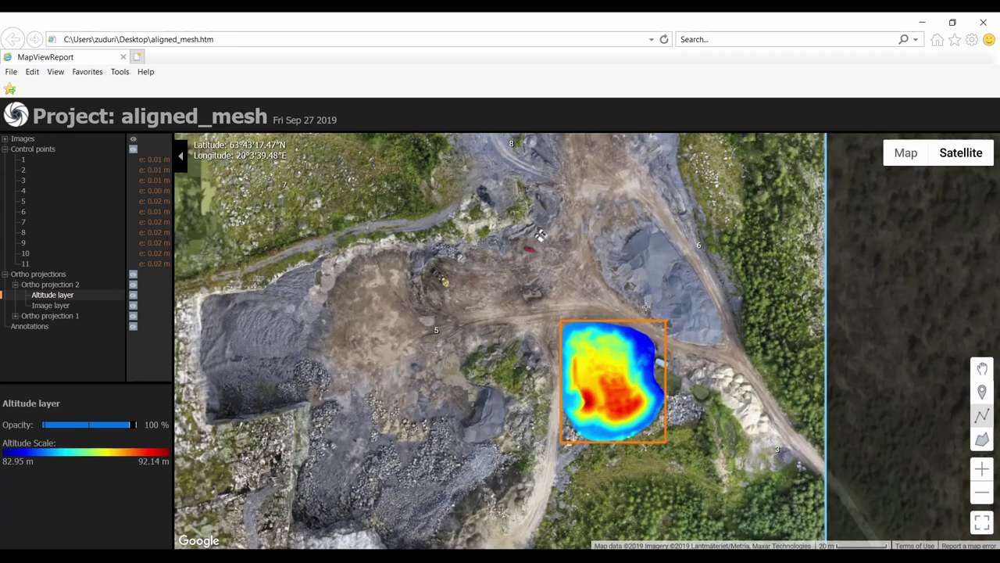
pyautogui.click(643, 296)
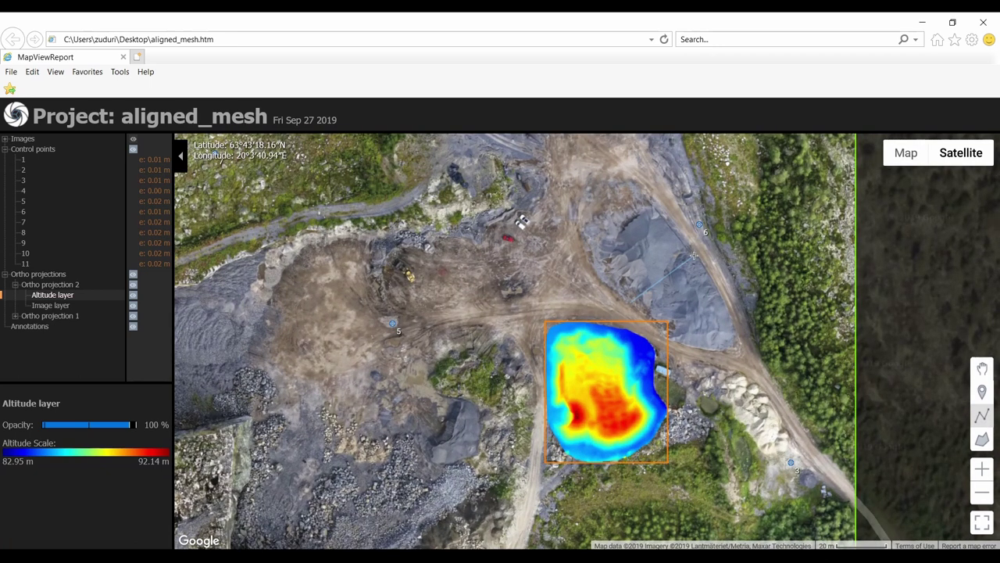
pyautogui.doubleClick(693, 256)
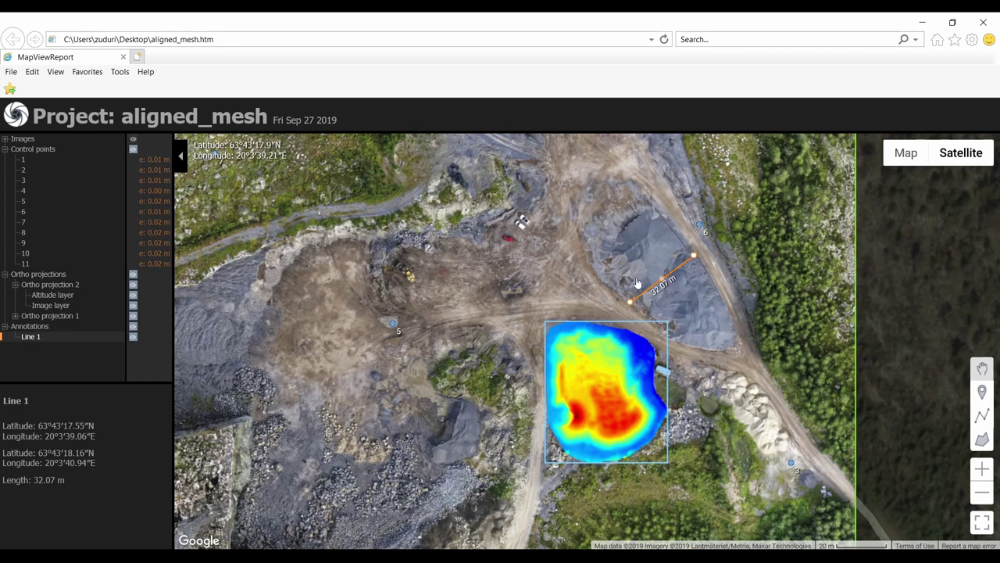
# Step: Draw a three-segment measuring line about 62 m long around the northwestern edge of the heap next to control point 6
pyautogui.click(982, 415)
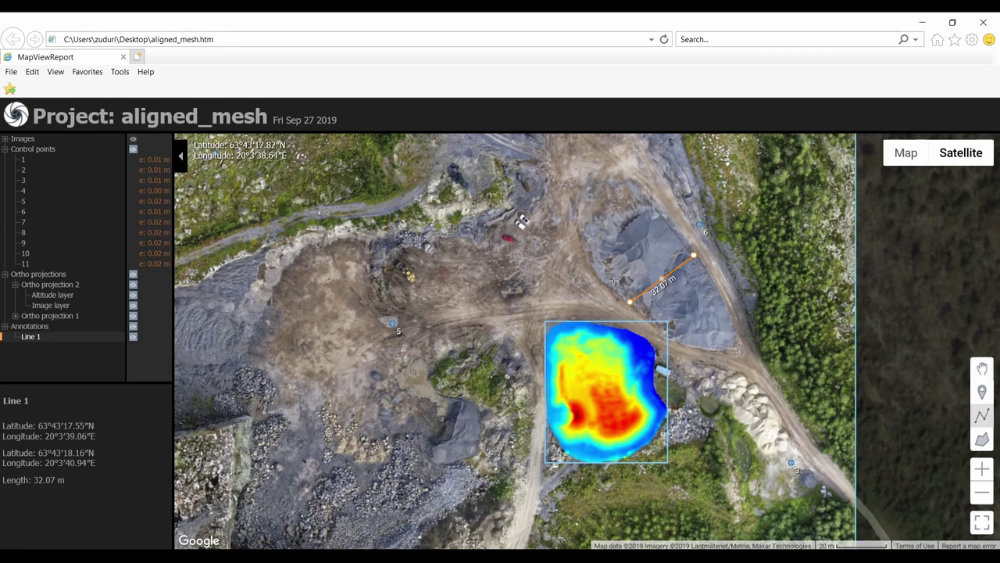
pyautogui.click(613, 281)
pyautogui.click(626, 192)
pyautogui.doubleClick(670, 217)
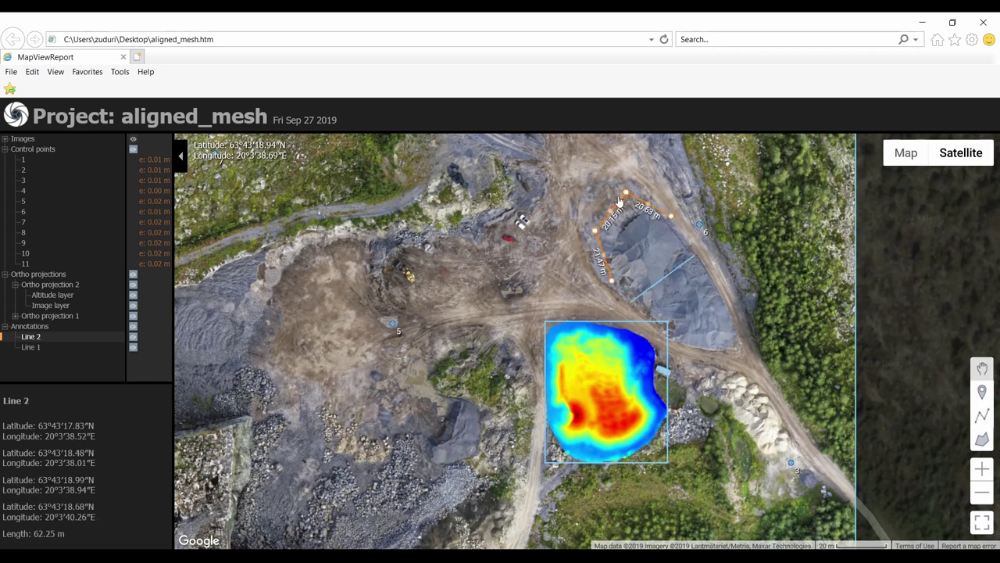
# Step: Outline the small dark heap southwest of the altitude-coloured heap as an area annotation of about 392 m²
pyautogui.click(984, 442)
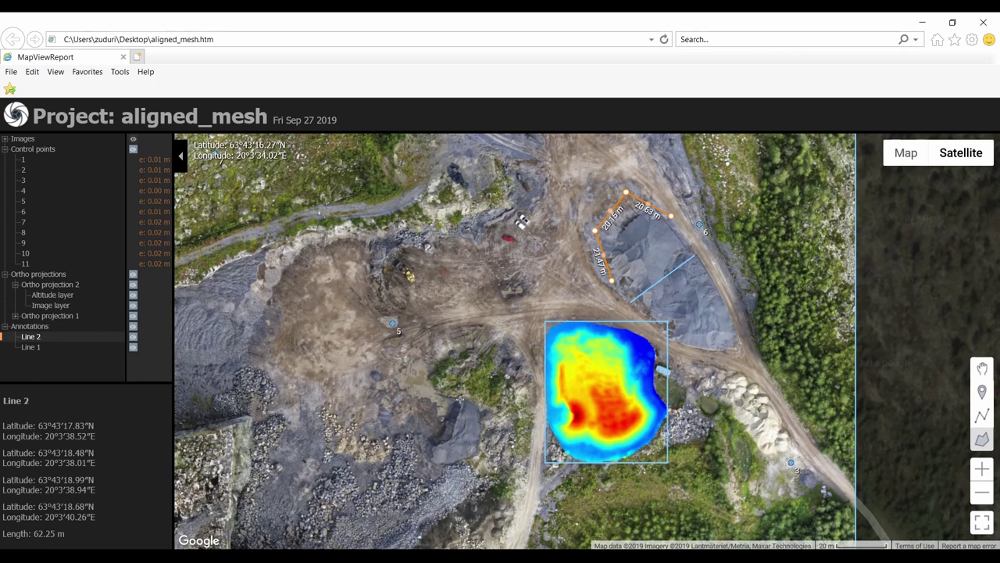
pyautogui.click(461, 400)
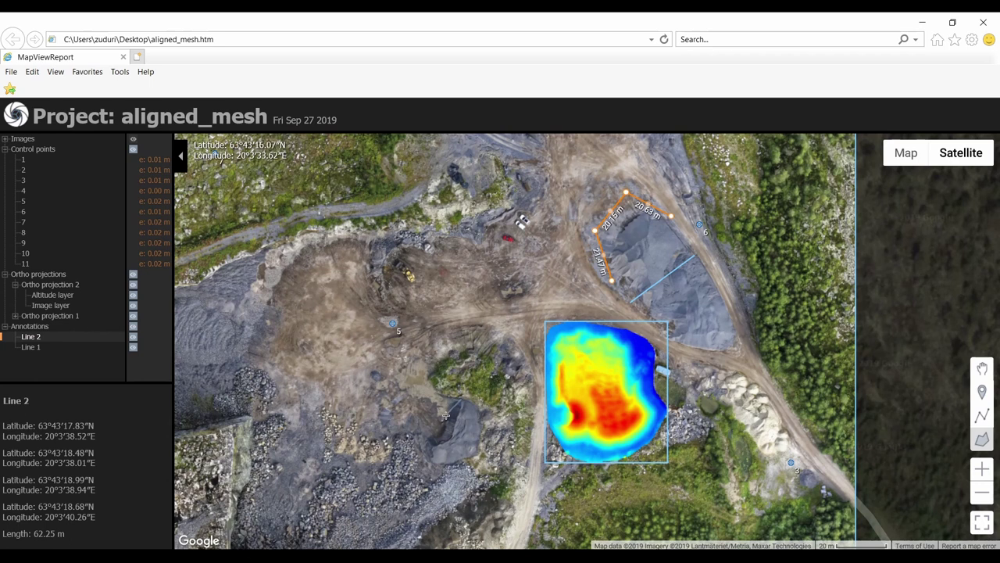
pyautogui.click(425, 452)
pyautogui.click(446, 466)
pyautogui.click(475, 458)
pyautogui.doubleClick(480, 426)
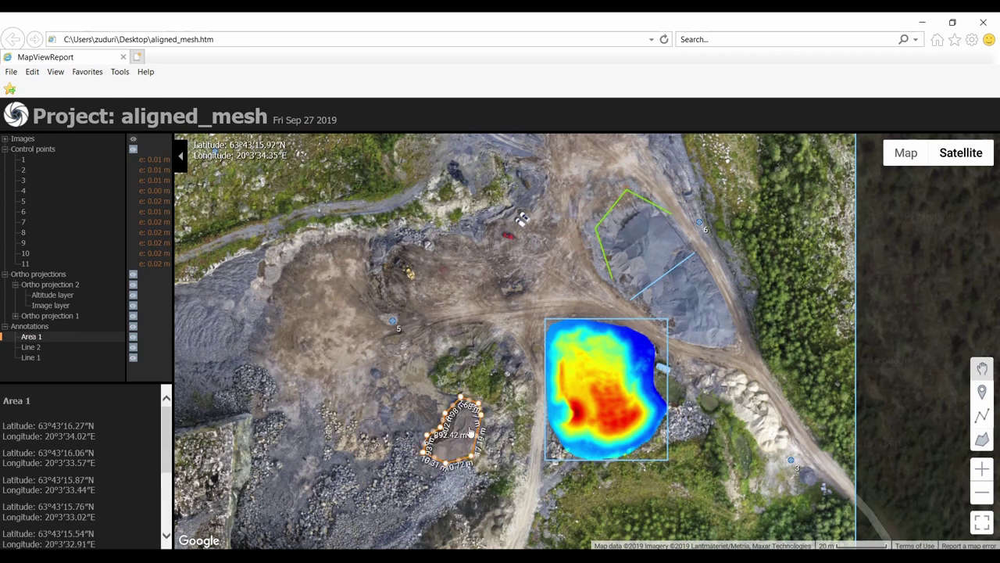
pyautogui.scroll(1, 469, 434)
pyautogui.moveTo(474, 411); pyautogui.dragTo(518, 337)
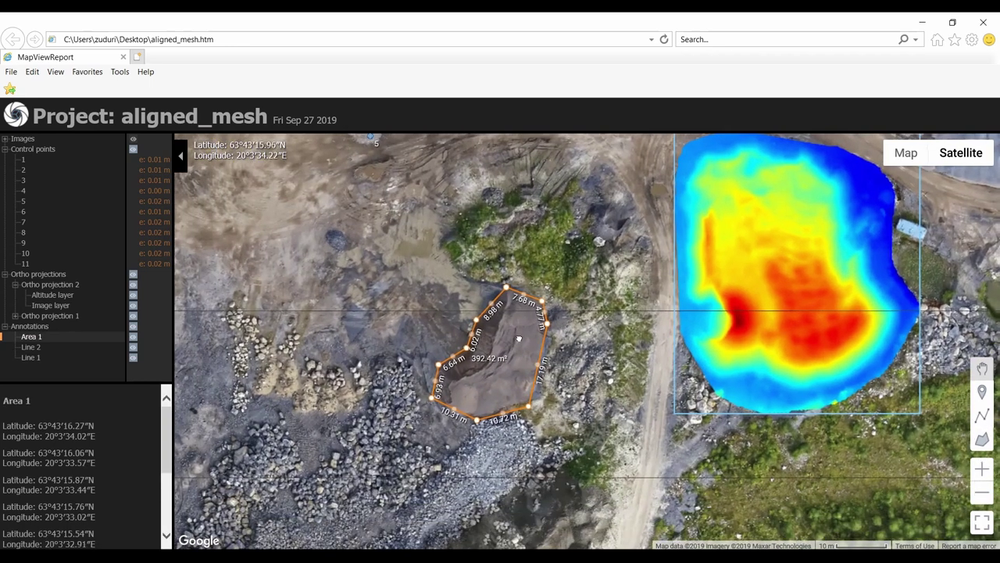